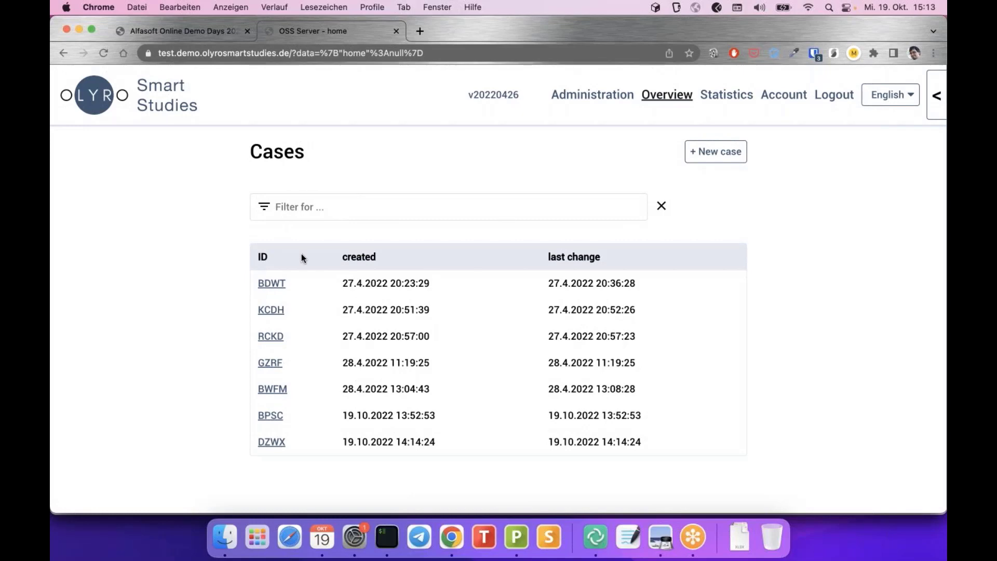
# Filter the cases list by ID 'bd', then clear the filter to show all cases
pyautogui.scroll(-1, 201, 181)
pyautogui.click(376, 199)
pyautogui.write('b')
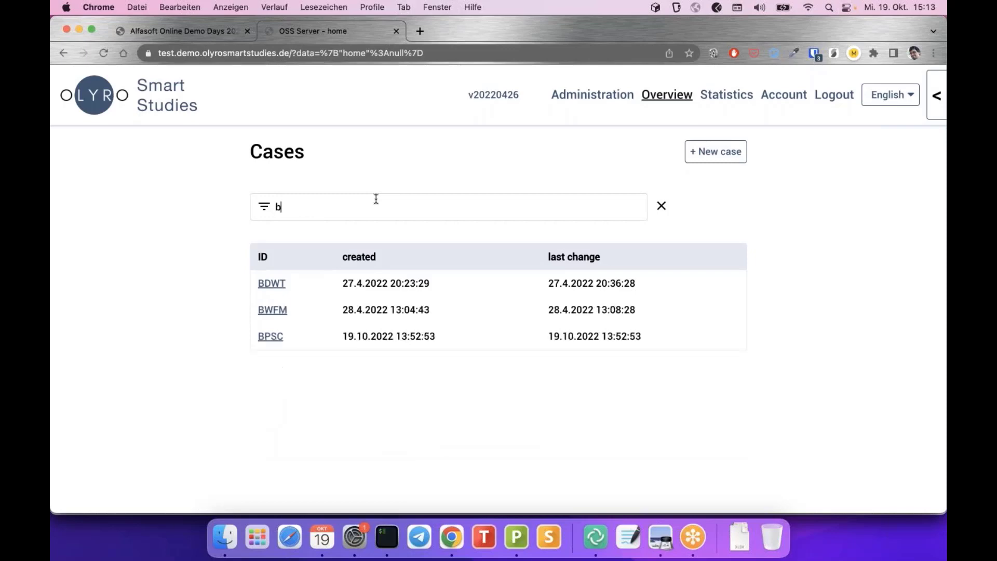
pyautogui.write('d')
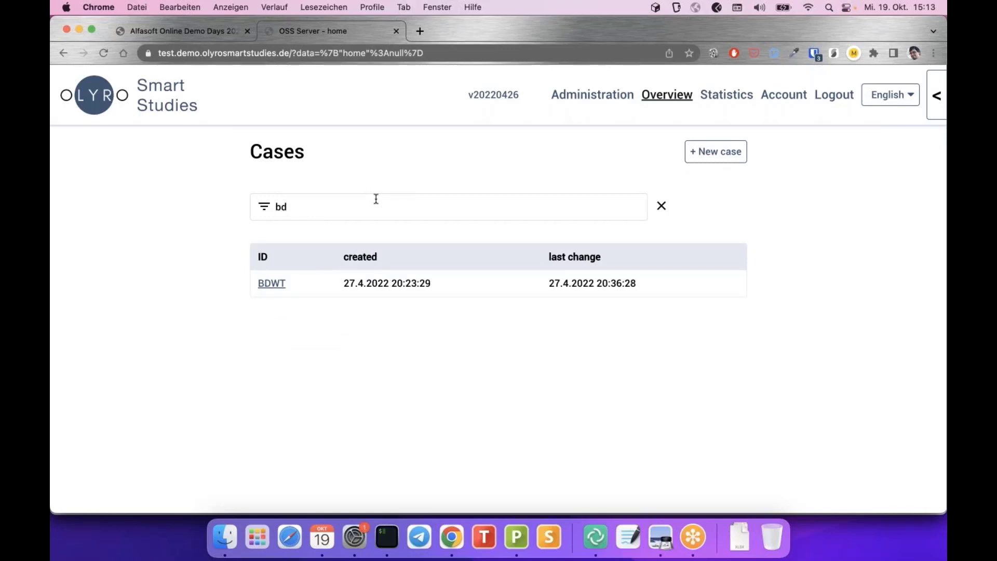
pyautogui.click(661, 206)
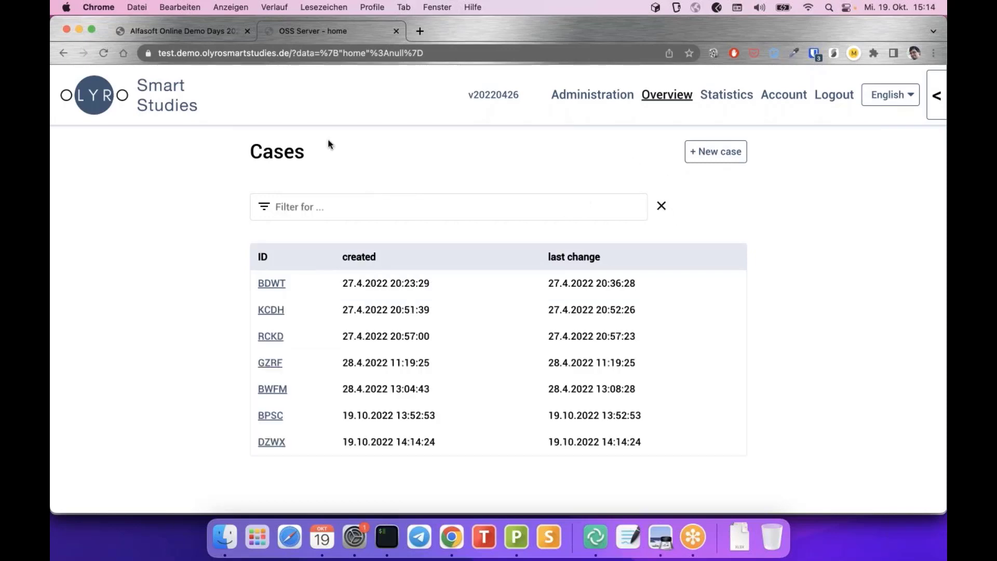
pyautogui.scroll(-1, 437, 300)
# Switch the interface language to German and then back to English
pyautogui.click(889, 99)
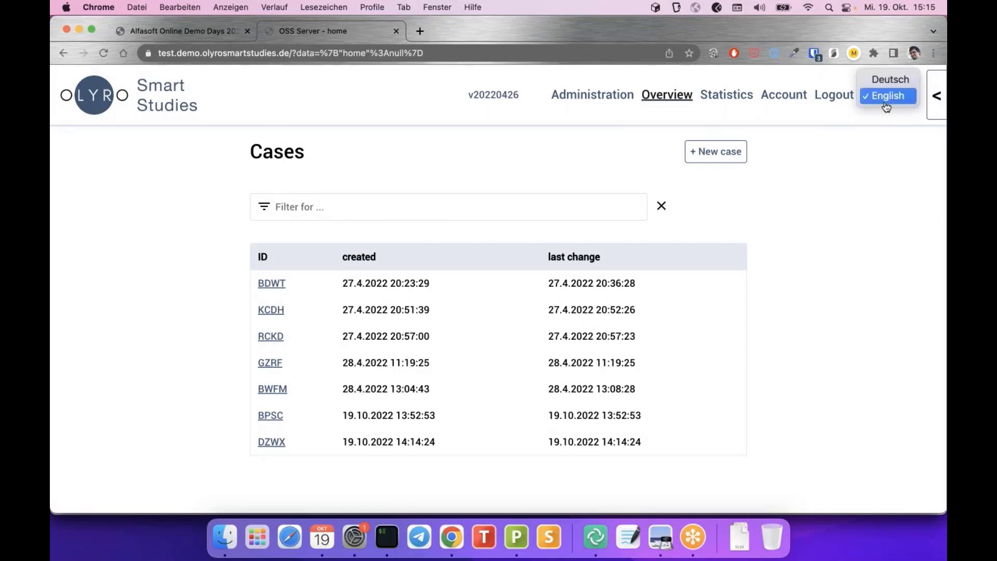
pyautogui.click(890, 83)
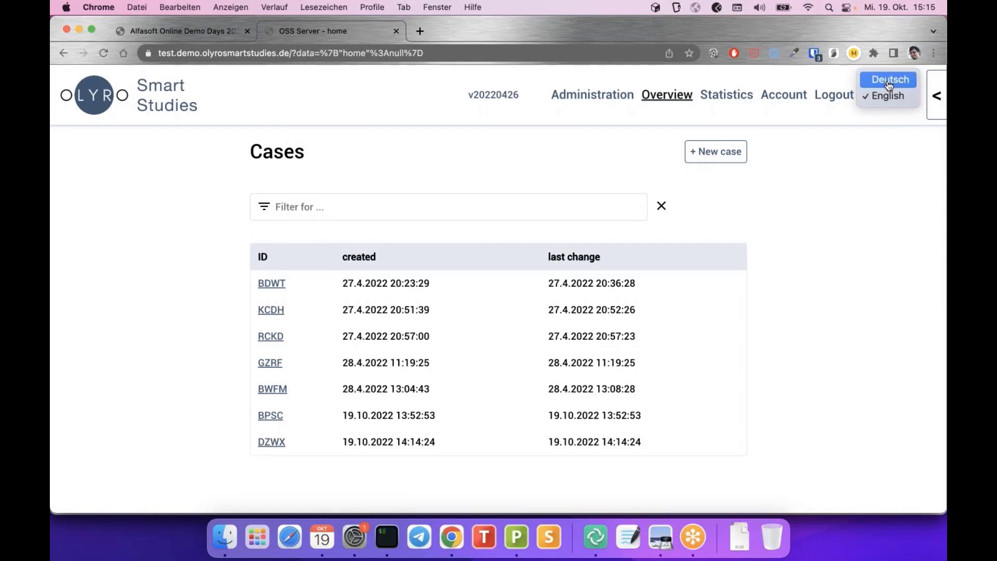
pyautogui.click(887, 105)
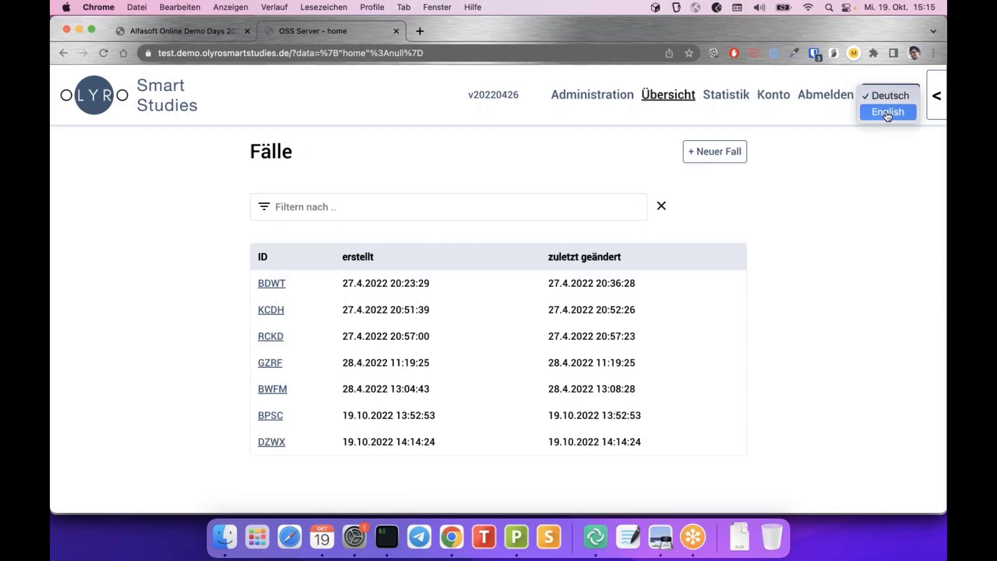
pyautogui.click(887, 110)
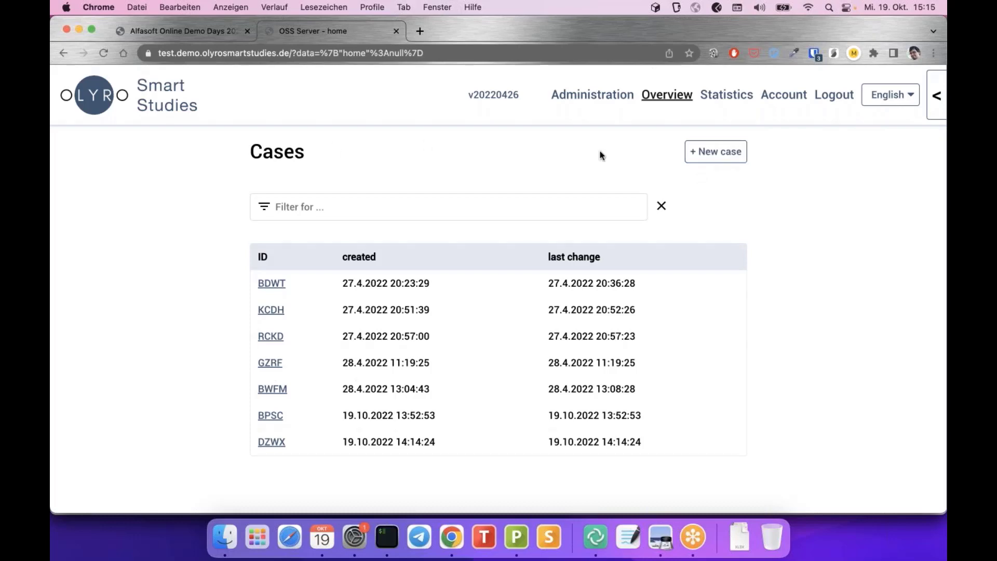
# Create new case CKTZ and scroll through its empty data-entry form
pyautogui.click(712, 157)
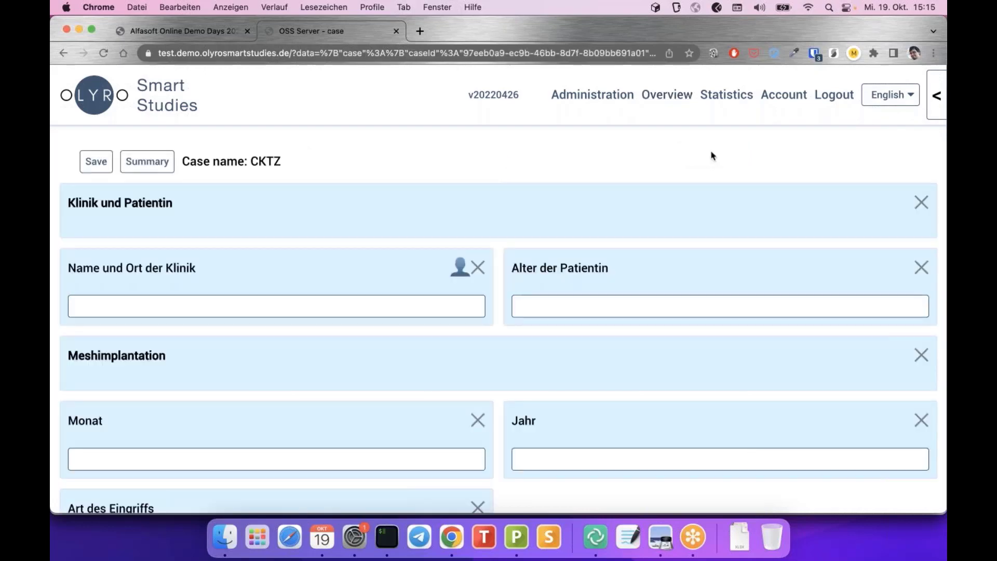
pyautogui.scroll(-1, 357, 139)
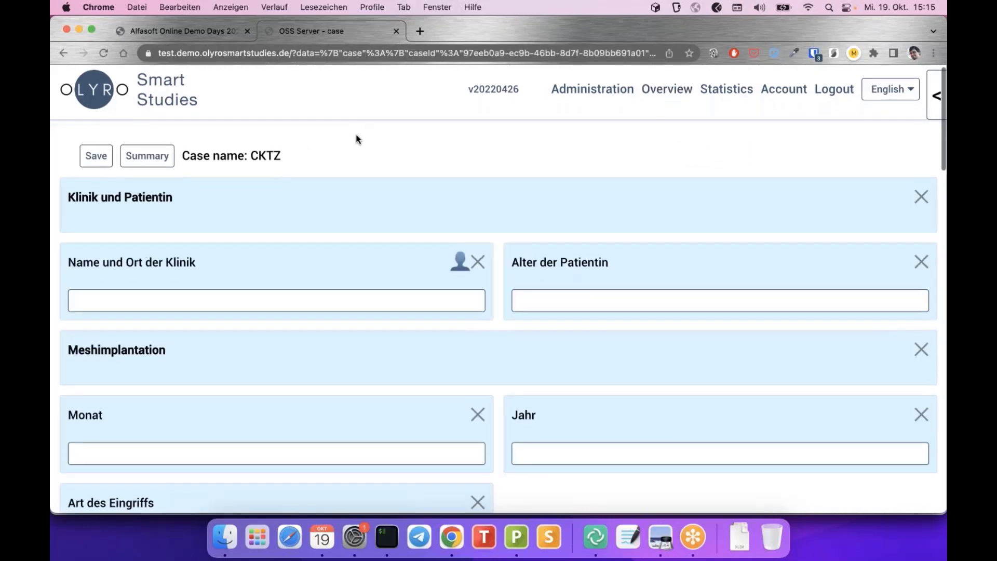
pyautogui.scroll(1, 357, 139)
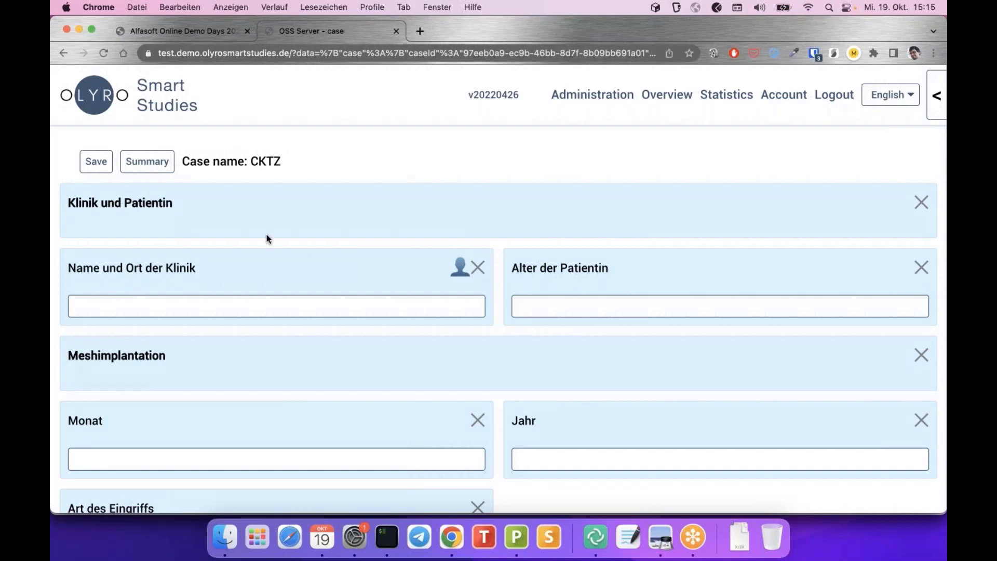
pyautogui.scroll(-3, 268, 239)
pyautogui.scroll(3, 268, 239)
pyautogui.scroll(-3, 267, 239)
pyautogui.scroll(3, 268, 239)
pyautogui.scroll(-2, 210, 202)
pyautogui.scroll(2, 210, 198)
pyautogui.scroll(-4, 438, 242)
pyautogui.scroll(-2, 438, 245)
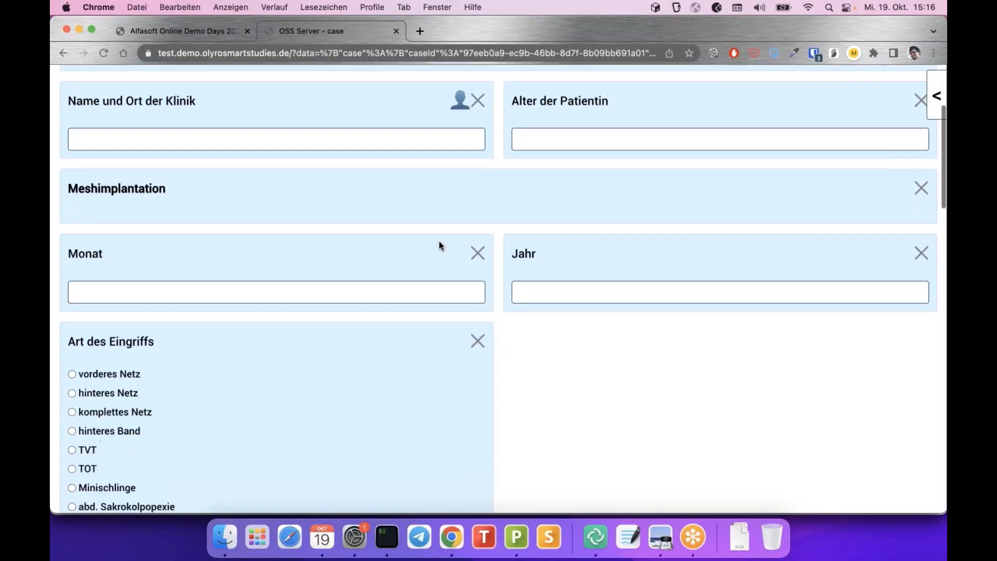
pyautogui.scroll(5, 438, 245)
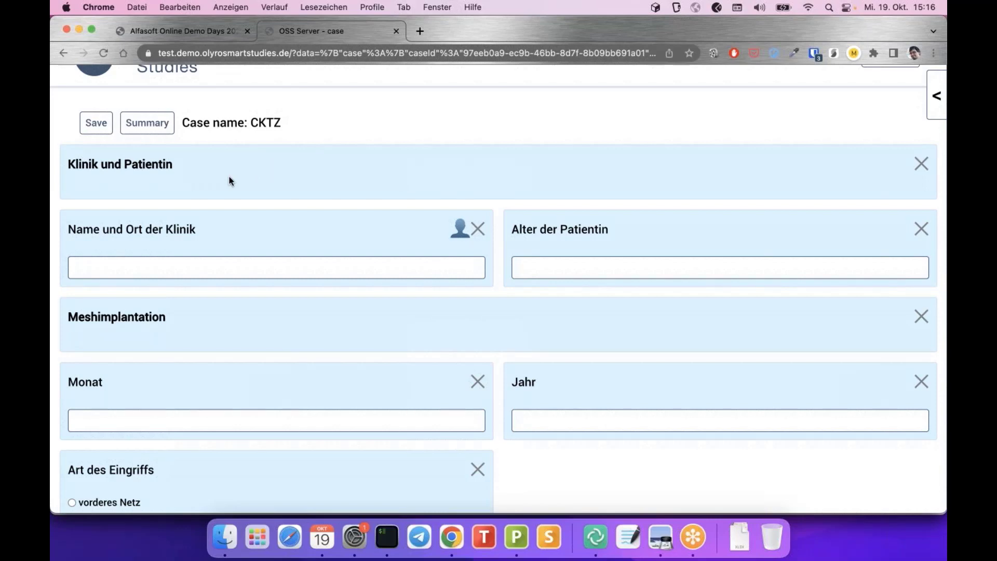
# Test Alter der Patientin with 'test' and 1200, which is rejected as over 130, then settle on 120
pyautogui.click(200, 264)
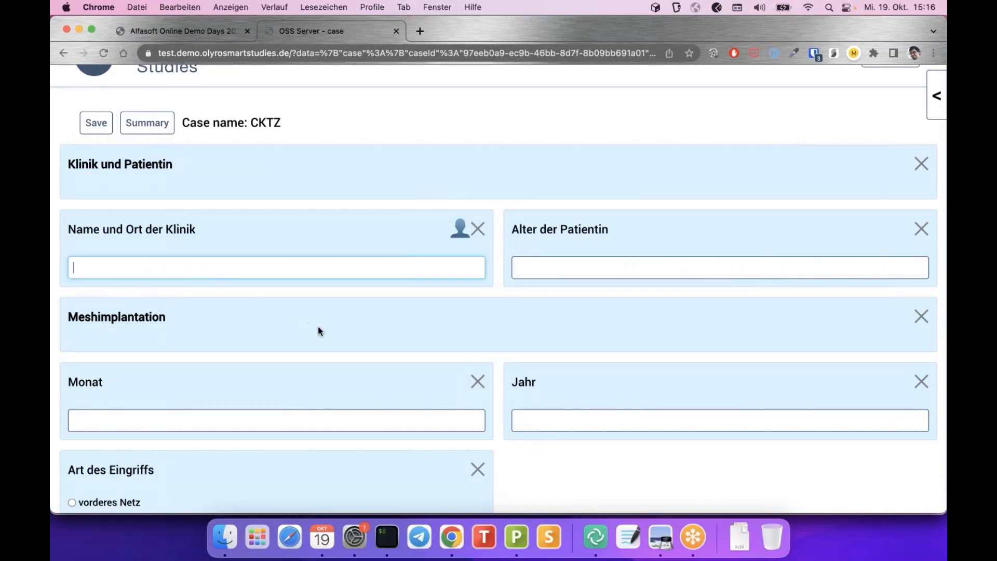
pyautogui.scroll(-1, 318, 327)
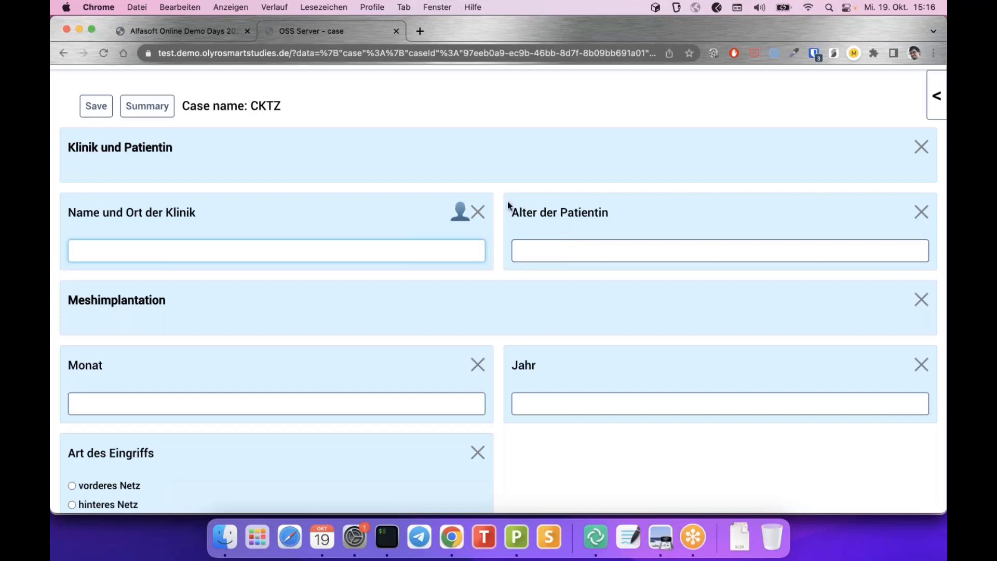
pyautogui.scroll(-1, 507, 203)
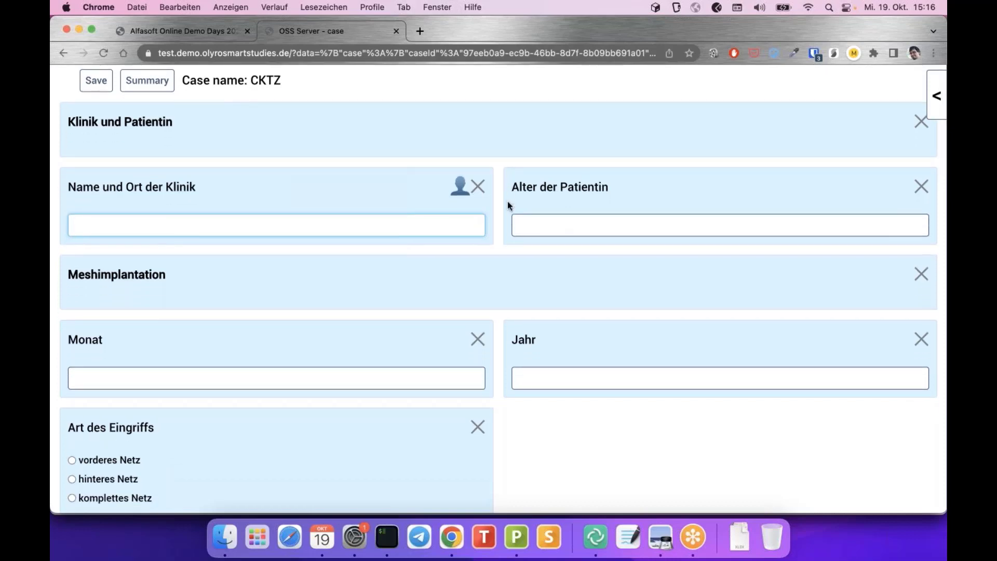
pyautogui.click(573, 229)
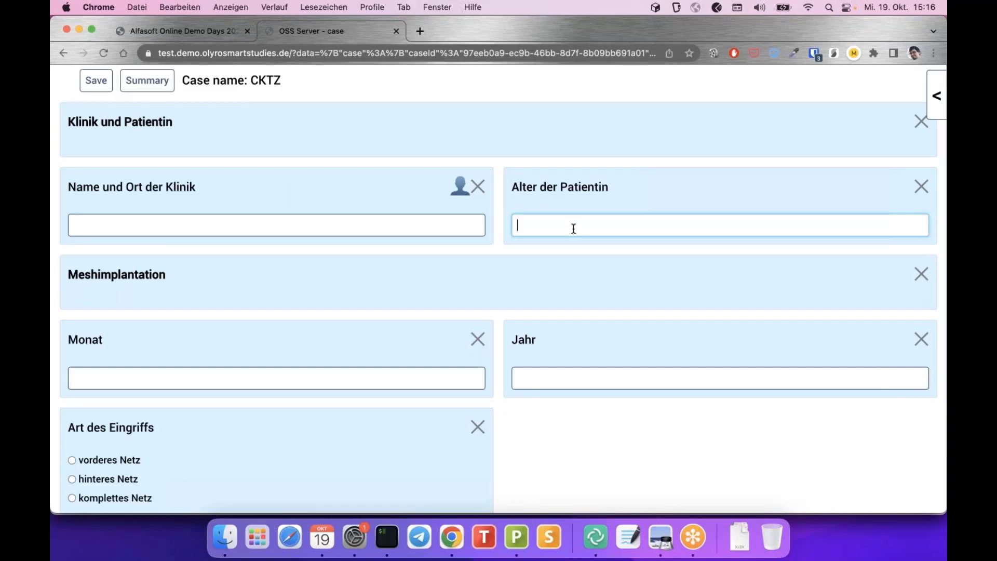
pyautogui.write('test')
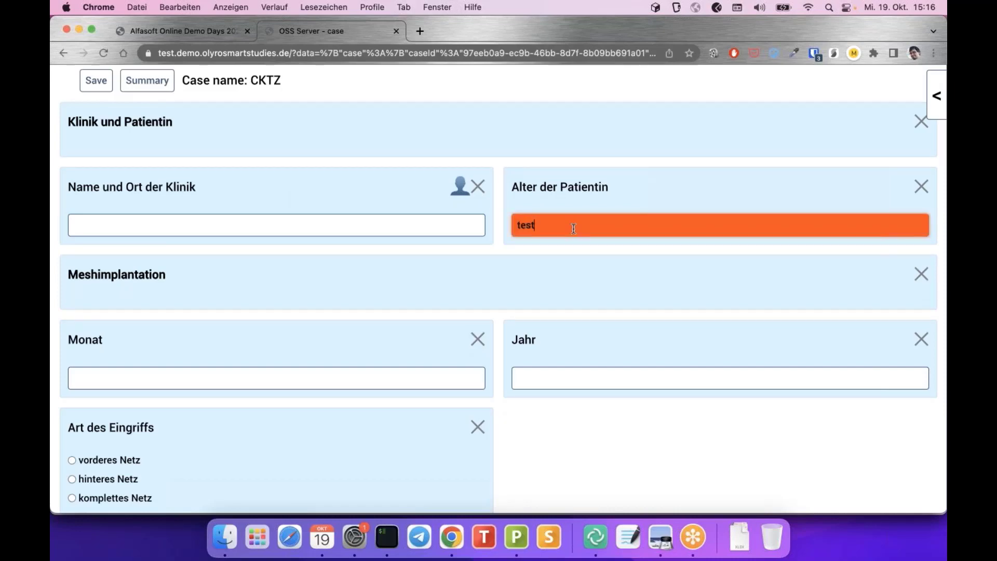
pyautogui.press('BackSpace')
pyautogui.press('BackSpace')
pyautogui.press('BackSpace')
pyautogui.press('BackSpace')
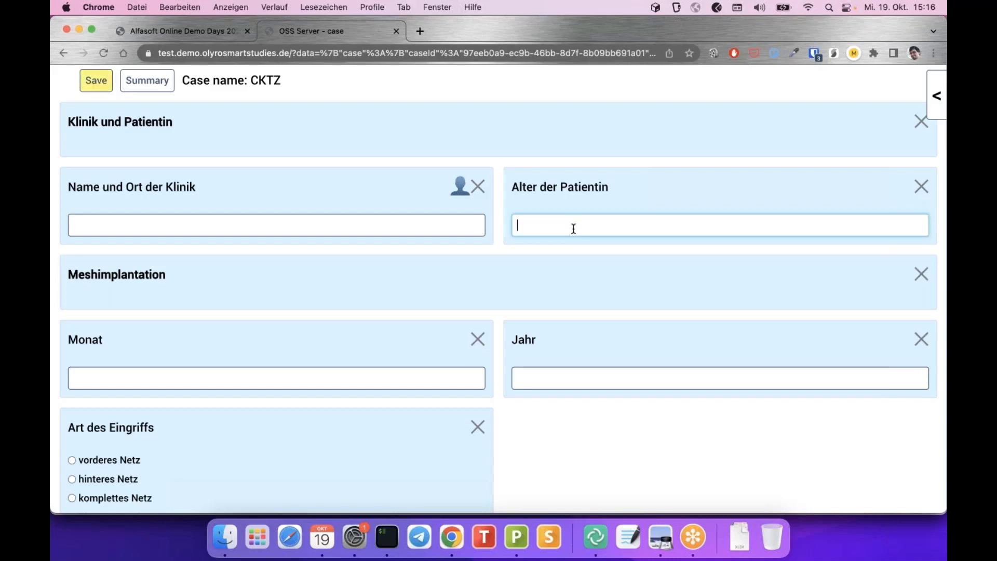
pyautogui.write('120')
pyautogui.write('0')
pyautogui.moveTo(901, 184)
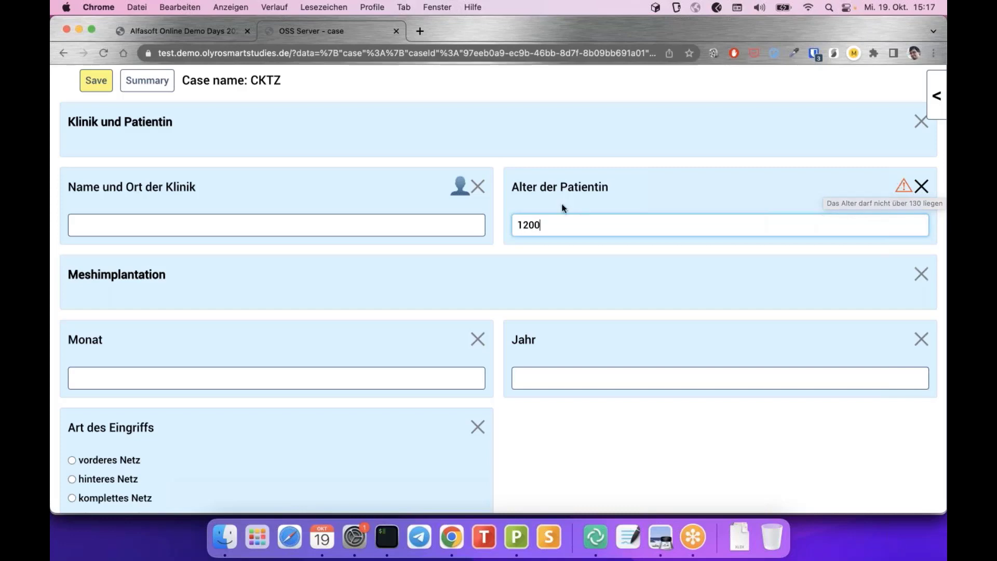
pyautogui.press('BackSpace')
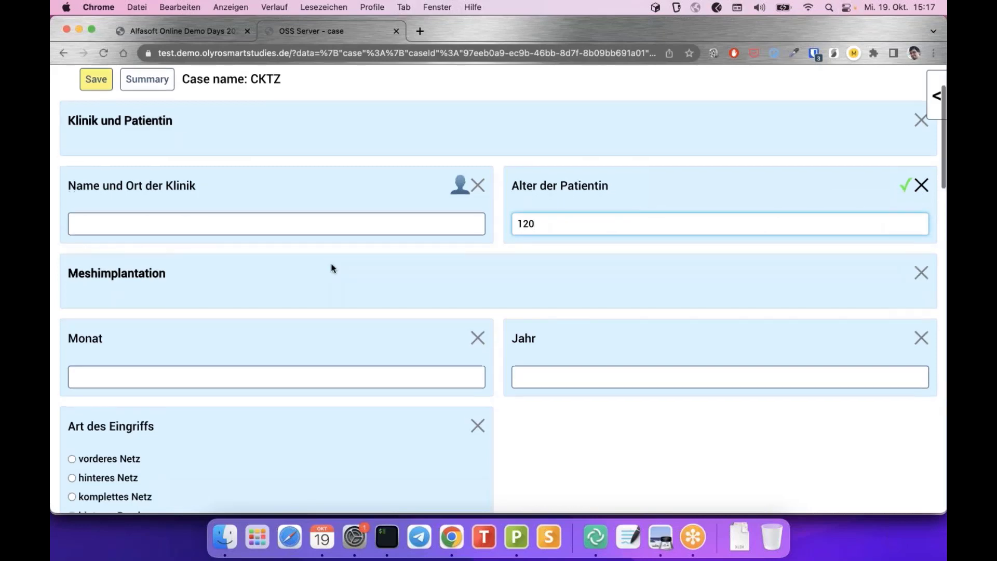
pyautogui.scroll(-5, 333, 268)
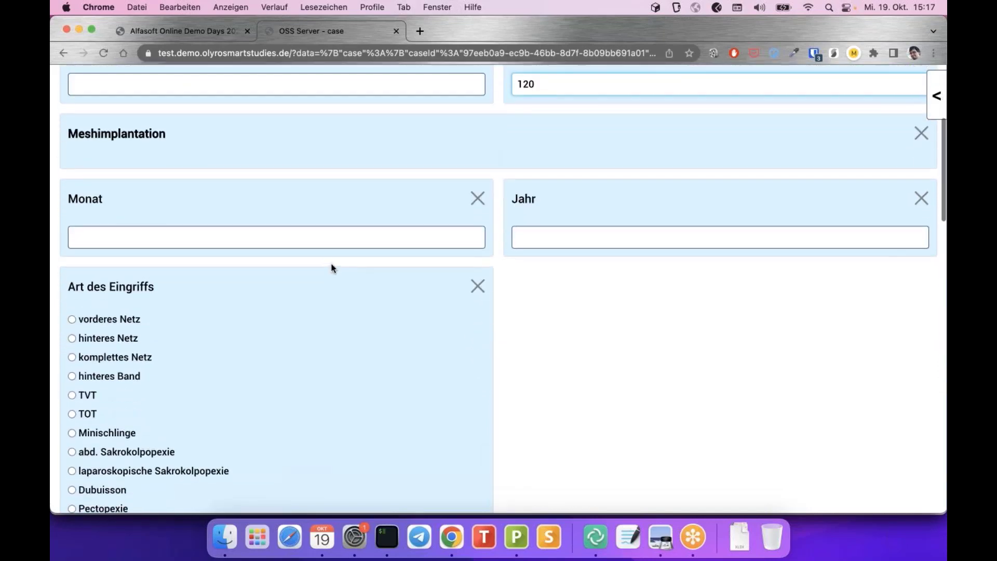
pyautogui.scroll(3, 333, 268)
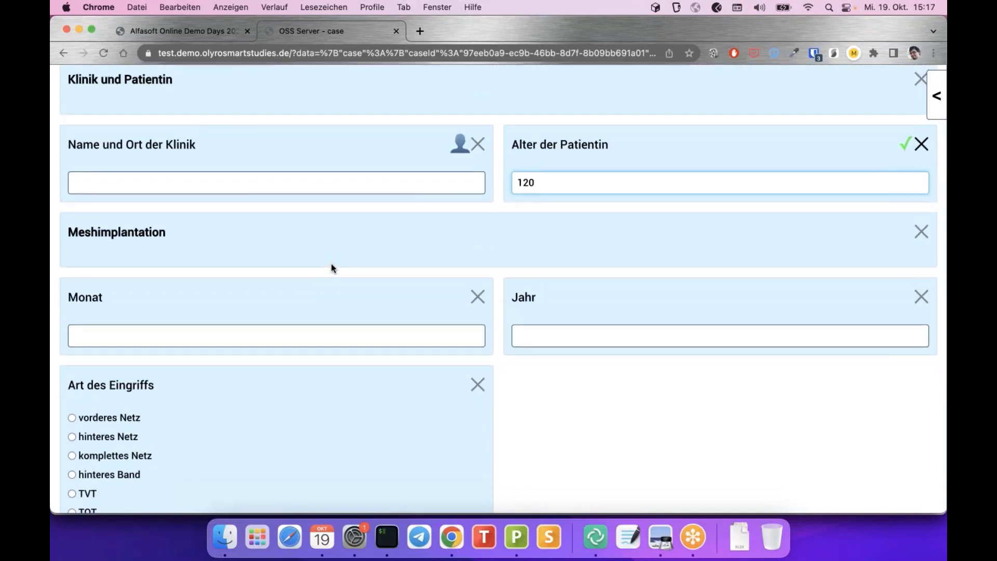
pyautogui.scroll(-4, 332, 267)
pyautogui.scroll(-3, 331, 266)
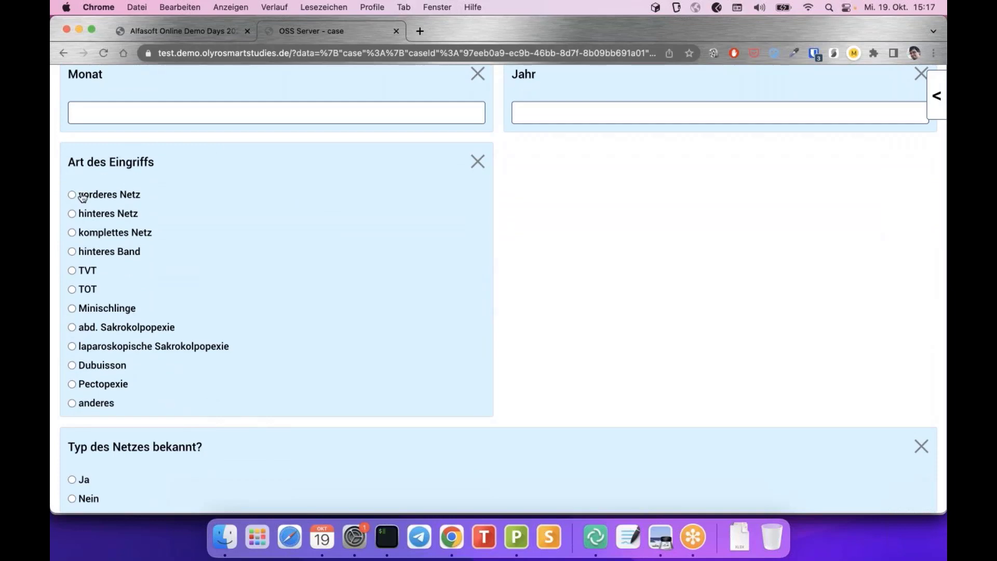
pyautogui.click(71, 403)
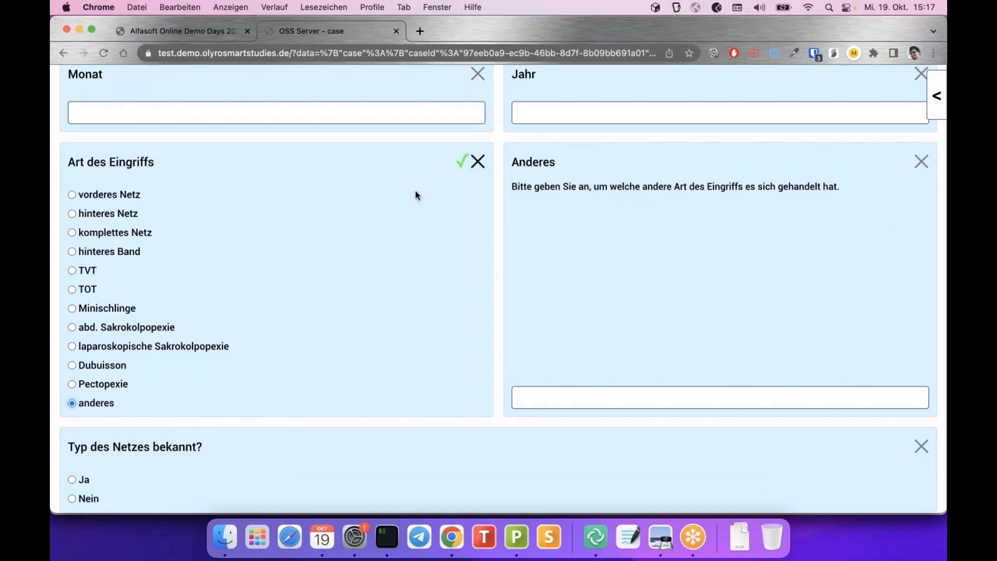
pyautogui.scroll(1, 415, 195)
pyautogui.scroll(3, 706, 184)
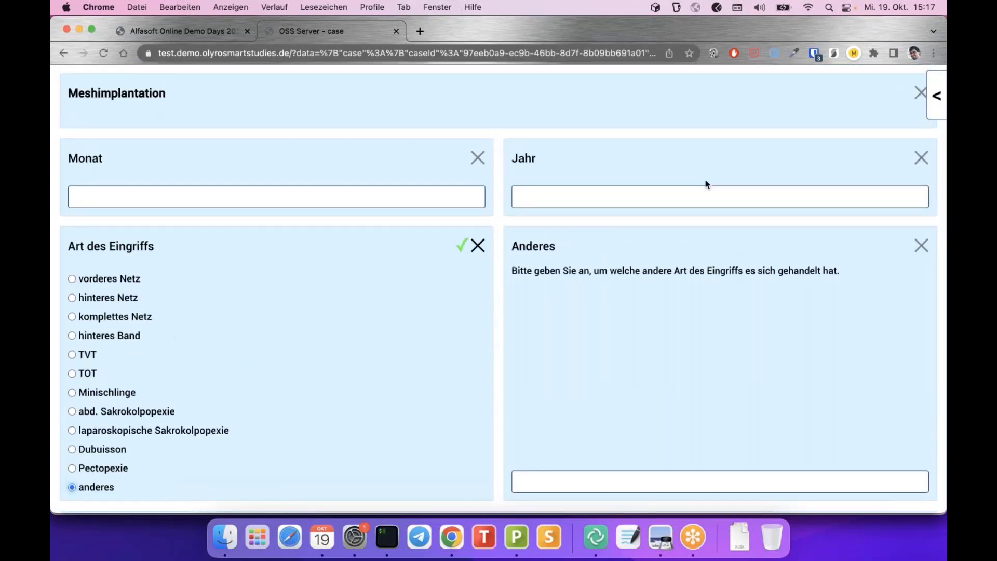
pyautogui.scroll(-1, 706, 185)
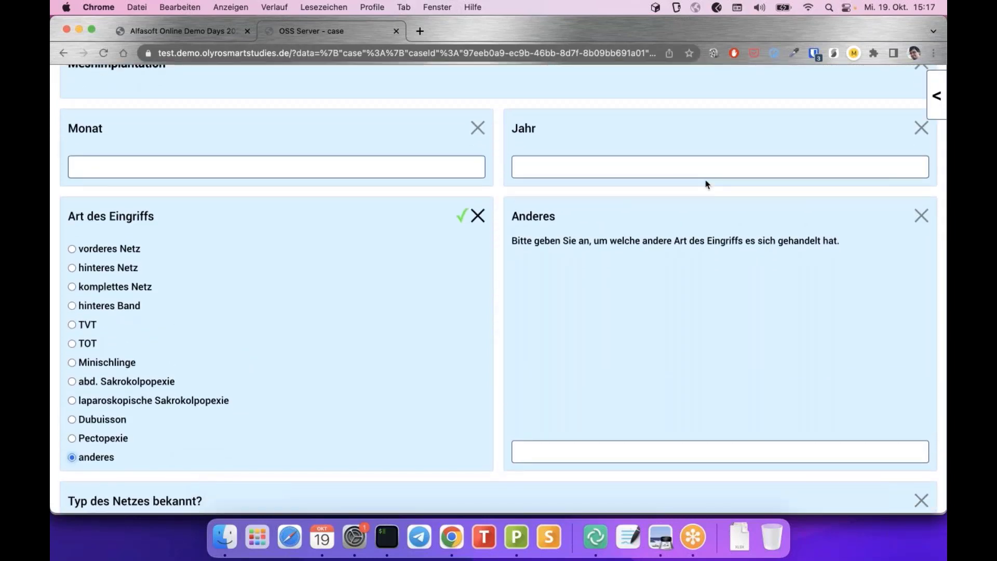
pyautogui.scroll(-2, 407, 249)
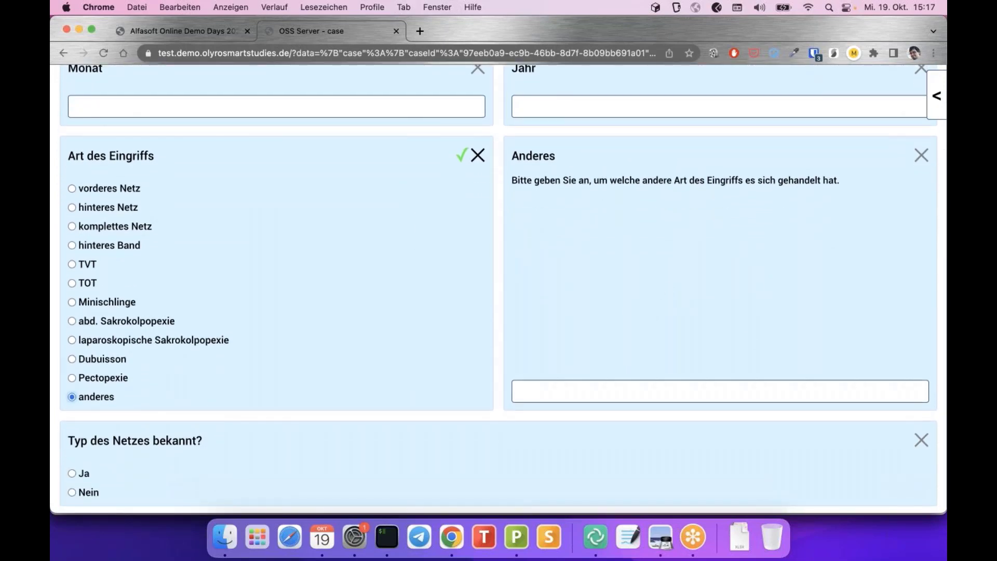
pyautogui.scroll(-3, 591, 458)
pyautogui.scroll(4, 591, 458)
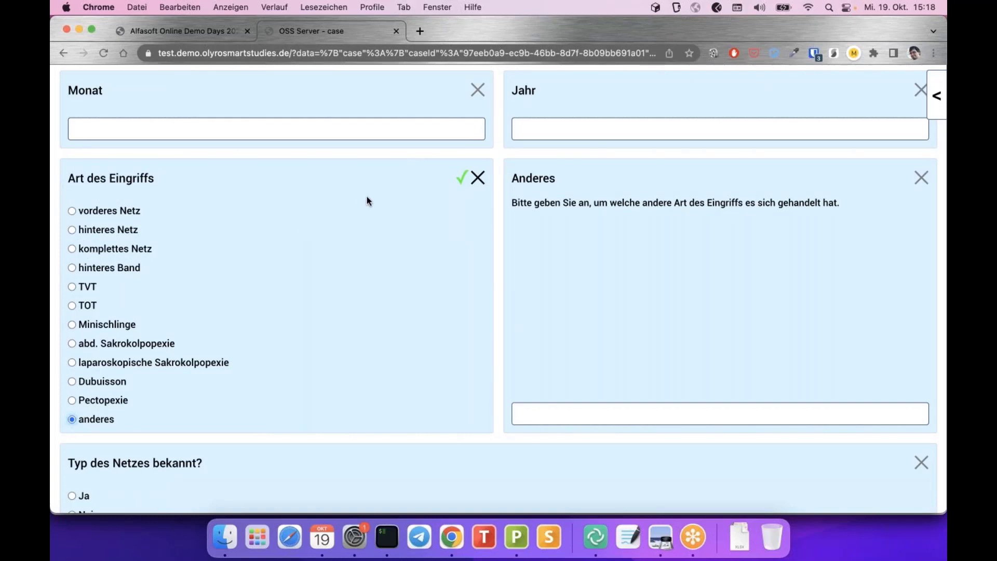
pyautogui.scroll(2, 367, 201)
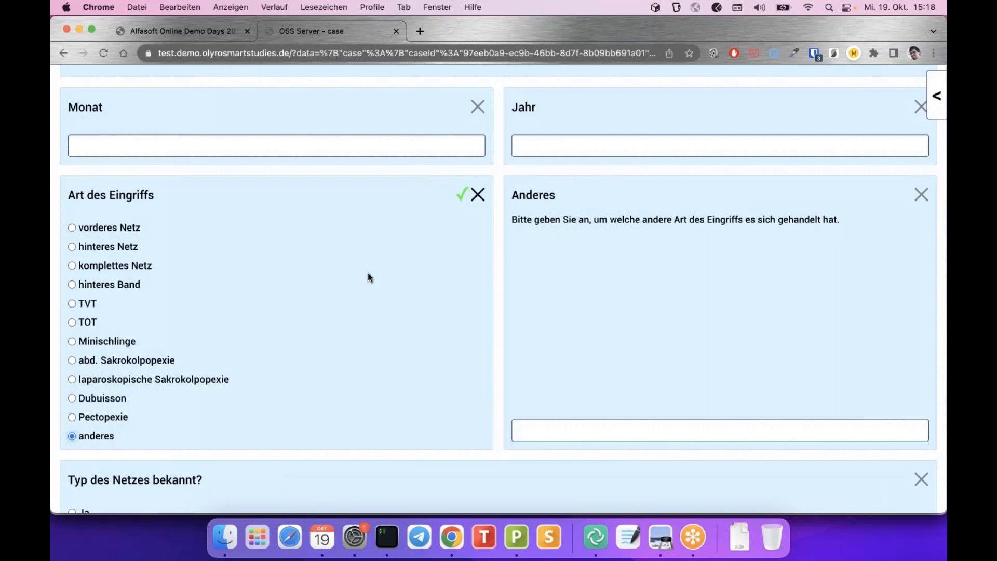
pyautogui.scroll(-3, 367, 275)
pyautogui.scroll(-2, 368, 272)
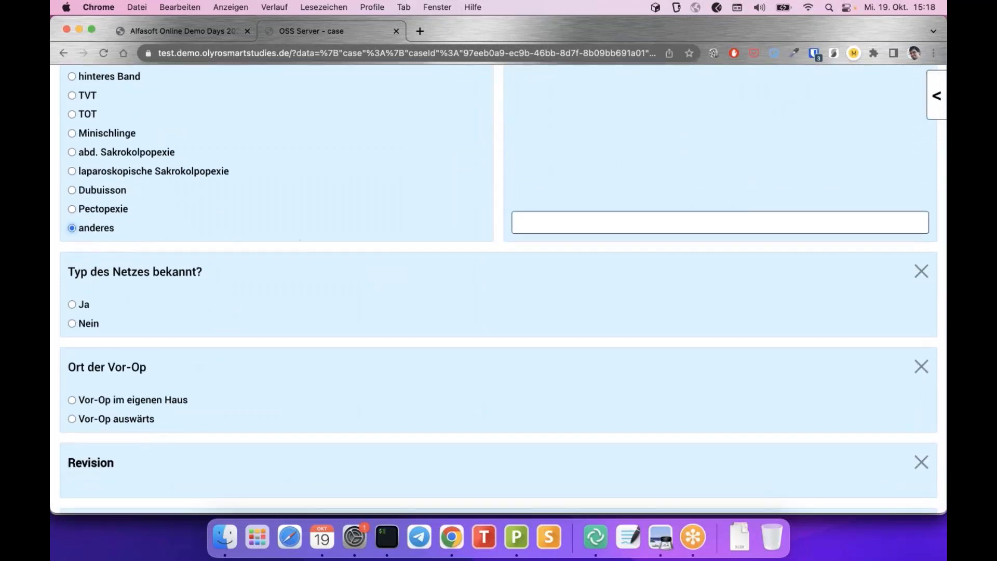
pyautogui.scroll(2, 187, 156)
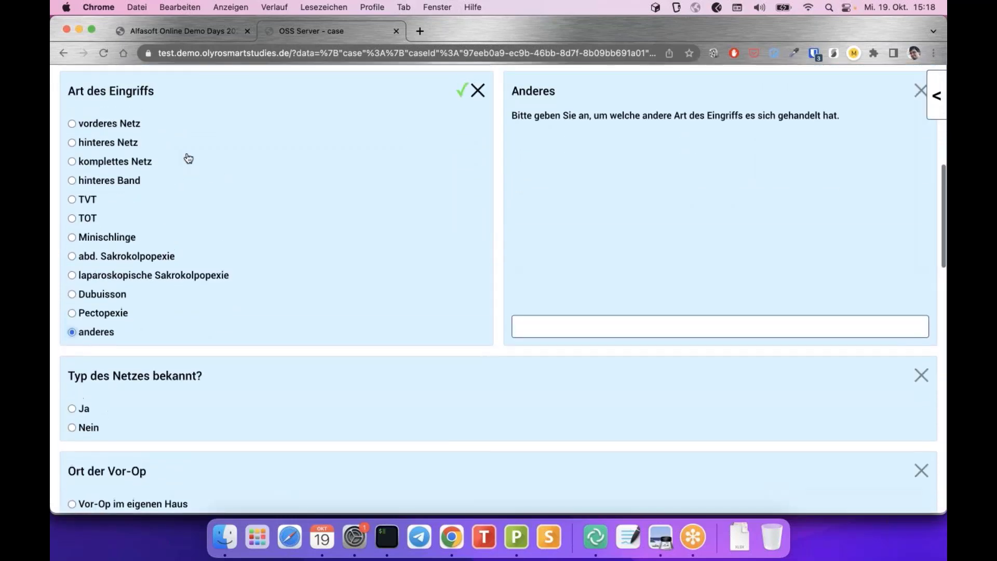
pyautogui.scroll(-4, 188, 157)
pyautogui.scroll(-8, 188, 157)
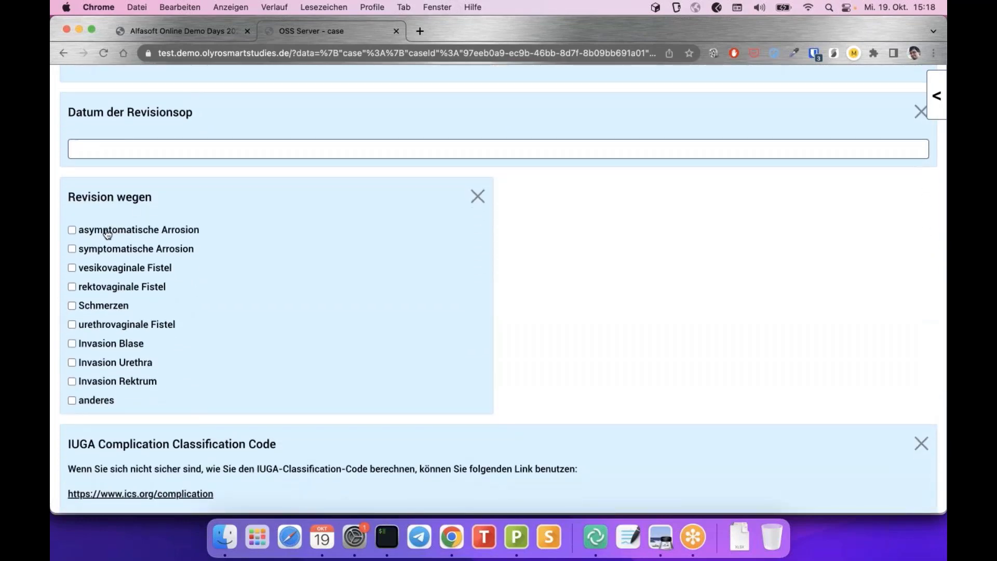
pyautogui.click(107, 233)
pyautogui.click(94, 272)
pyautogui.click(93, 308)
pyautogui.click(84, 306)
pyautogui.click(89, 287)
pyautogui.click(79, 349)
pyautogui.click(478, 197)
pyautogui.scroll(2, 137, 236)
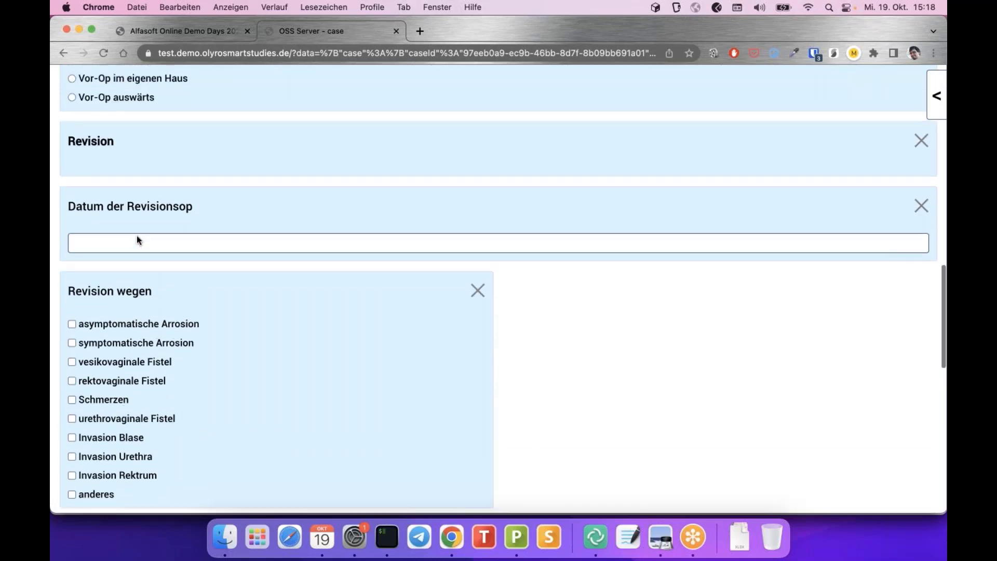
pyautogui.scroll(10, 137, 239)
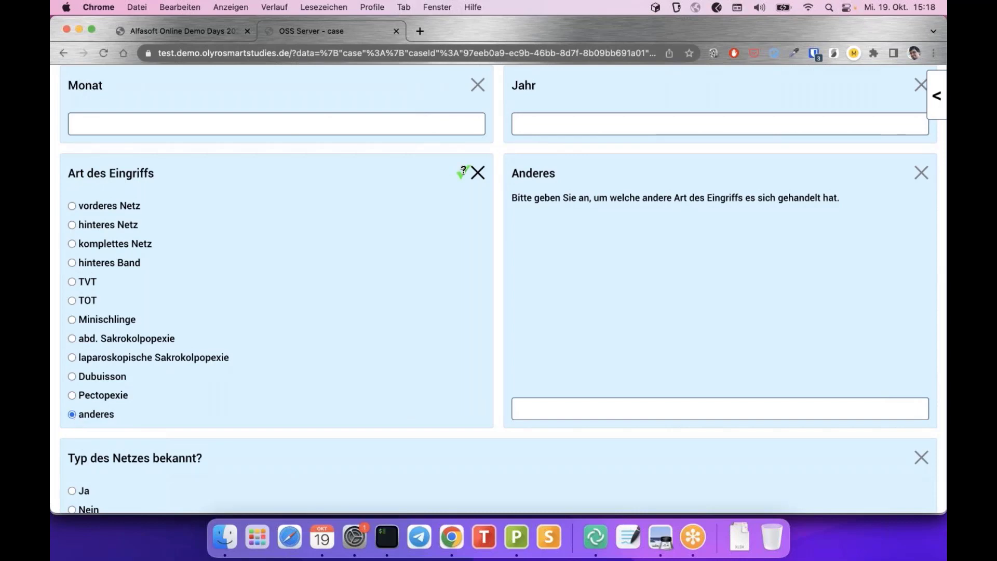
# Reset the 'anderes' answer in Art des Eingriffs and scroll to the unanswered revision fields
pyautogui.click(479, 177)
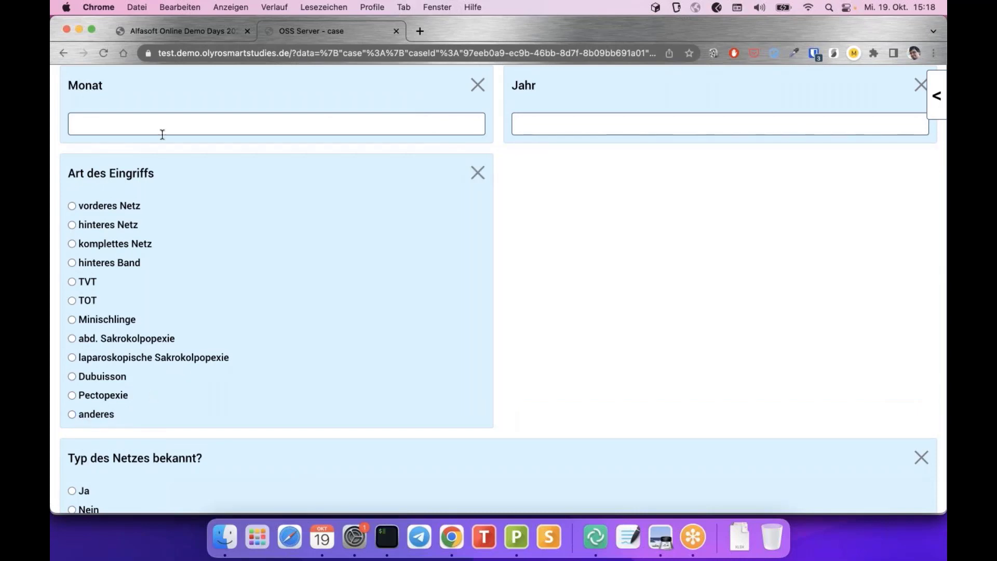
pyautogui.scroll(-6, 310, 260)
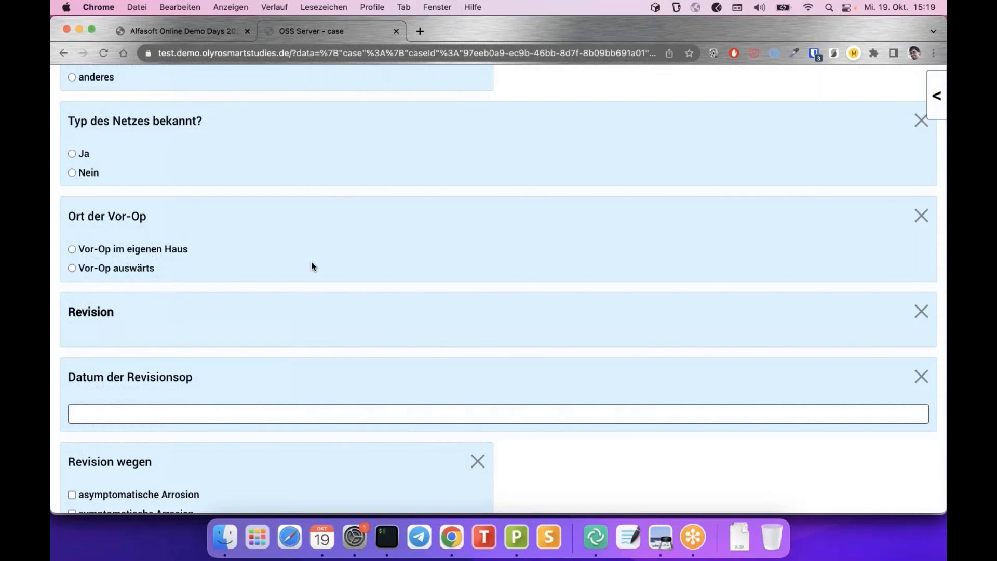
pyautogui.scroll(4, 311, 263)
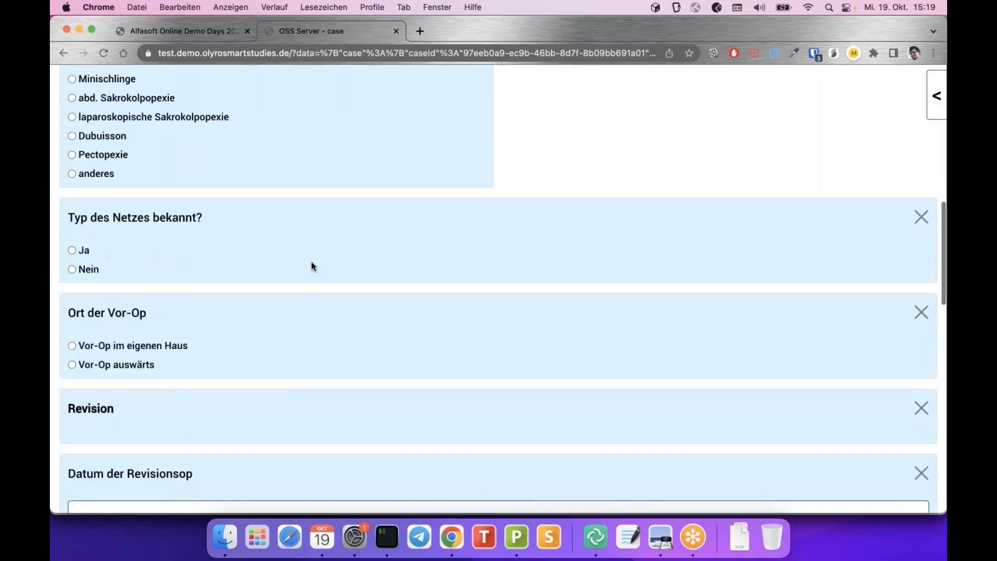
pyautogui.scroll(-7, 312, 264)
pyautogui.scroll(-1, 311, 262)
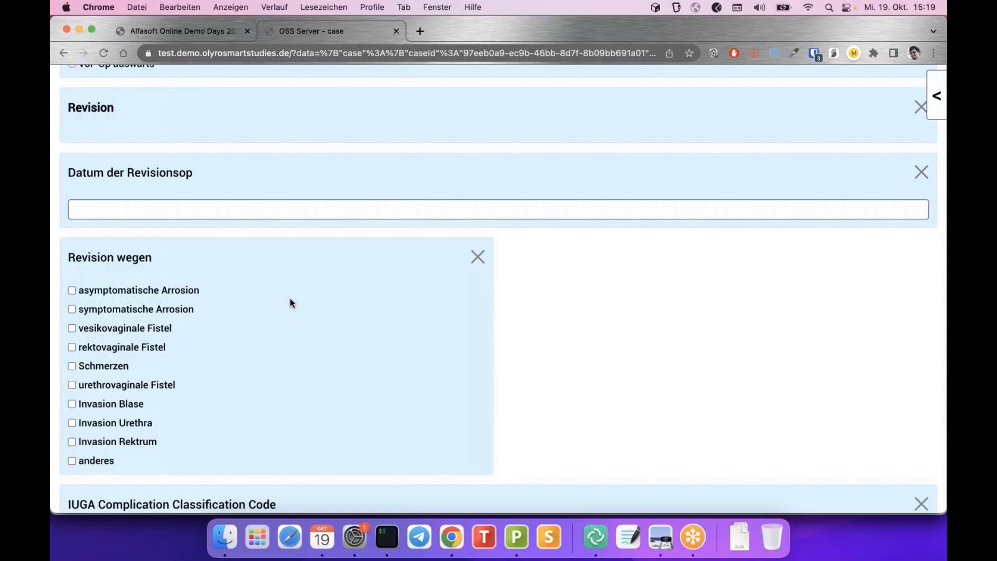
pyautogui.scroll(2, 289, 299)
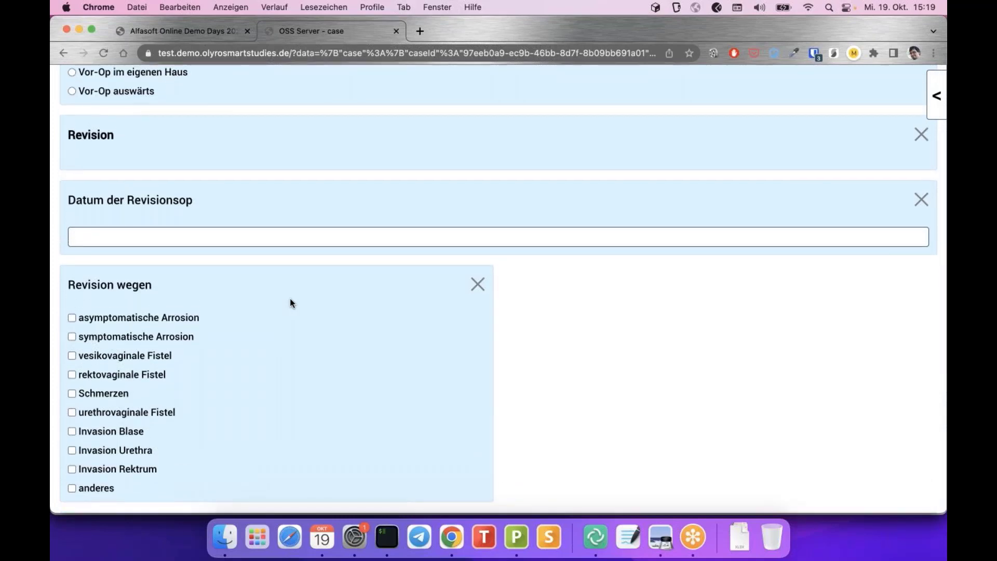
pyautogui.scroll(-1, 290, 299)
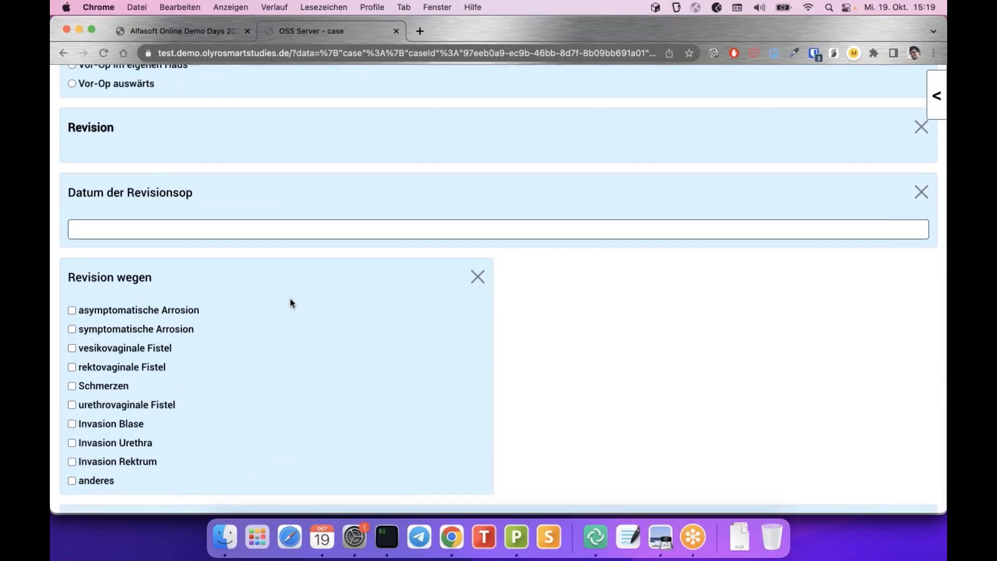
pyautogui.scroll(-5, 290, 299)
pyautogui.scroll(9, 290, 300)
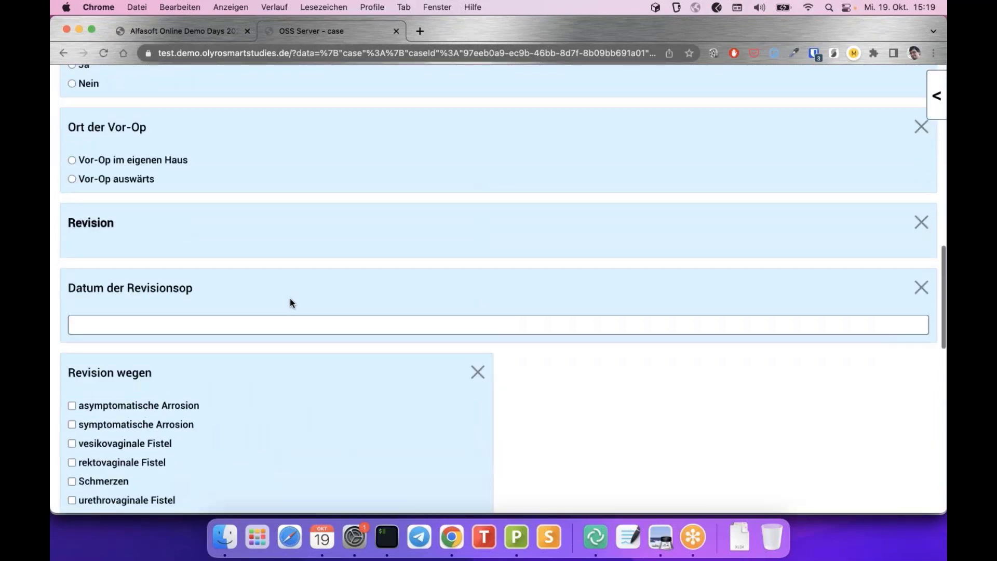
# Open the 2000–2024 year chooser for Datum der Revisionsop
pyautogui.scroll(-3, 286, 293)
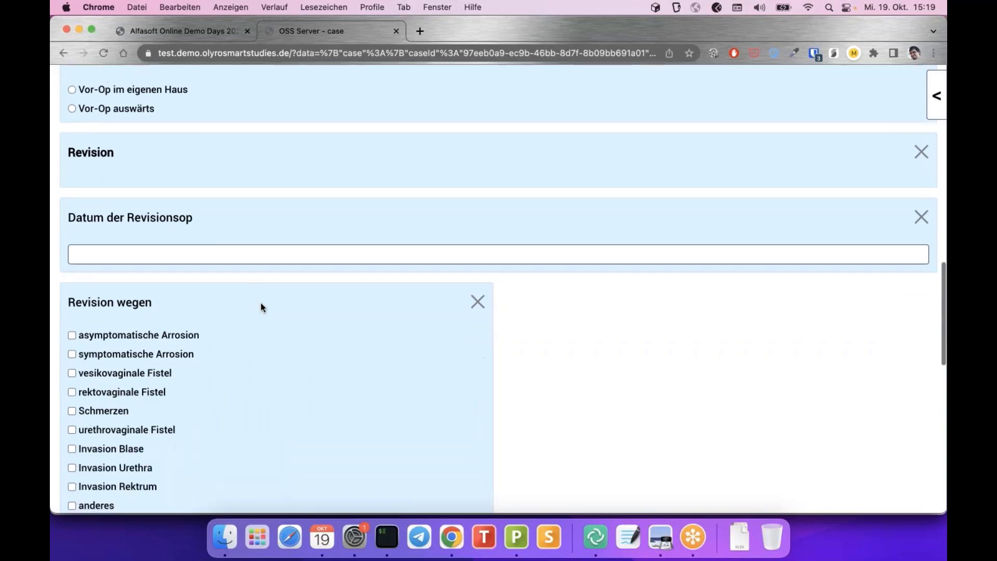
pyautogui.click(292, 258)
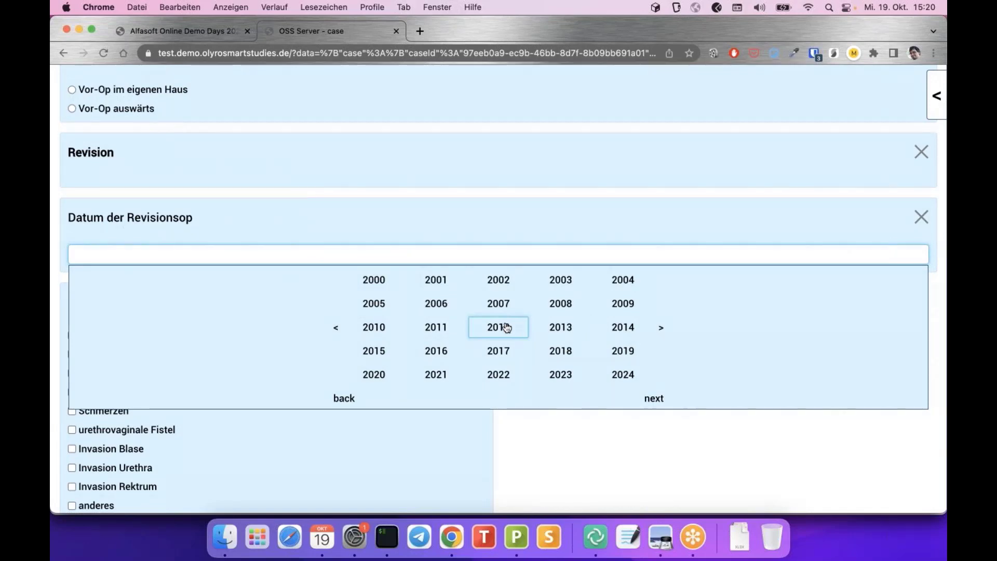
# Pick year 2011, month 6 and day 1 so Datum der Revisionsop reads 01.06.2011
pyautogui.click(426, 227)
pyautogui.scroll(-1, 522, 347)
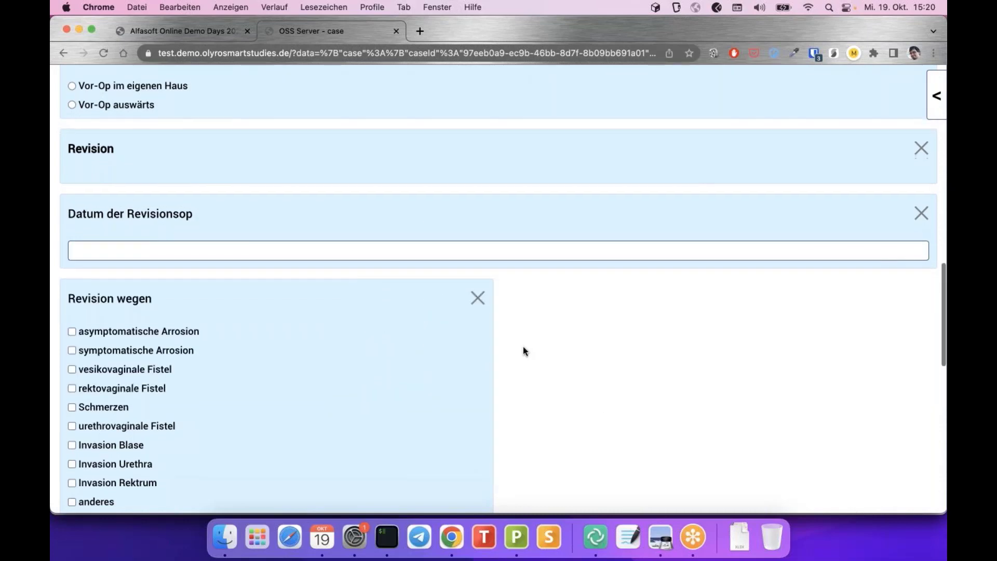
pyautogui.scroll(-1, 524, 347)
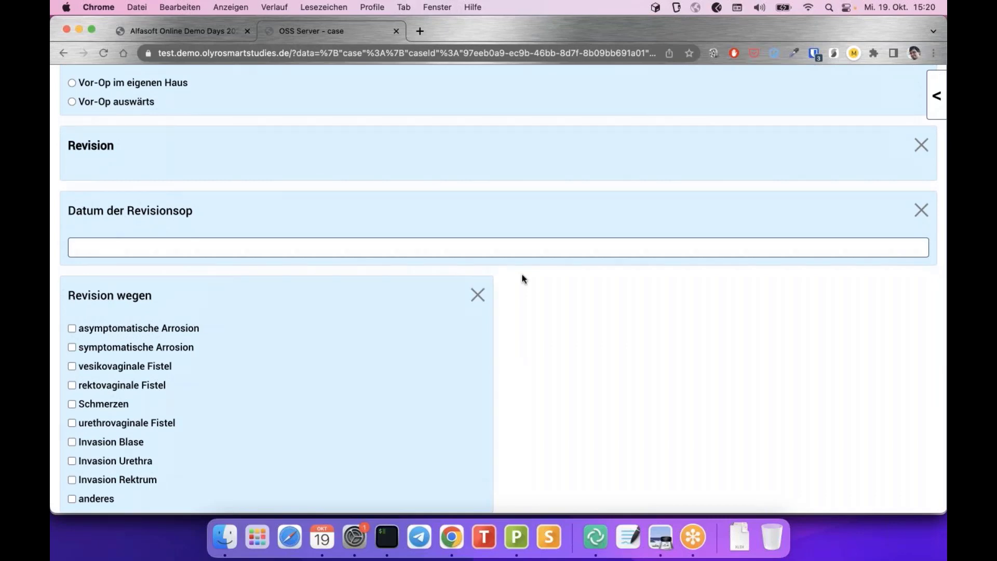
pyautogui.click(508, 251)
pyautogui.click(436, 319)
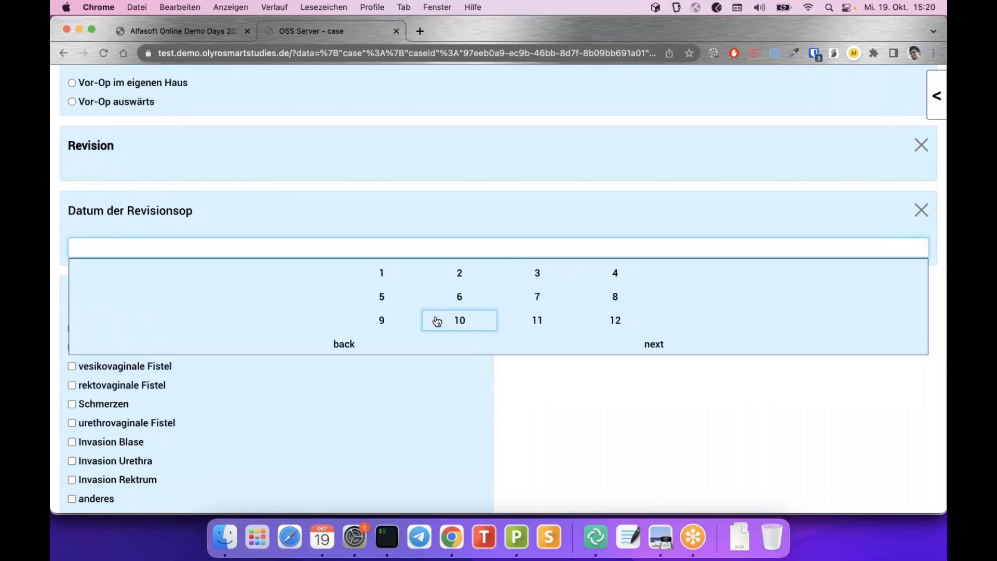
pyautogui.click(458, 296)
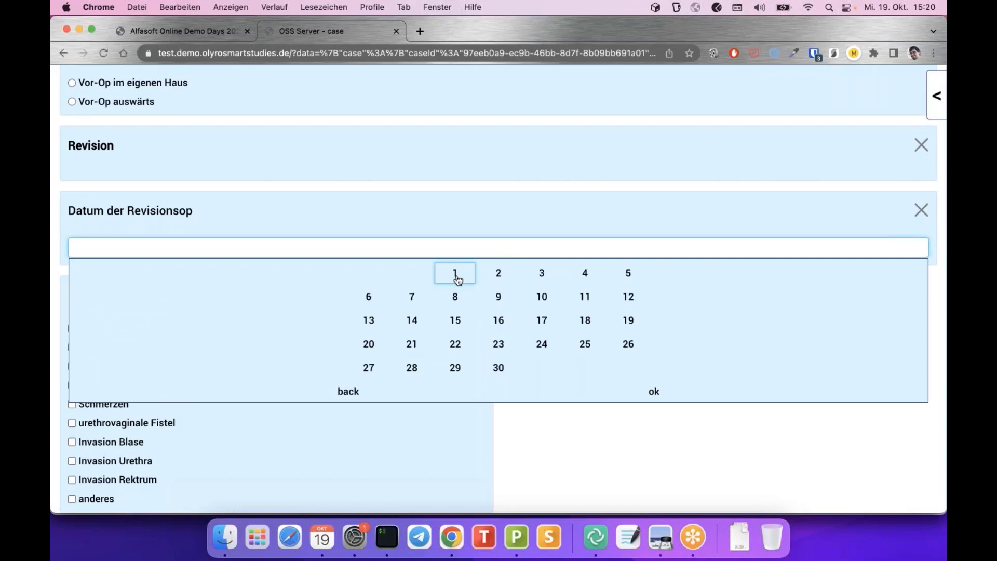
pyautogui.click(456, 276)
pyautogui.scroll(-1, 102, 269)
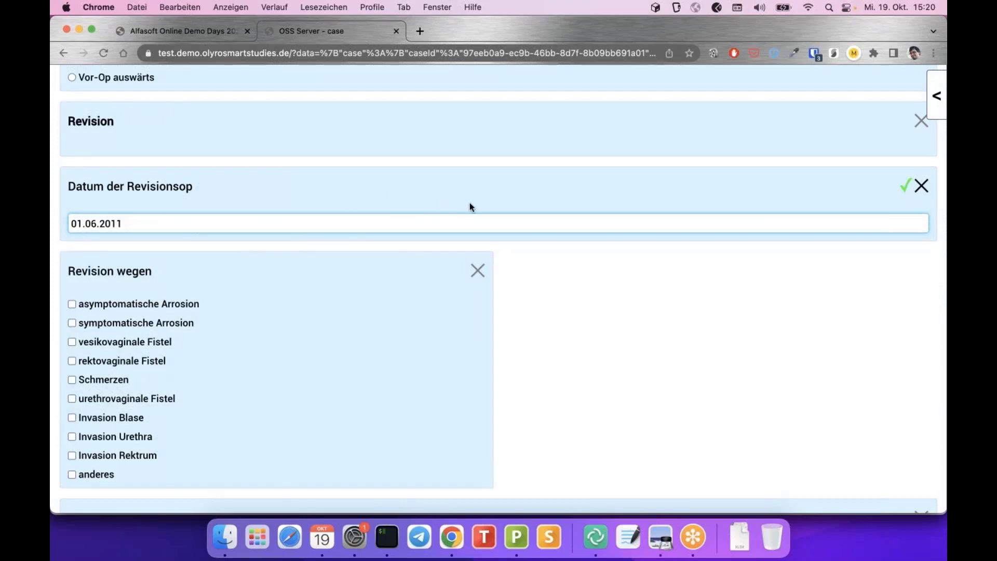
pyautogui.scroll(-2, 469, 205)
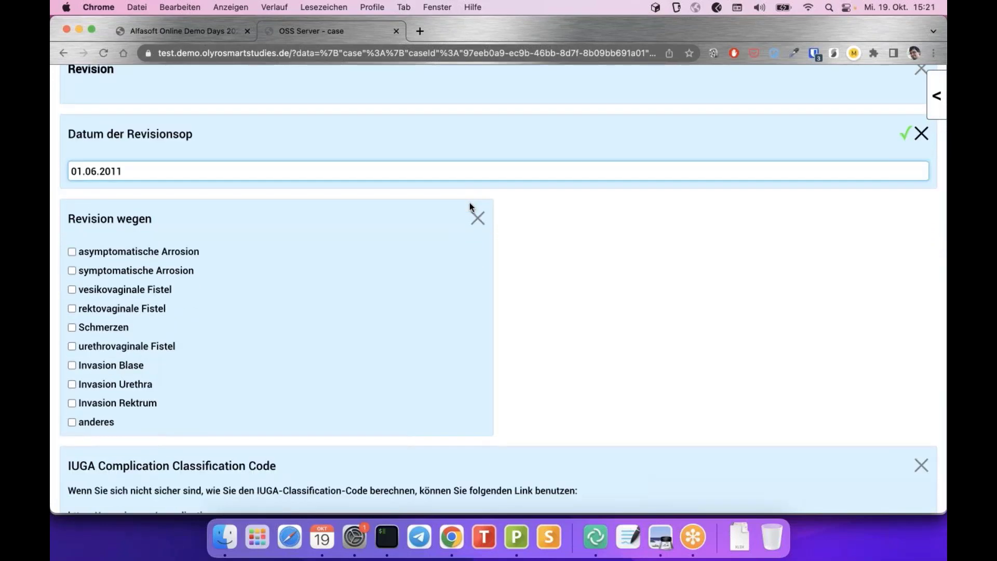
pyautogui.scroll(-1, 469, 206)
pyautogui.scroll(-7, 471, 206)
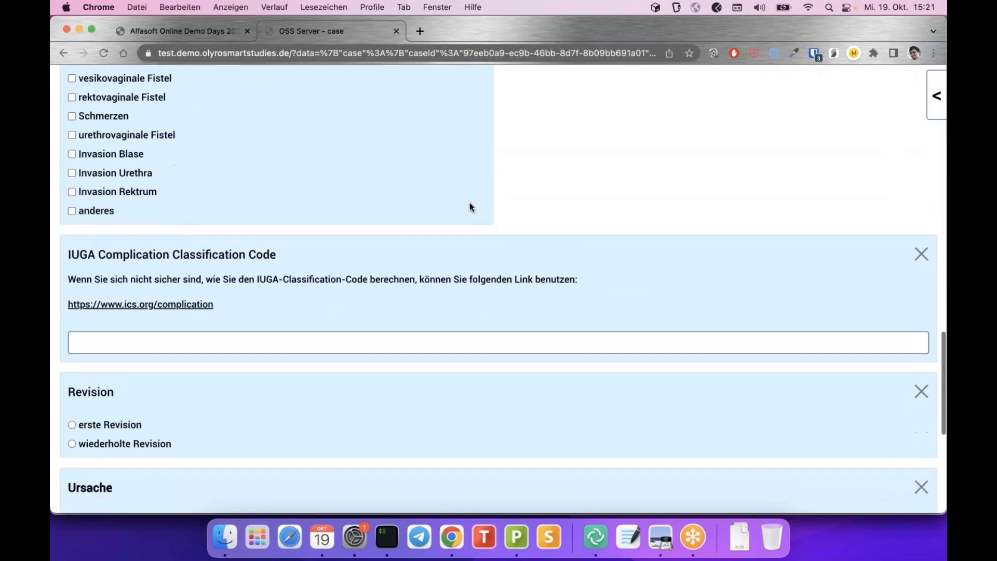
pyautogui.scroll(1, 470, 205)
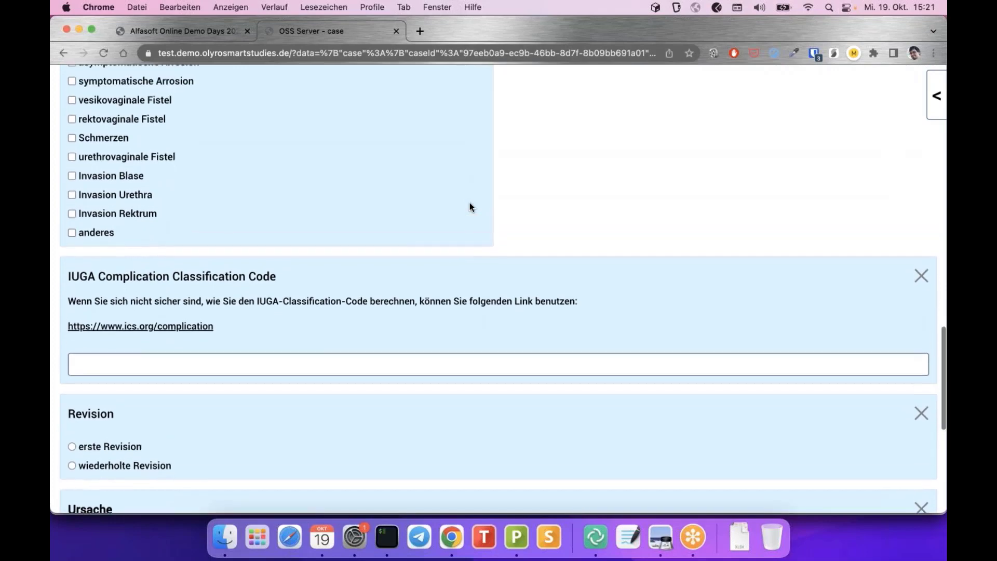
pyautogui.scroll(5, 470, 206)
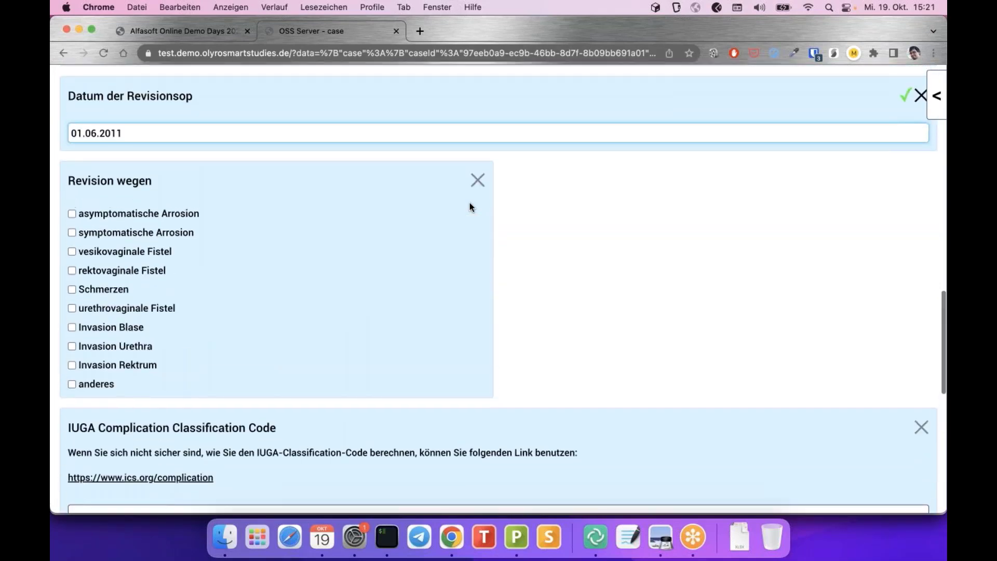
pyautogui.scroll(-5, 470, 206)
pyautogui.scroll(-4, 470, 206)
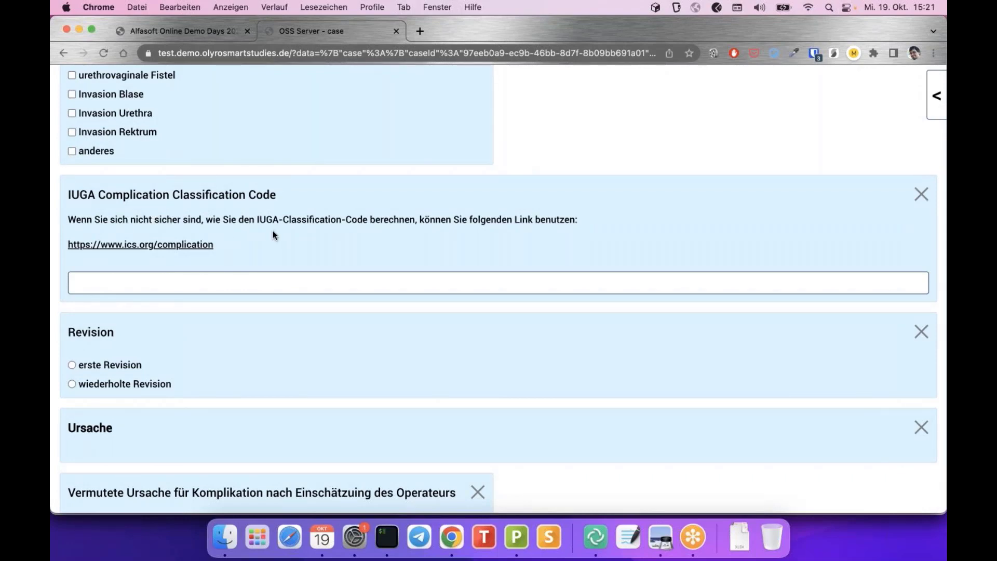
# Open the ics.org complication classification link in a new tab, skim its terminology table, then return to the case form
pyautogui.rightClick(133, 250)
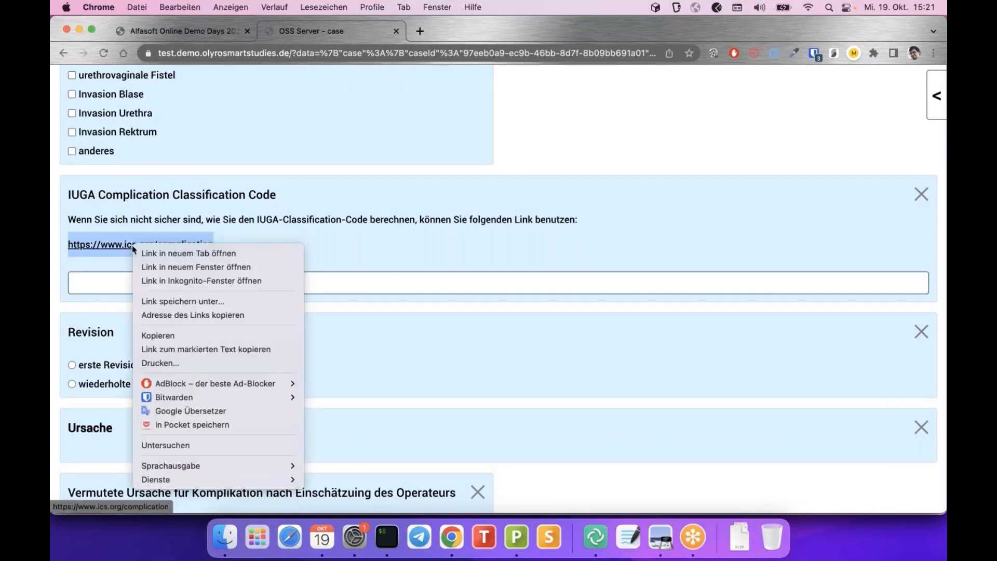
pyautogui.click(165, 256)
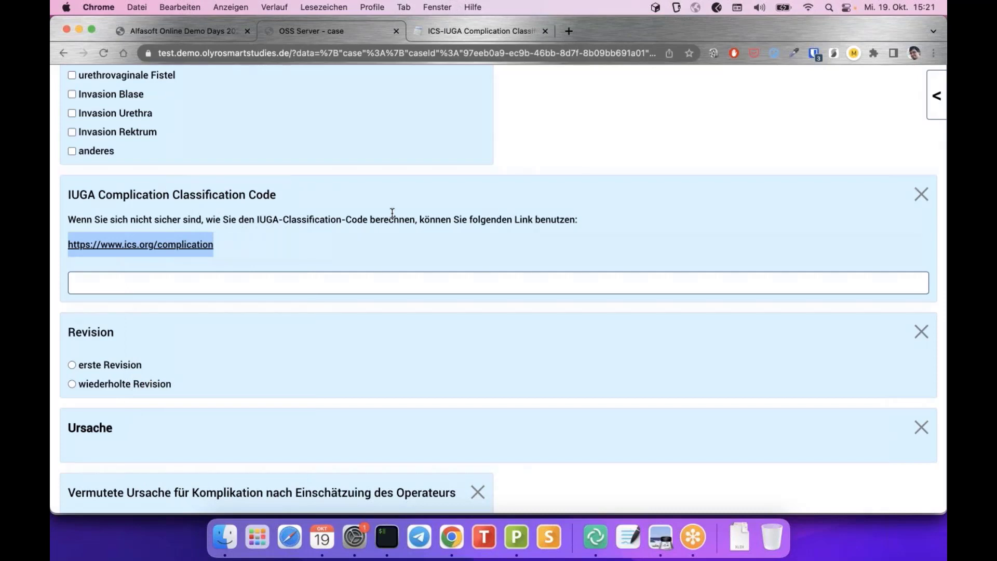
pyautogui.click(270, 252)
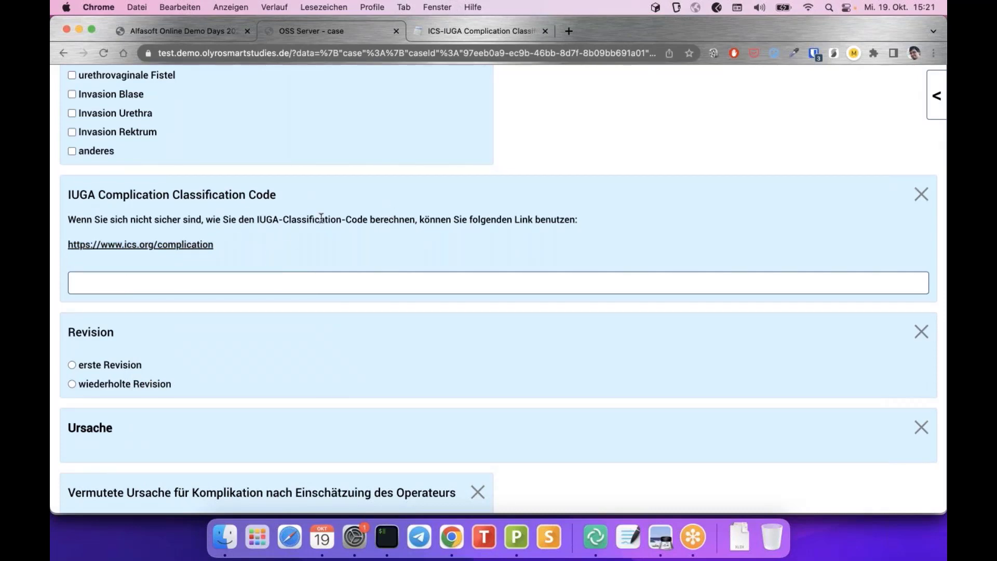
pyautogui.click(463, 30)
pyautogui.scroll(-10, 416, 265)
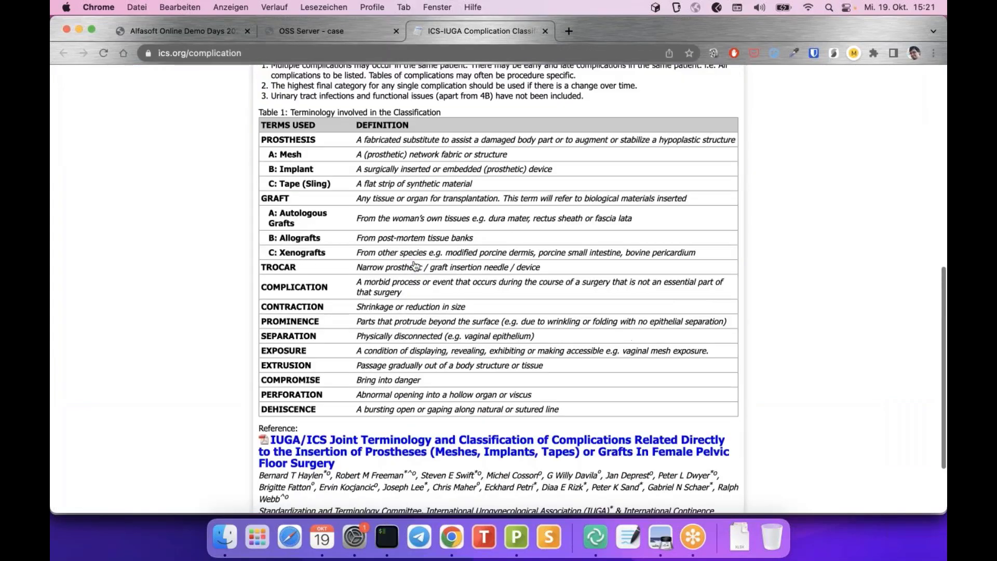
pyautogui.scroll(10, 415, 266)
pyautogui.click(320, 31)
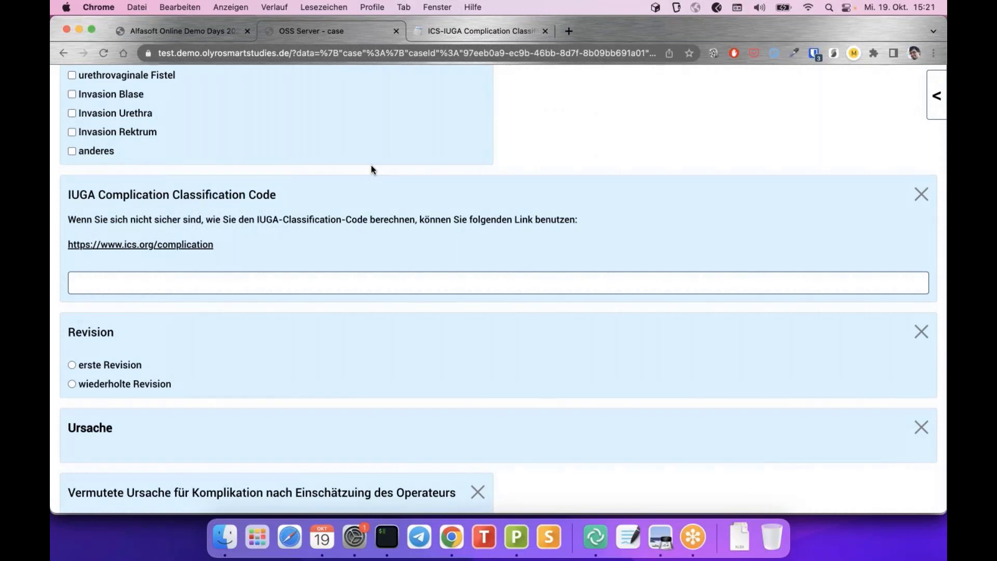
pyautogui.scroll(-1, 371, 166)
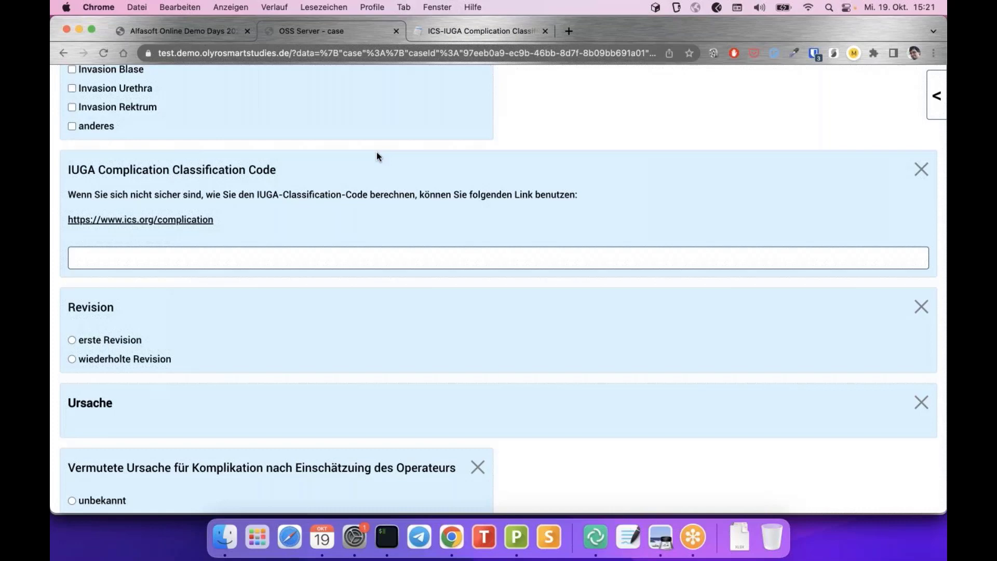
pyautogui.scroll(2, 377, 156)
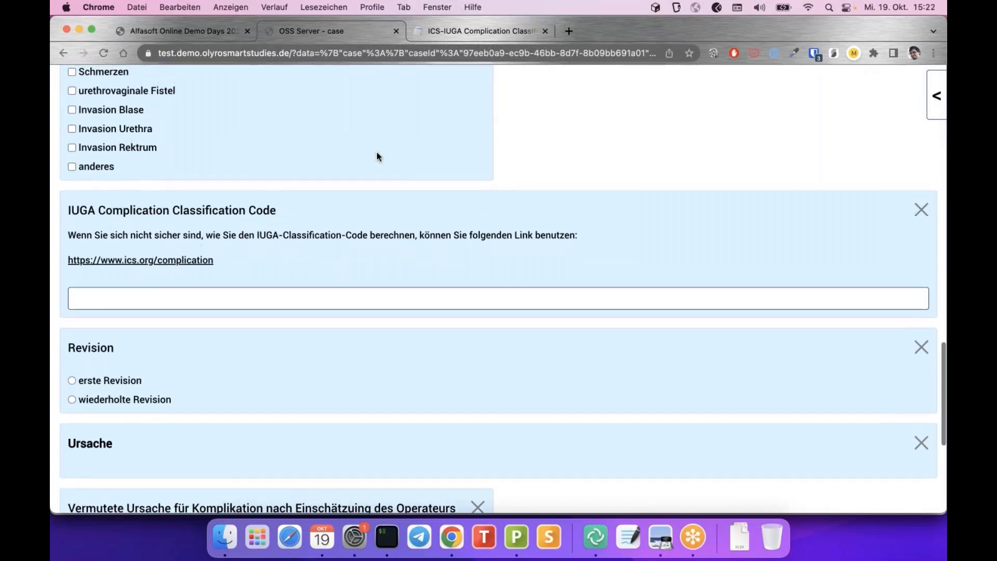
pyautogui.scroll(1, 377, 155)
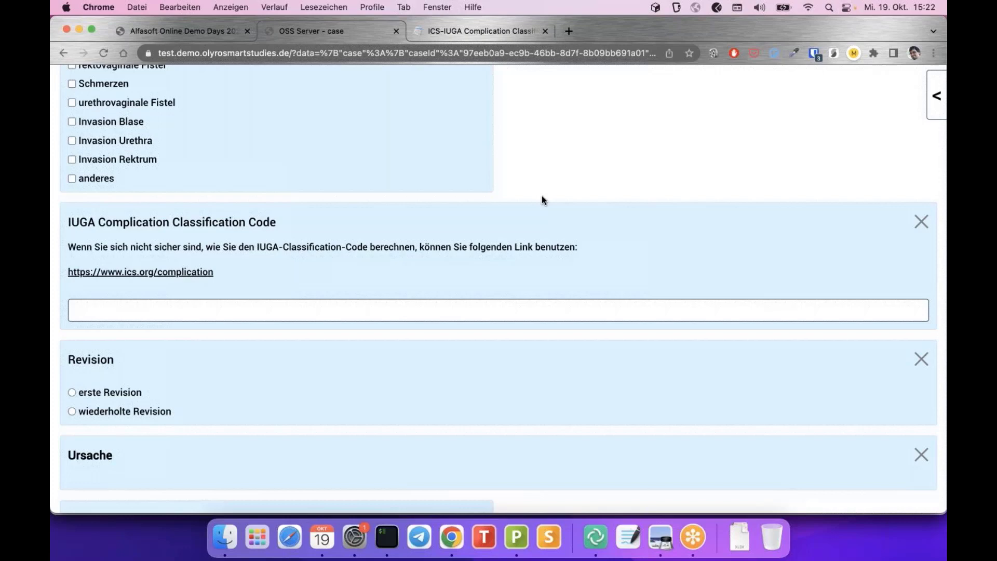
pyautogui.scroll(-1, 542, 197)
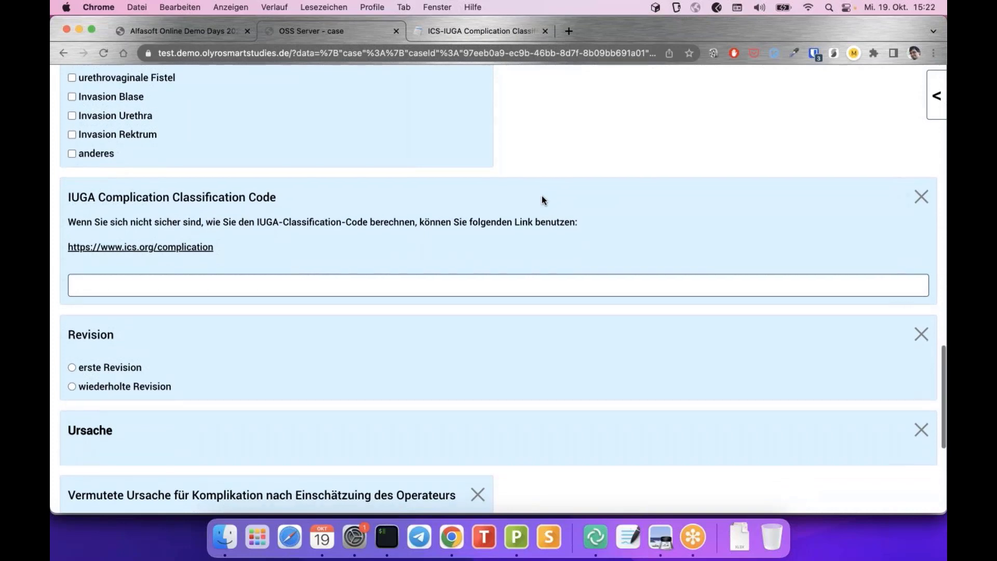
pyautogui.scroll(-1, 542, 196)
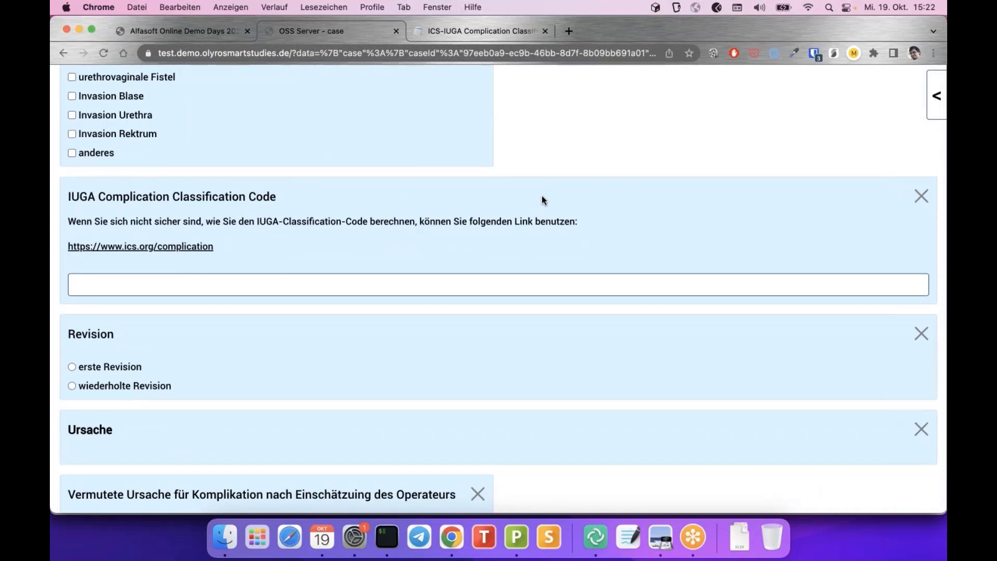
pyautogui.scroll(-3, 542, 196)
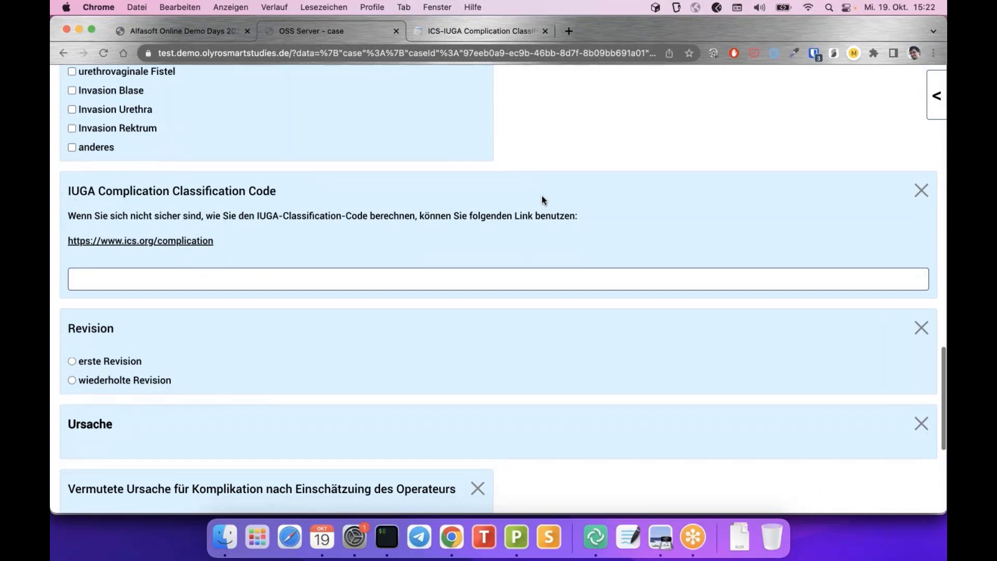
pyautogui.scroll(-10, 541, 196)
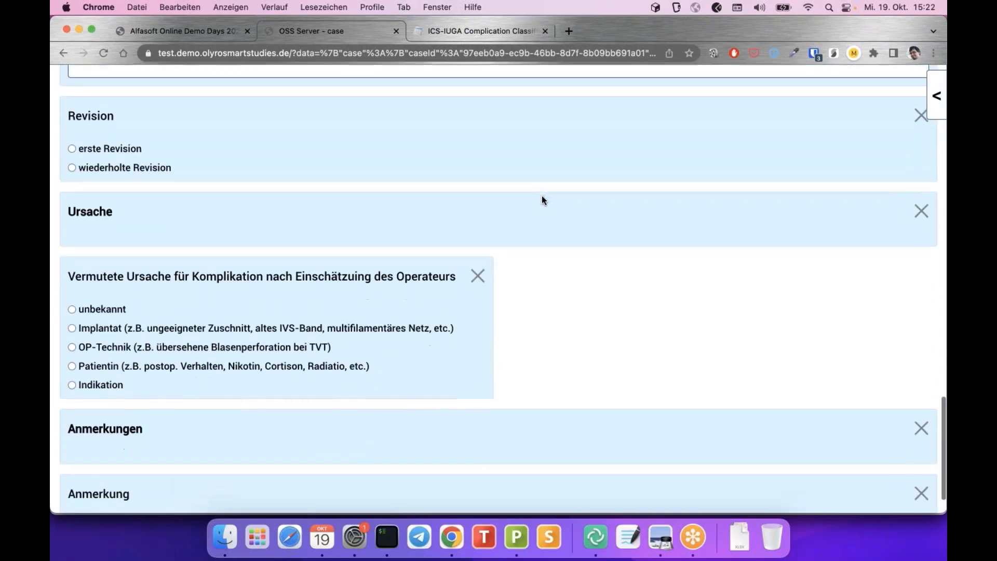
pyautogui.scroll(8, 542, 196)
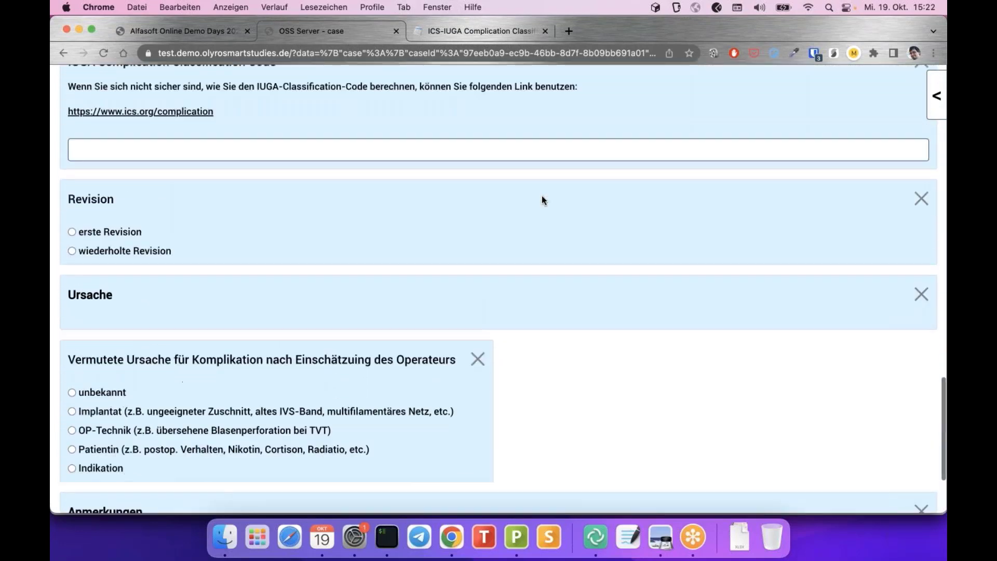
pyautogui.scroll(20, 542, 197)
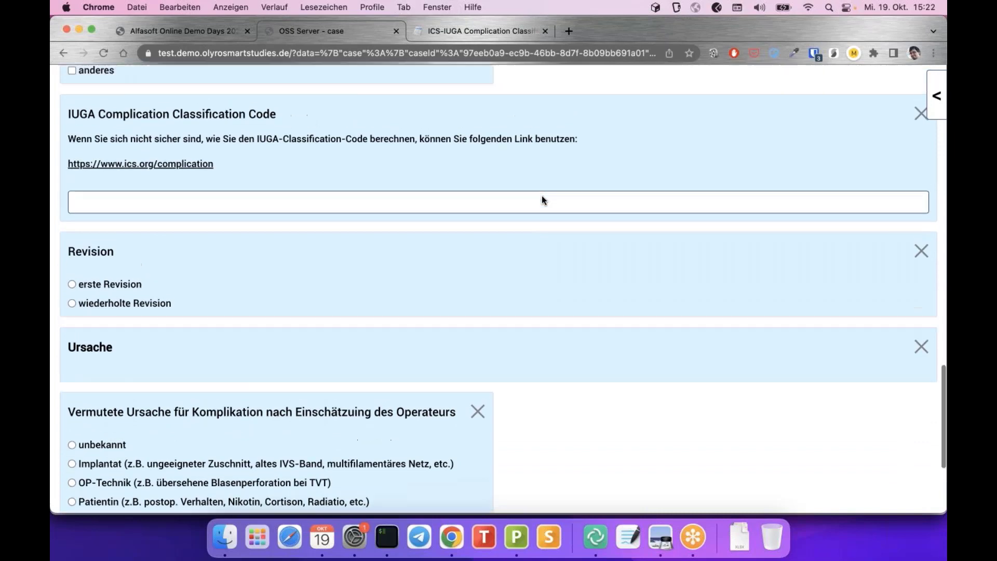
pyautogui.scroll(5, 541, 200)
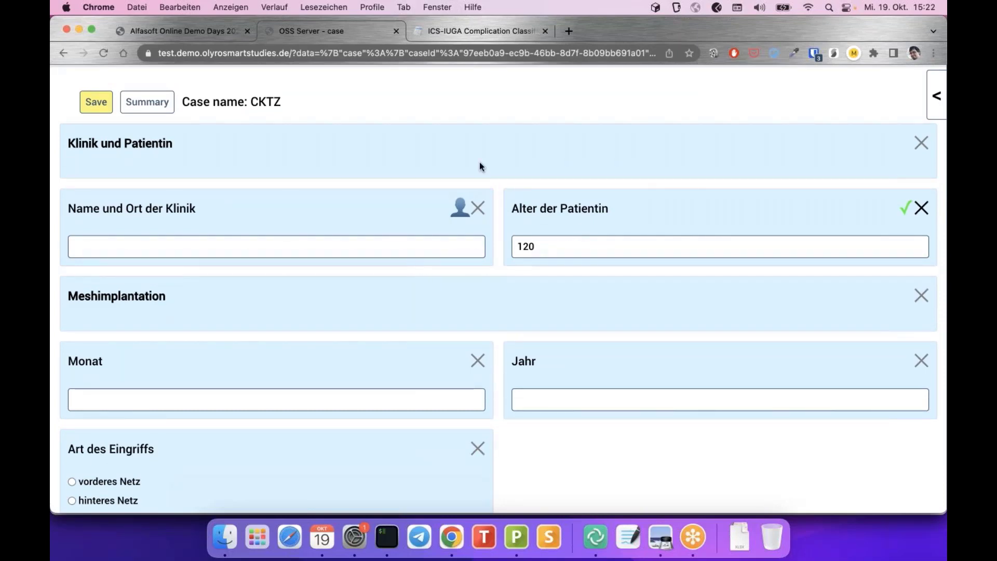
# Save case CKTZ and review its summary showing alter 120 and art anderes
pyautogui.scroll(3, 479, 165)
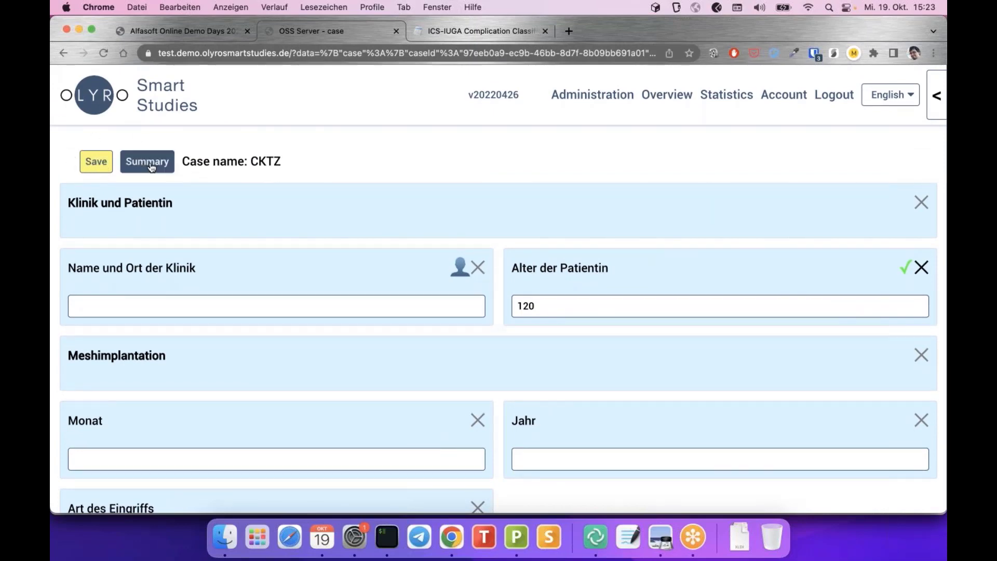
pyautogui.click(99, 165)
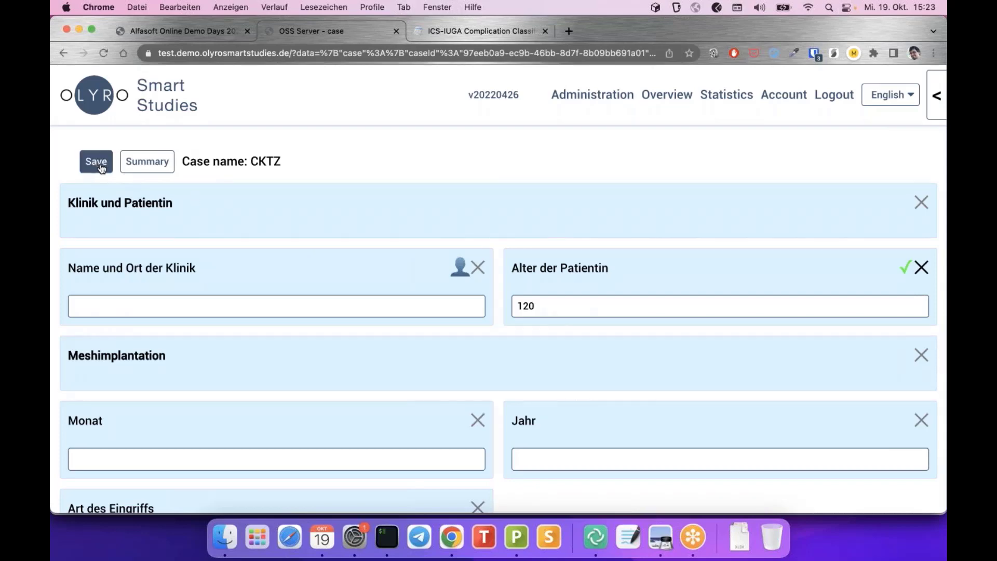
pyautogui.click(151, 164)
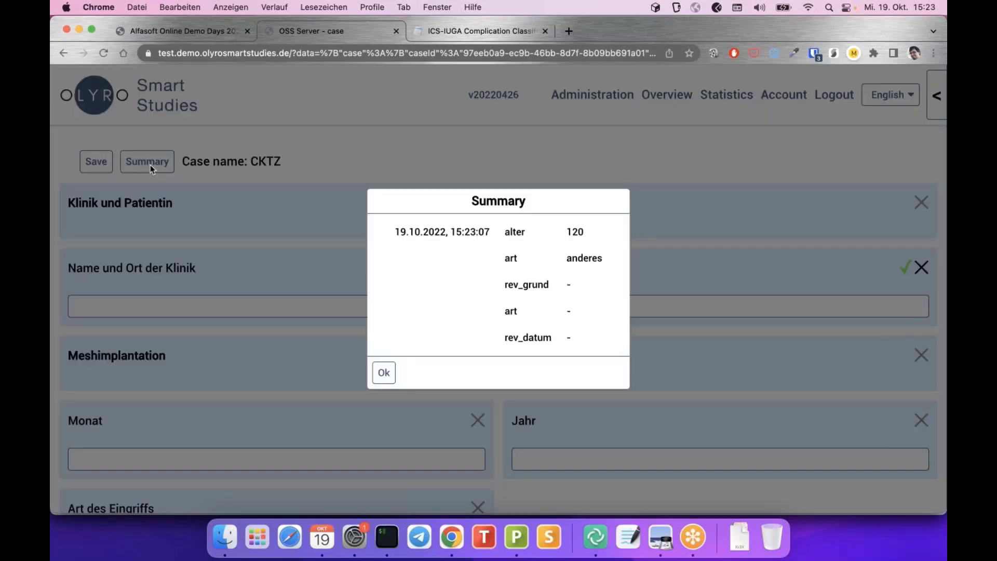
pyautogui.scroll(-2, 400, 243)
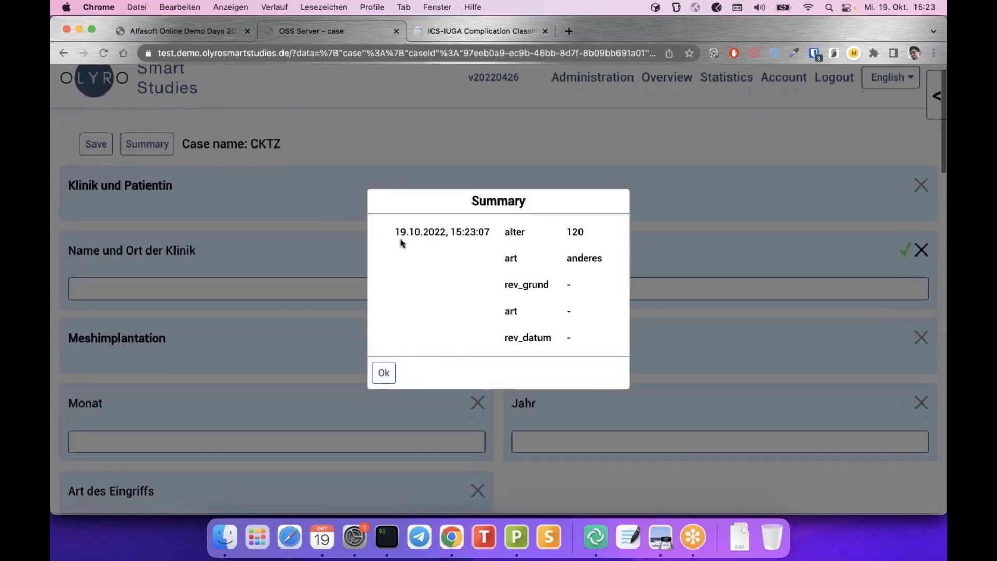
pyautogui.scroll(-2, 243, 179)
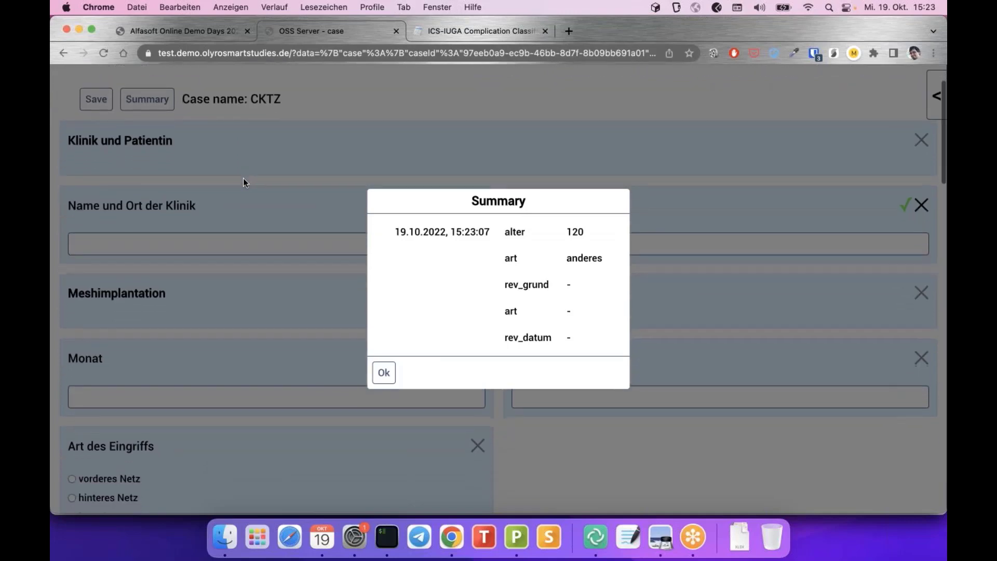
pyautogui.scroll(3, 243, 178)
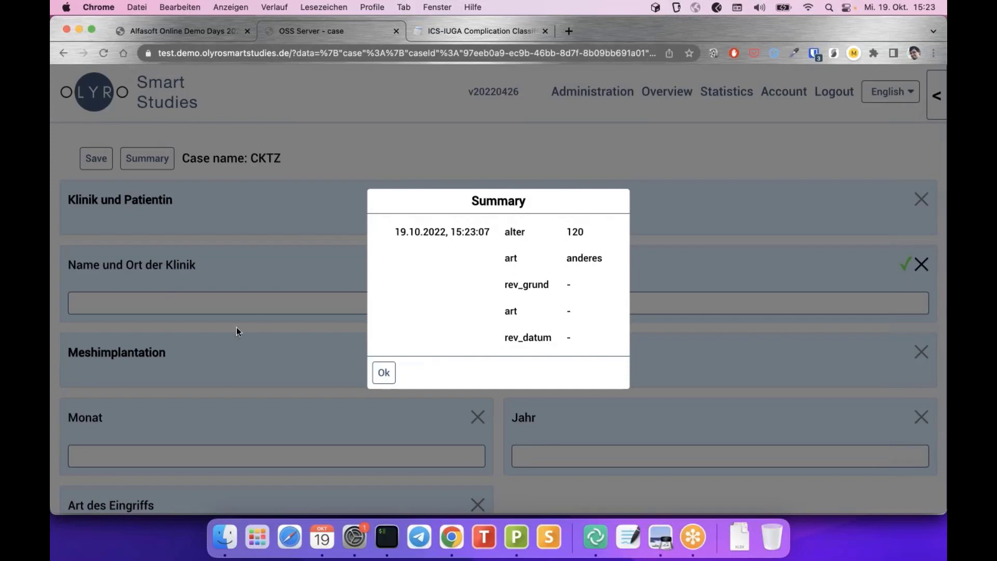
pyautogui.scroll(-1, 236, 328)
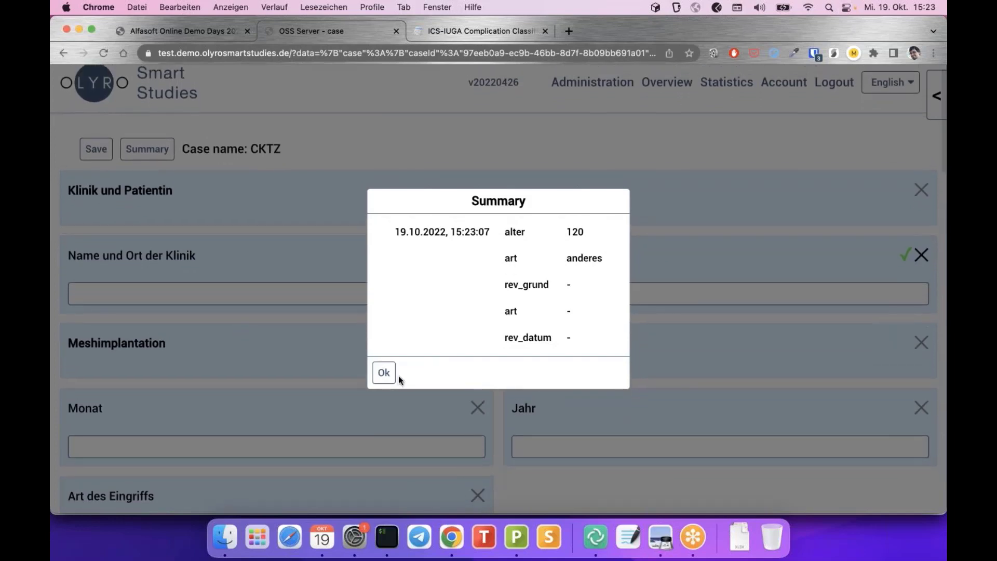
pyautogui.click(385, 373)
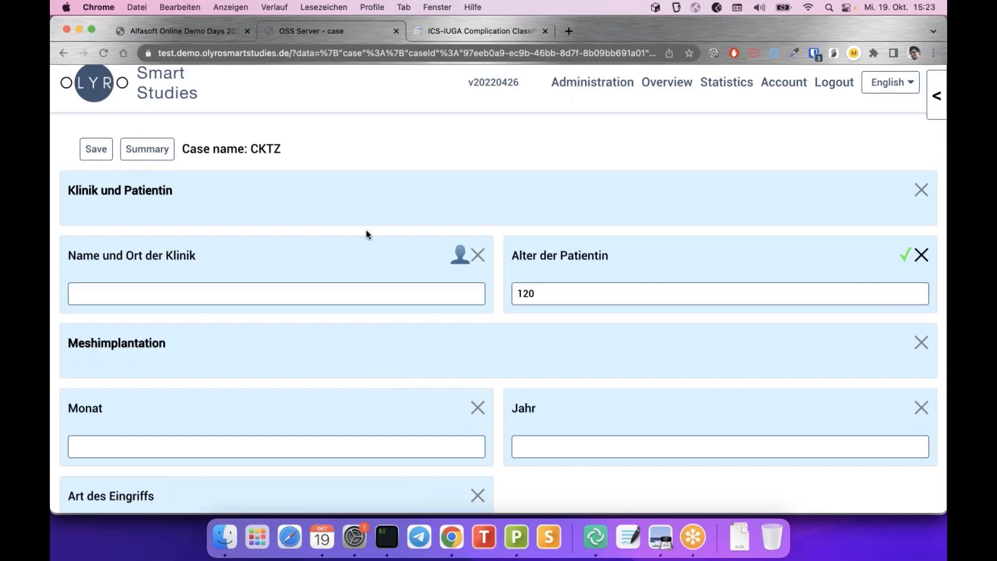
pyautogui.scroll(-4, 366, 233)
pyautogui.scroll(-5, 367, 233)
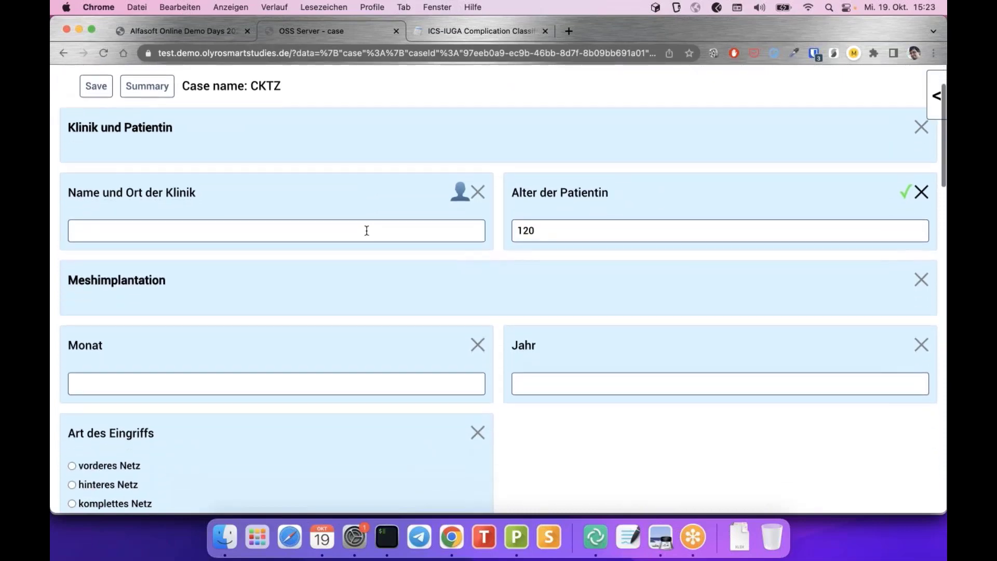
pyautogui.scroll(4, 366, 230)
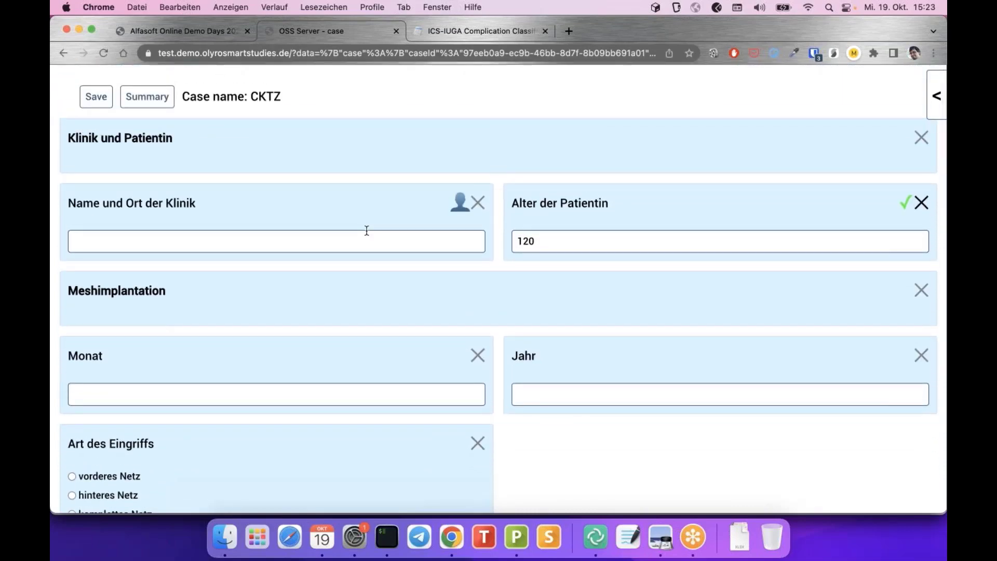
pyautogui.scroll(3, 348, 133)
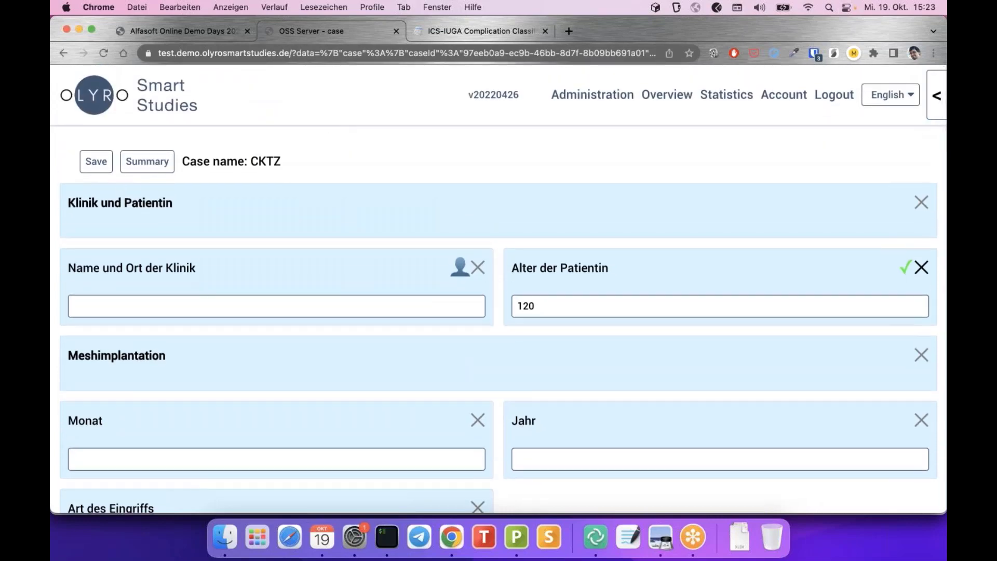
pyautogui.moveTo(249, 161); pyautogui.dragTo(294, 161)
pyautogui.click(294, 158)
pyautogui.scroll(-20, 348, 167)
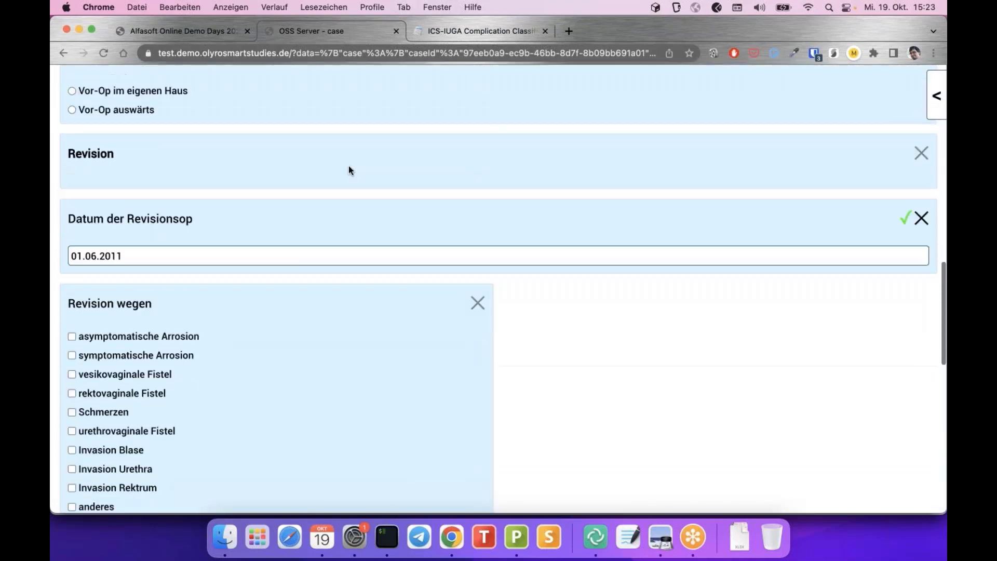
pyautogui.scroll(-6, 349, 169)
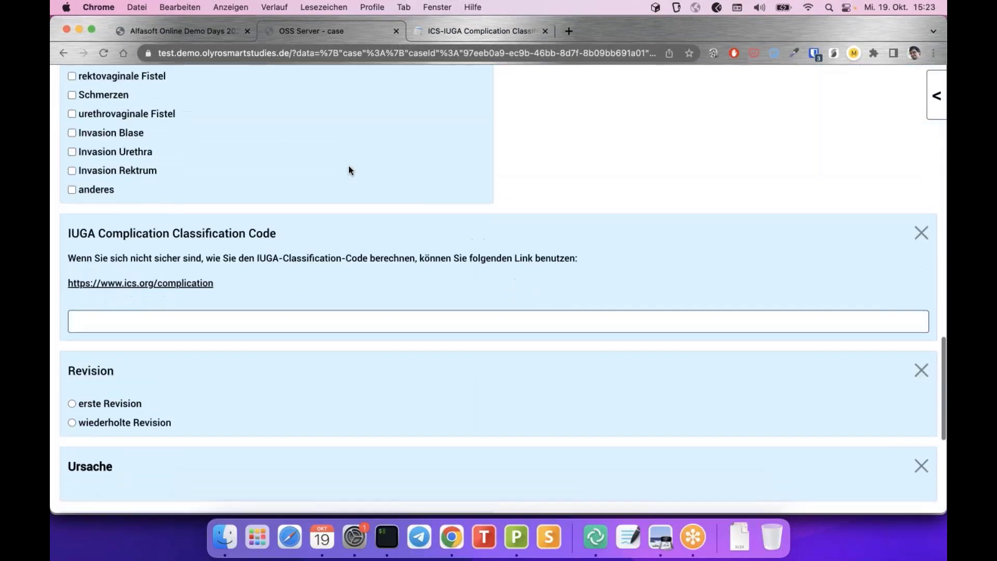
pyautogui.scroll(-1, 349, 170)
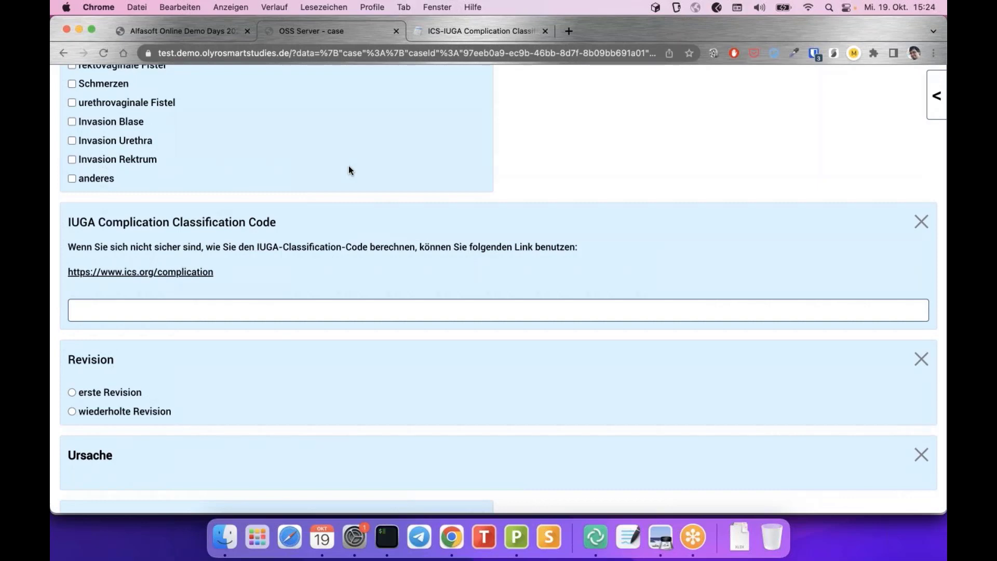
pyautogui.scroll(-3, 348, 169)
pyautogui.scroll(-5, 348, 167)
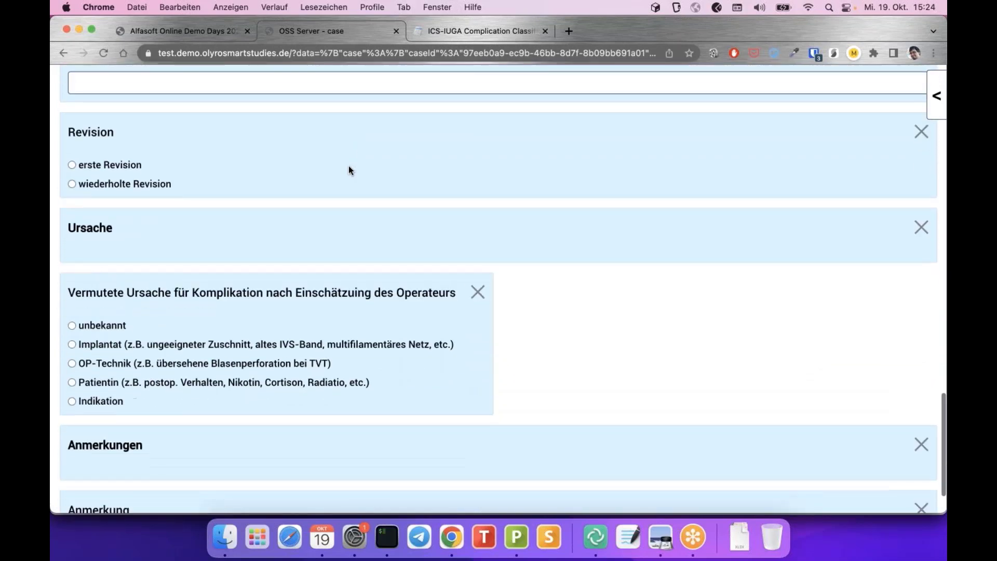
pyautogui.scroll(-3, 348, 170)
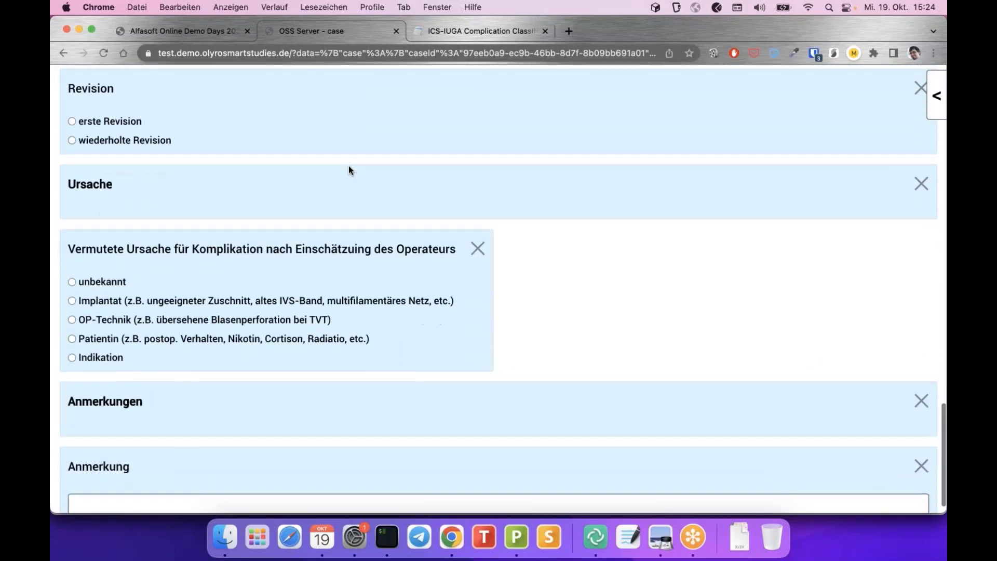
pyautogui.scroll(15, 348, 170)
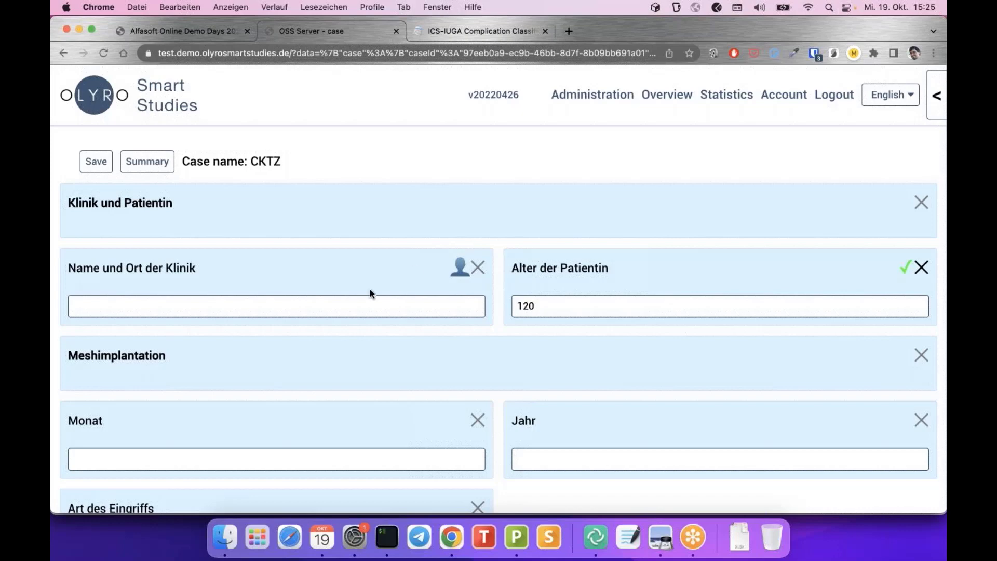
# Auto-fill Name und Ort der Klinik with Universitätsklinik Würzburg via the person icon
pyautogui.click(459, 267)
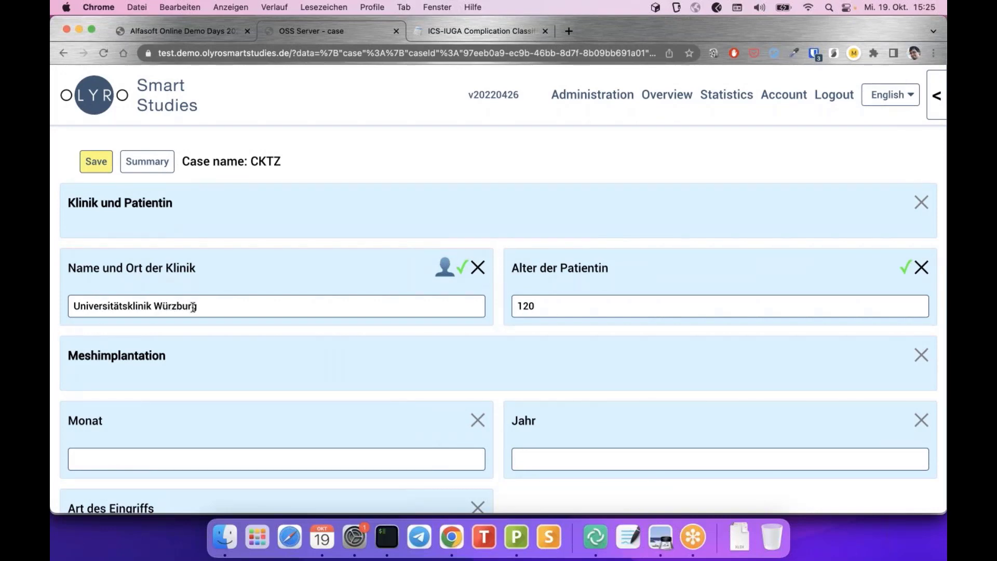
pyautogui.scroll(-1, 266, 299)
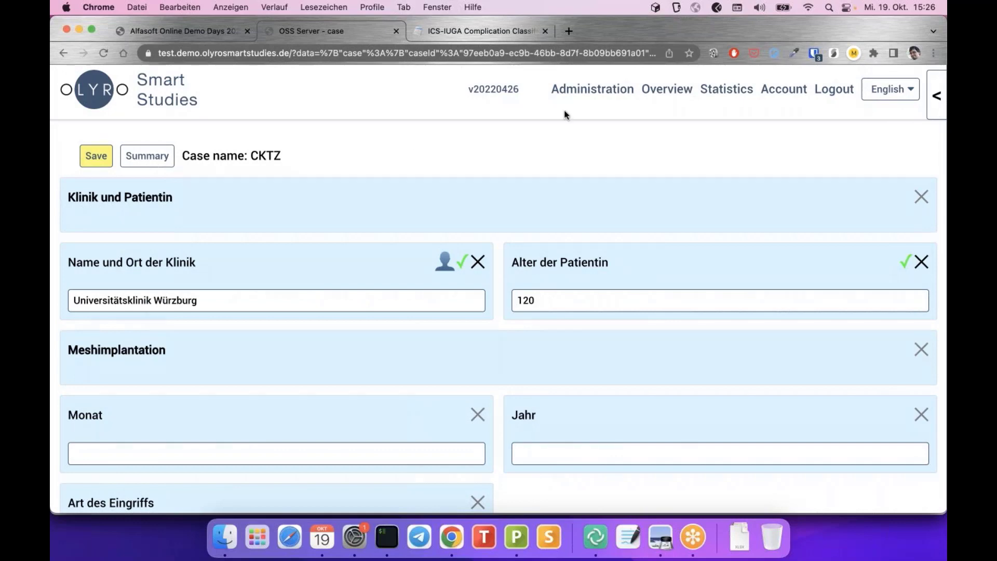
# Reopen case CKTZ from the overview, set the clinic to Universitätsklinik Würzburg, and save
pyautogui.click(667, 90)
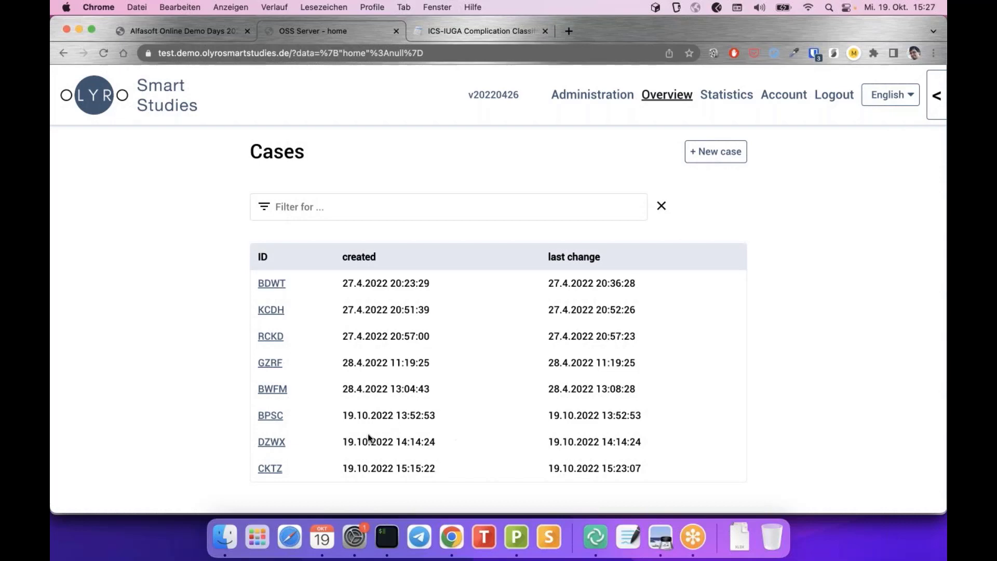
pyautogui.click(268, 469)
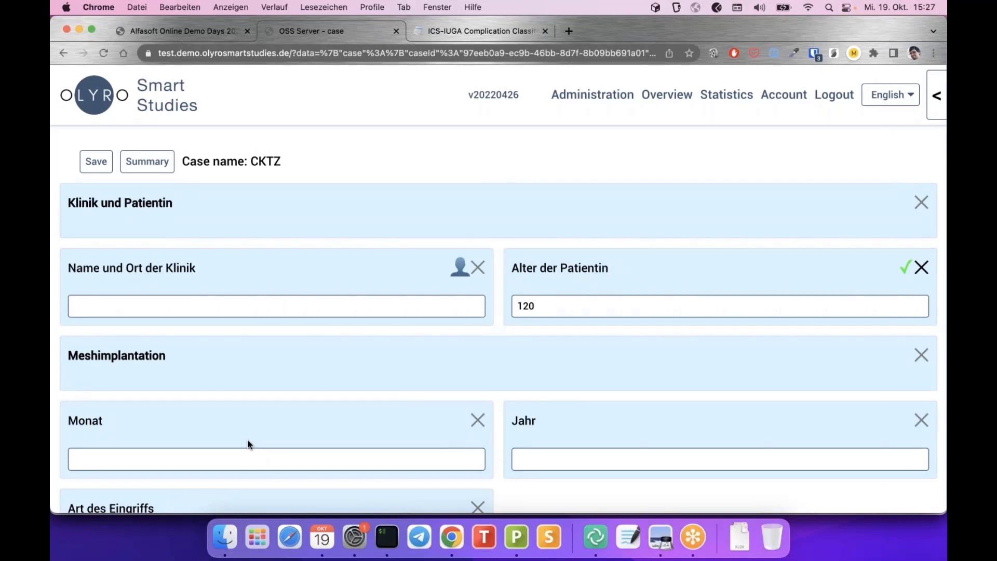
pyautogui.click(460, 267)
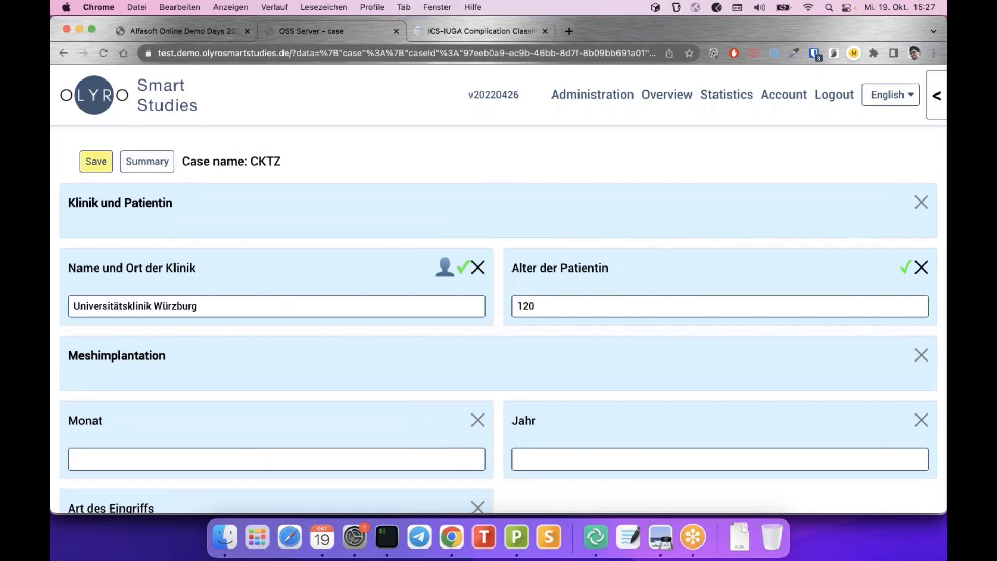
pyautogui.click(98, 166)
# Check the Universitätsklinik Würzburg entry in the case summary and return to the cases list
pyautogui.click(147, 165)
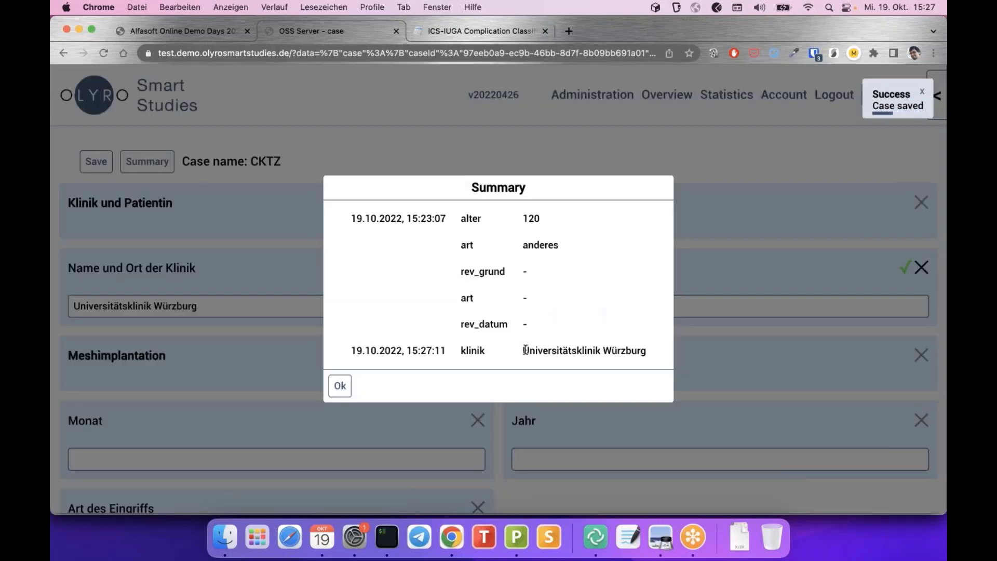
pyautogui.moveTo(524, 350); pyautogui.dragTo(666, 353)
pyautogui.click(340, 385)
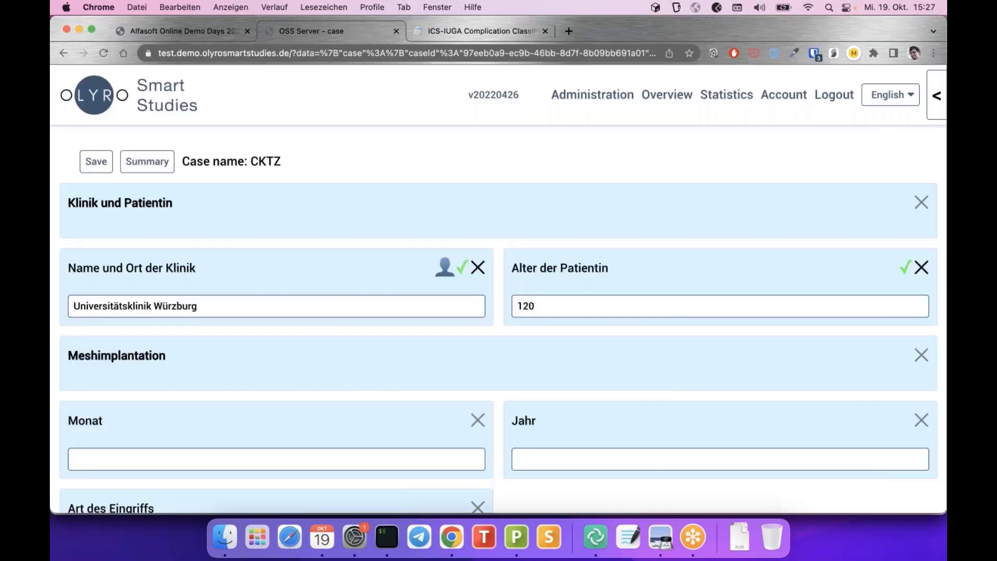
pyautogui.click(664, 98)
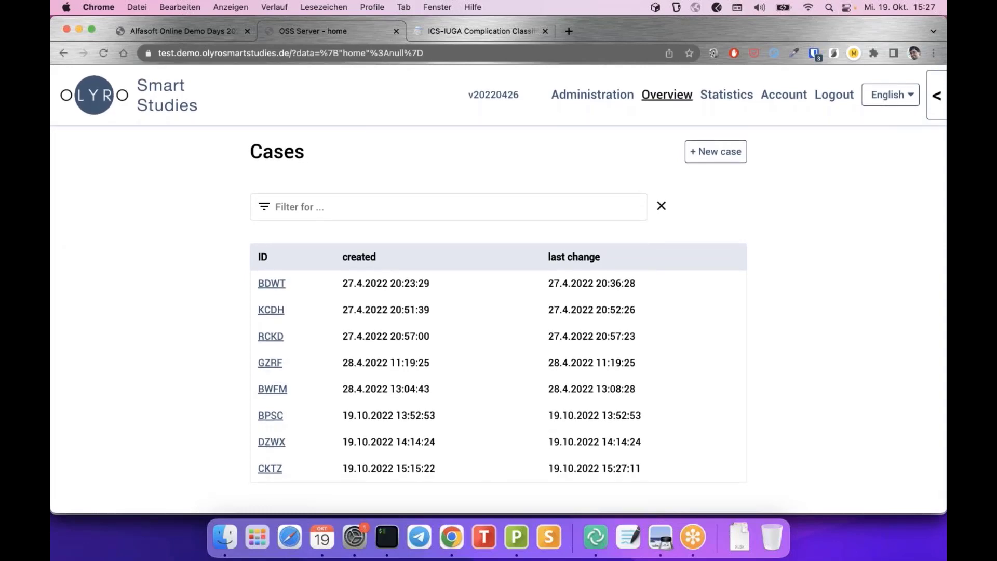
# Advance the presentation to the editor demo slide, then return to the browser's cases list
pyautogui.press('super+Tab')
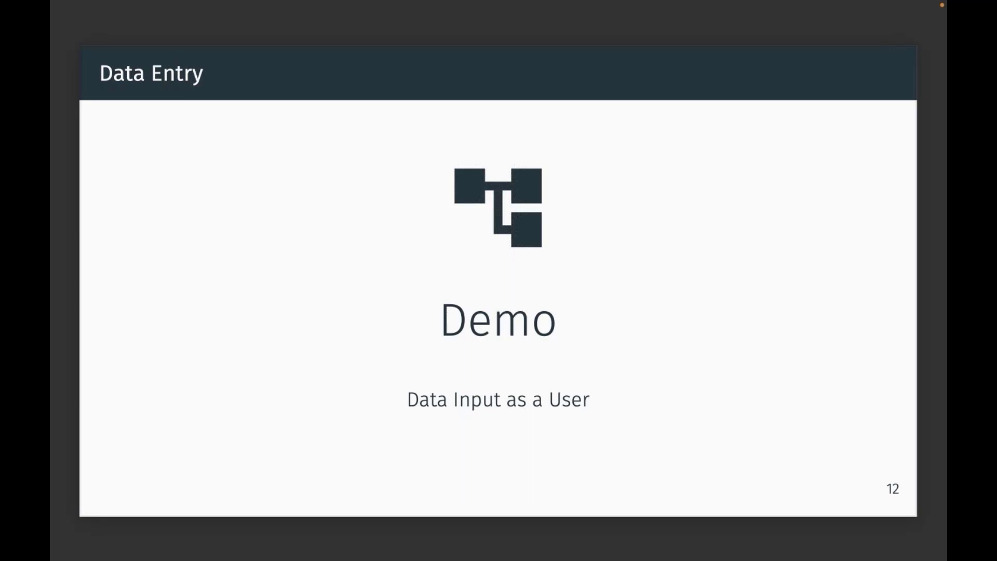
pyautogui.press('Right')
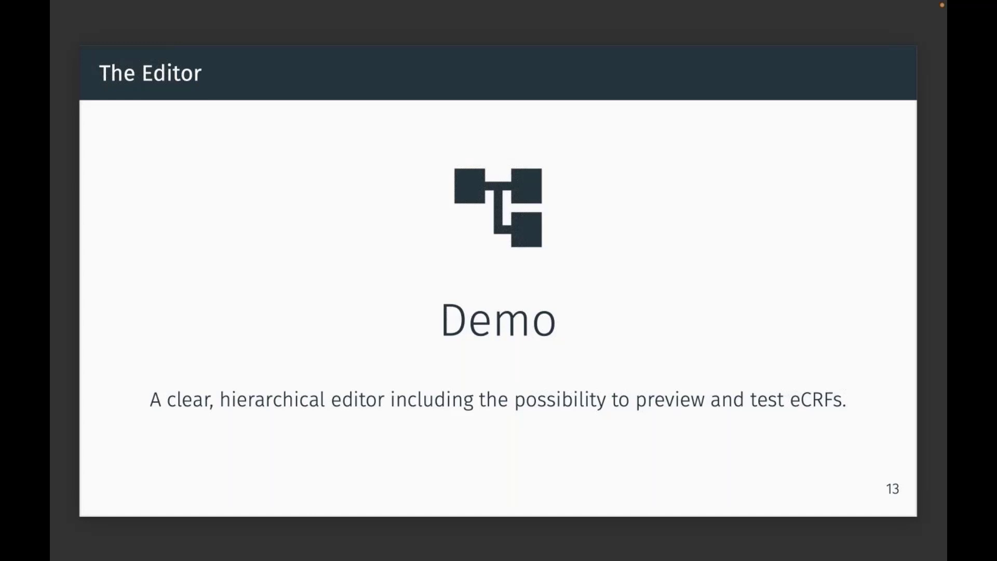
pyautogui.hotkey('ctrl', 'Left')
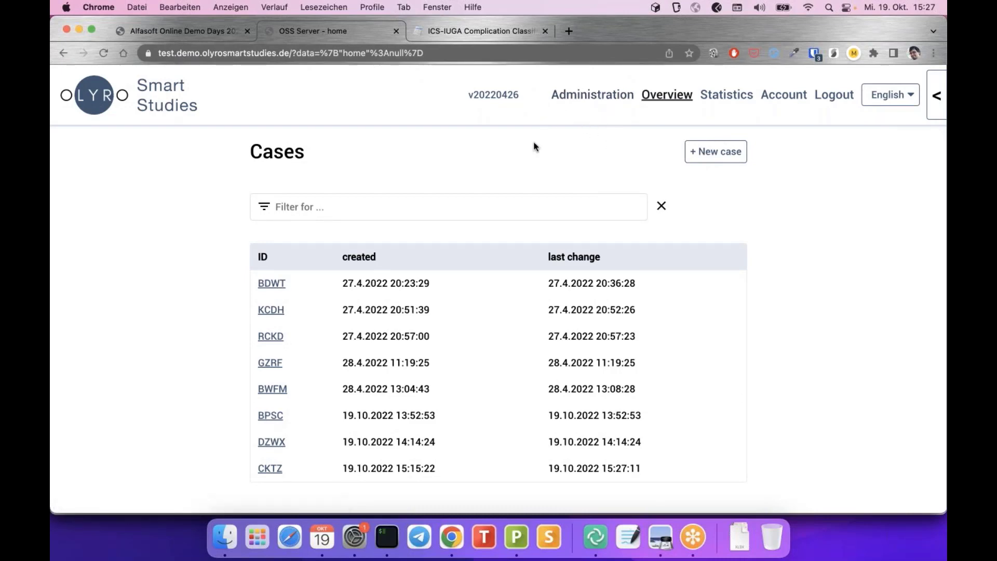
# Open the Default eCRF from Administration's Manage eCRFs list in the form editor
pyautogui.click(587, 97)
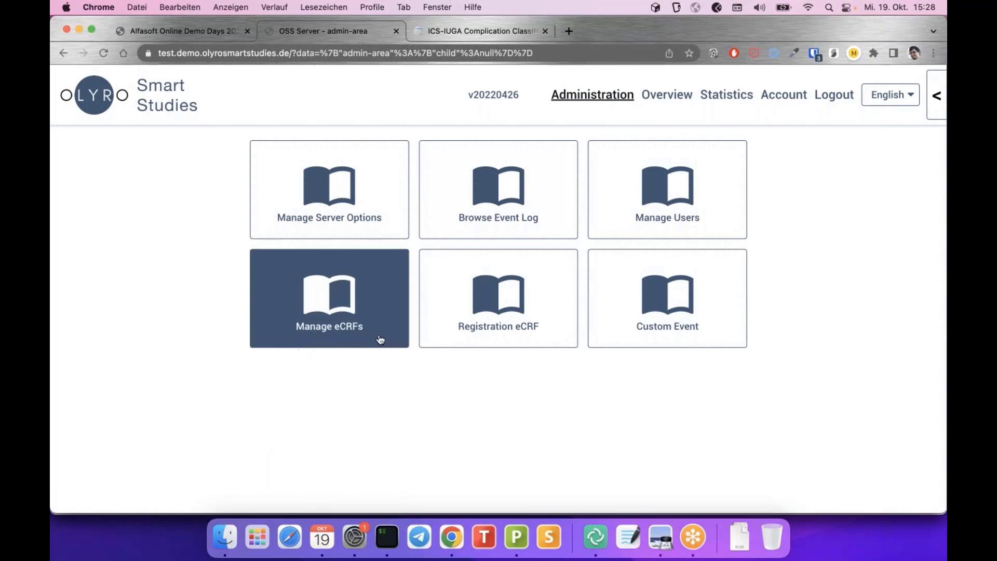
pyautogui.click(378, 302)
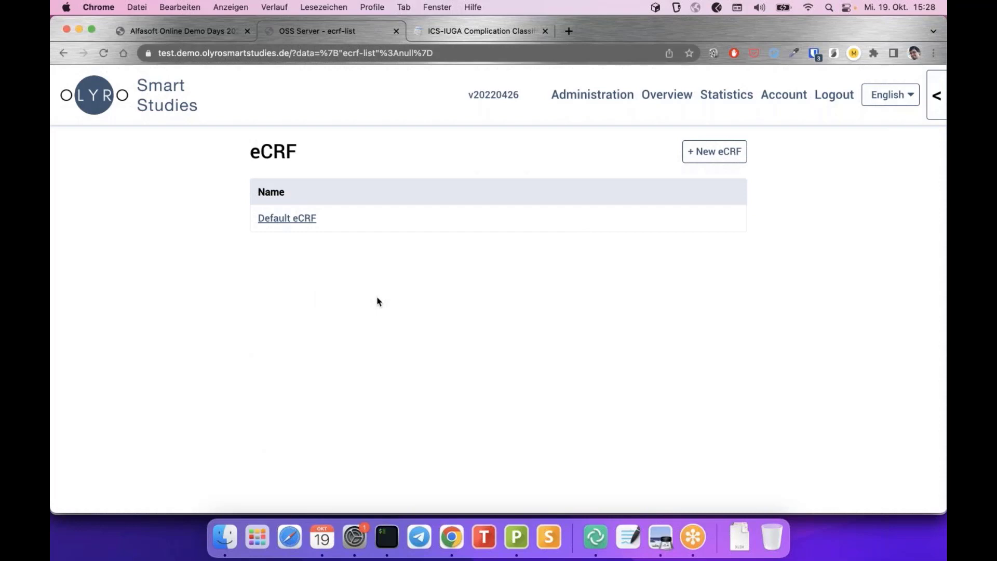
pyautogui.click(300, 223)
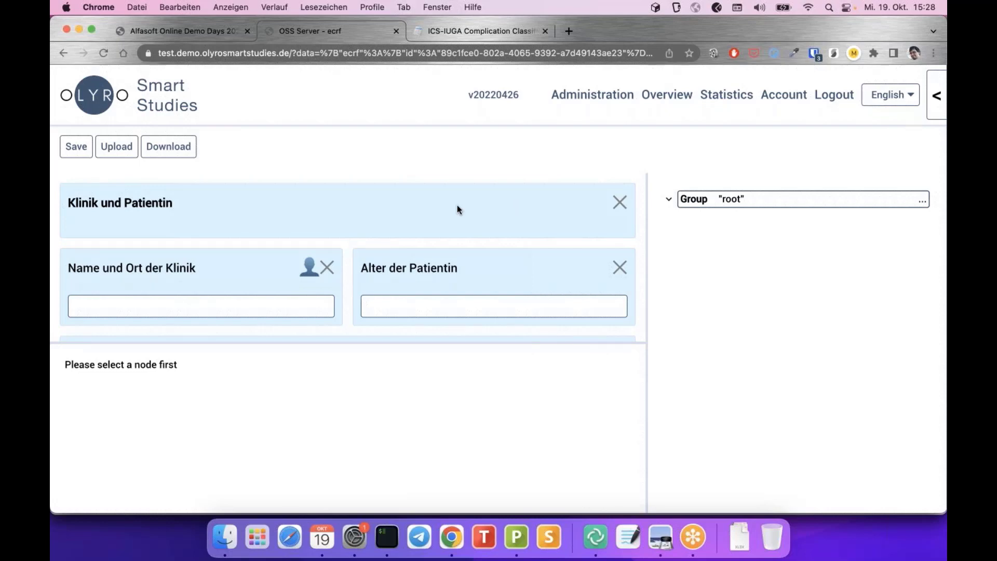
# Expand the root, anmerkungen and revision nodes in the tree to list their sections and fields
pyautogui.scroll(-4, 457, 209)
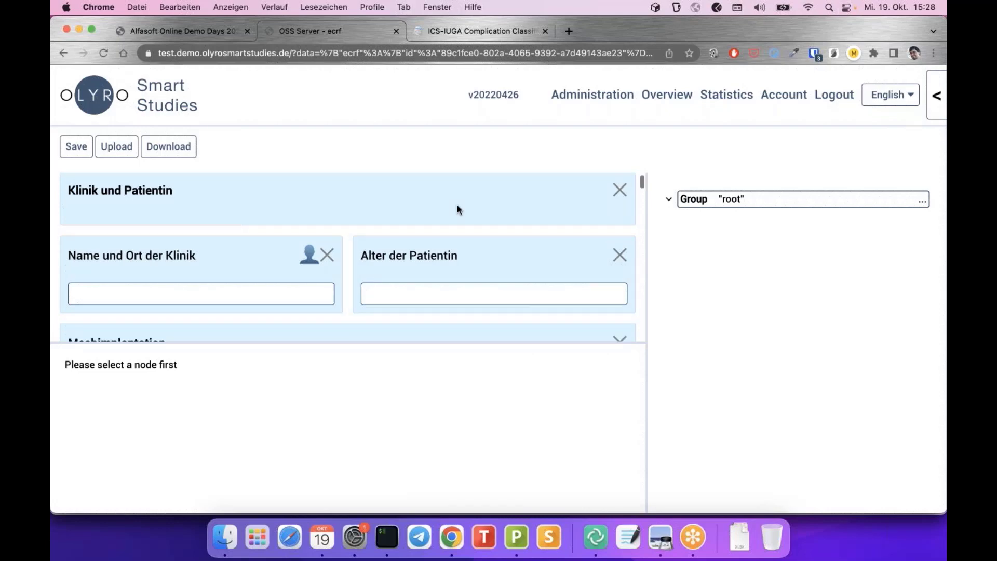
pyautogui.scroll(4, 458, 206)
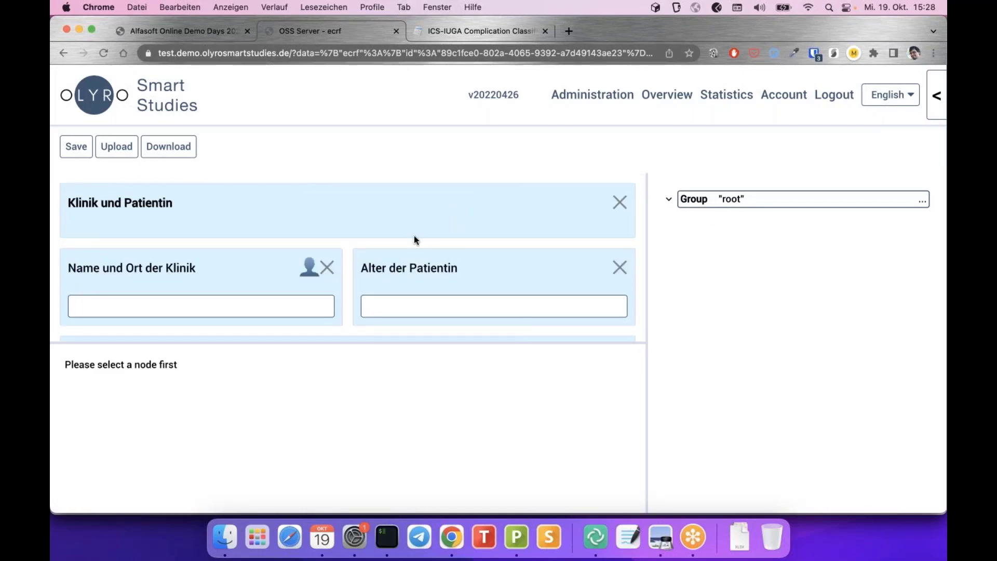
pyautogui.click(669, 200)
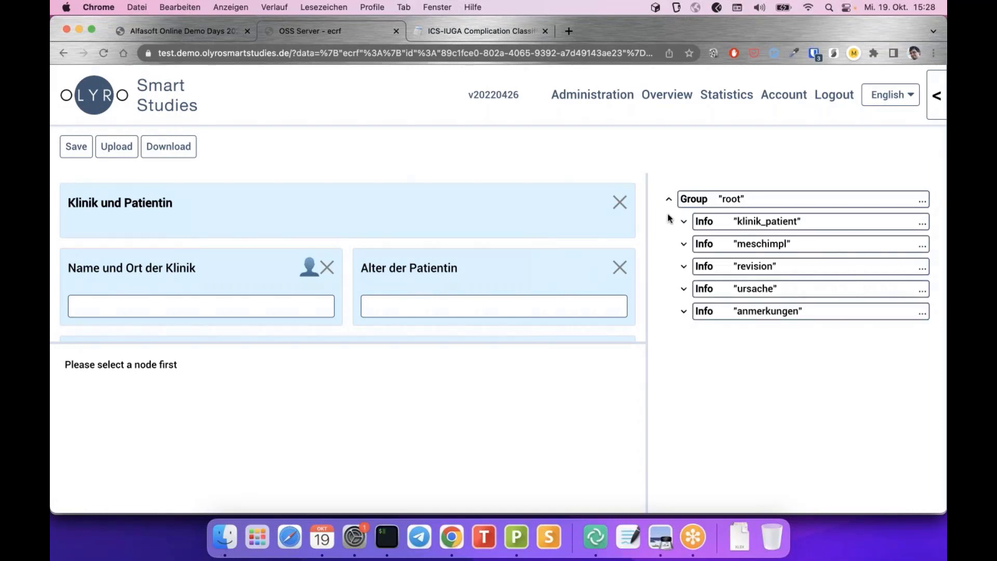
pyautogui.click(684, 311)
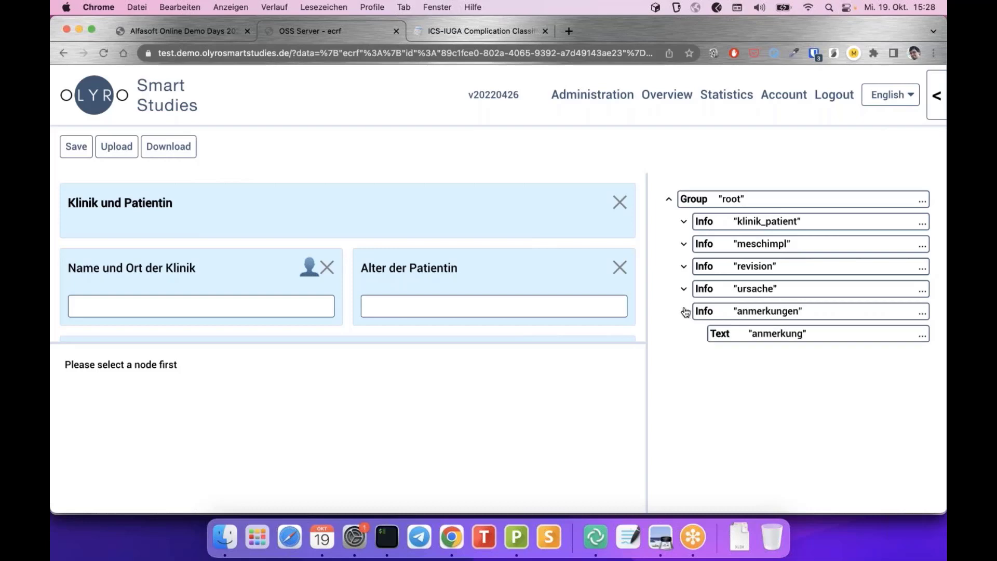
pyautogui.click(684, 266)
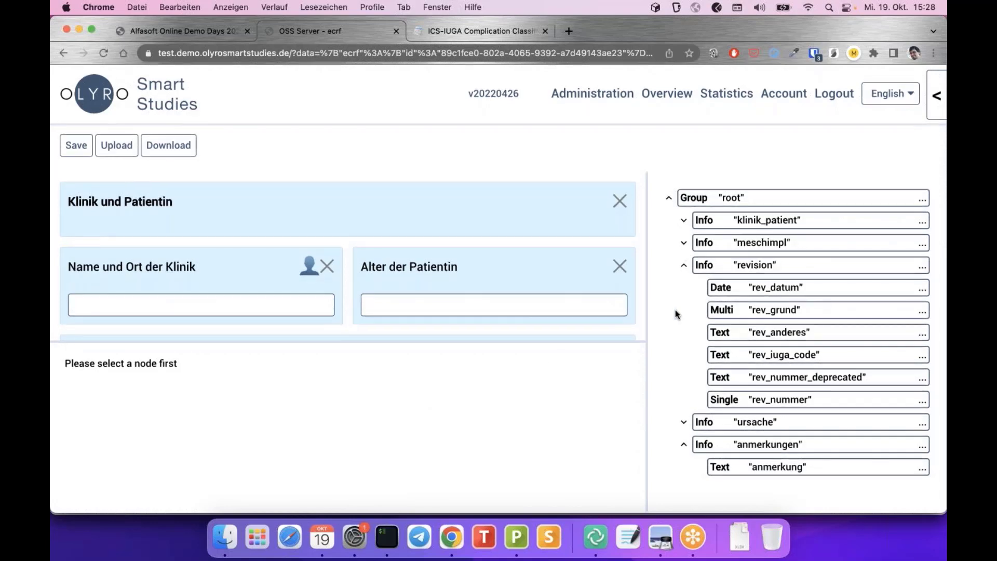
# Select the Group "root" node and tick its Text and Name node properties
pyautogui.click(757, 202)
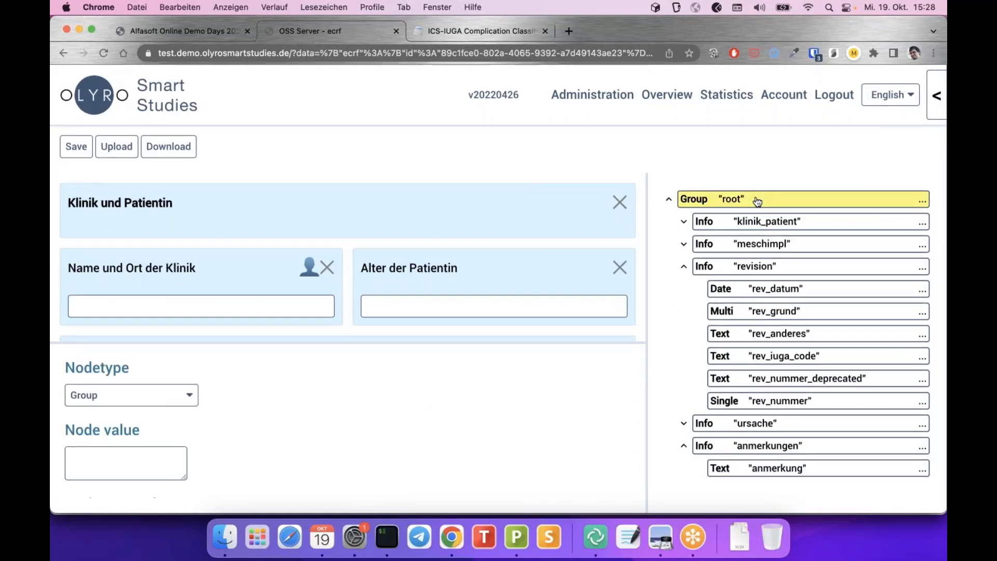
pyautogui.scroll(-10, 272, 409)
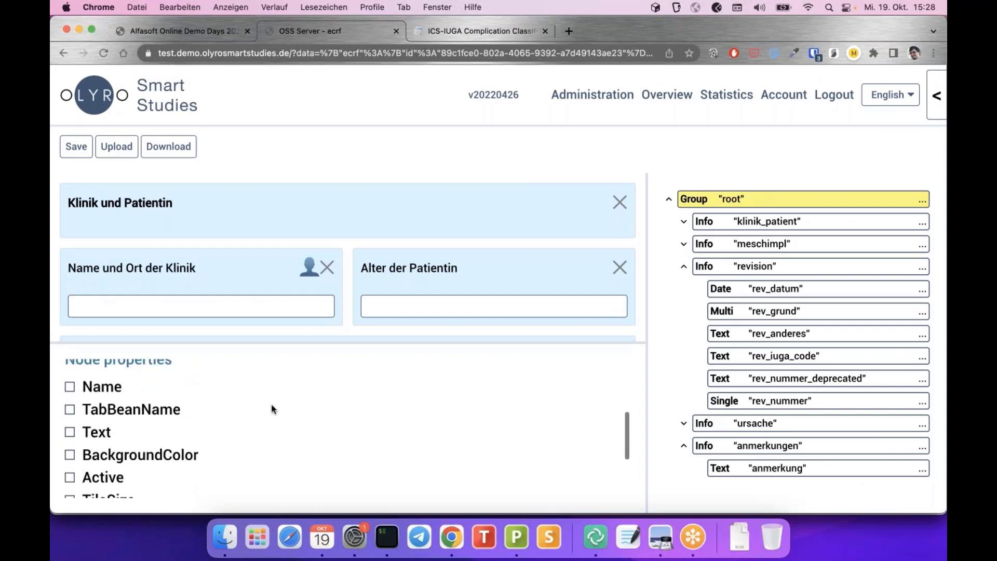
pyautogui.scroll(10, 271, 409)
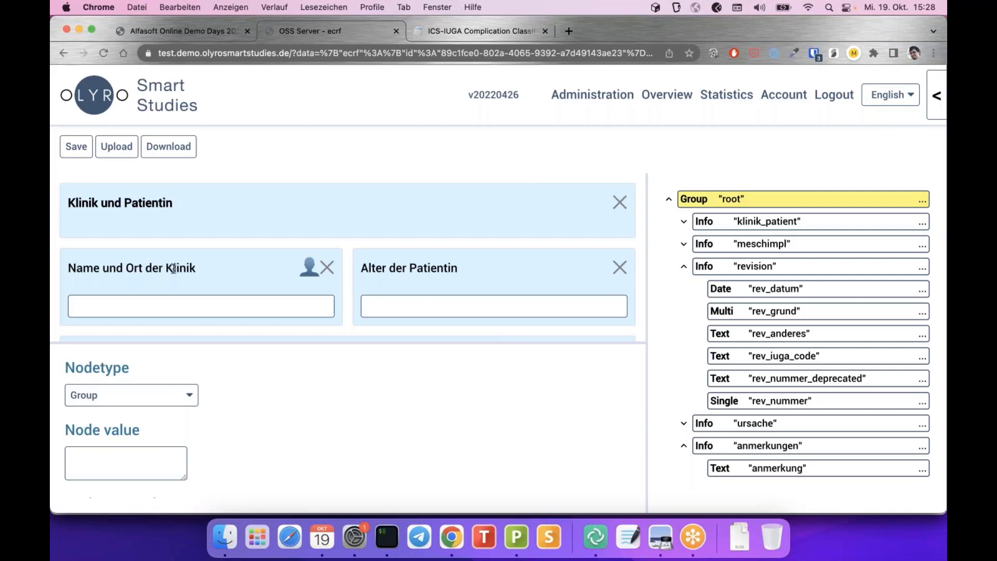
pyautogui.scroll(-3, 284, 408)
pyautogui.click(99, 439)
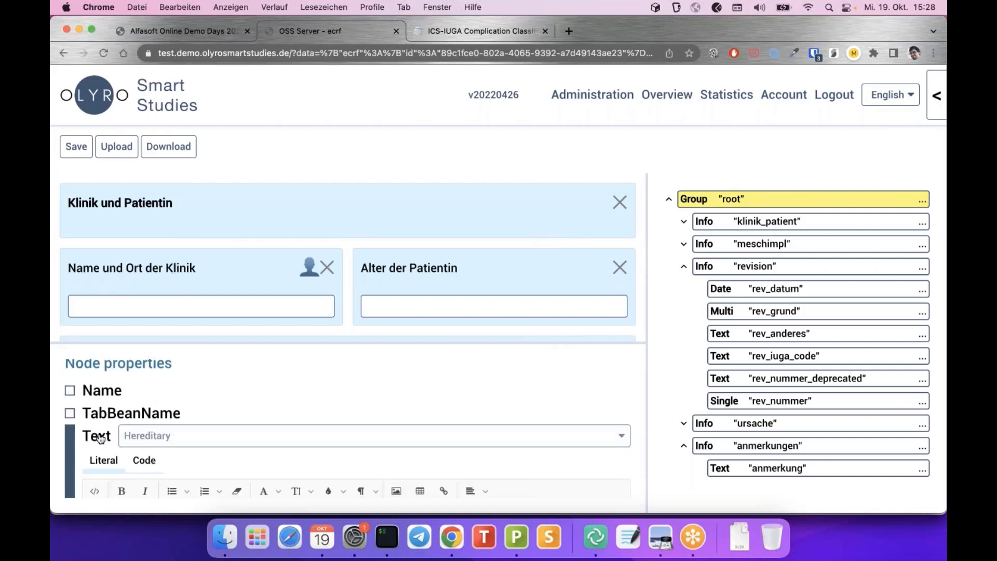
pyautogui.scroll(-4, 98, 438)
pyautogui.scroll(3, 104, 435)
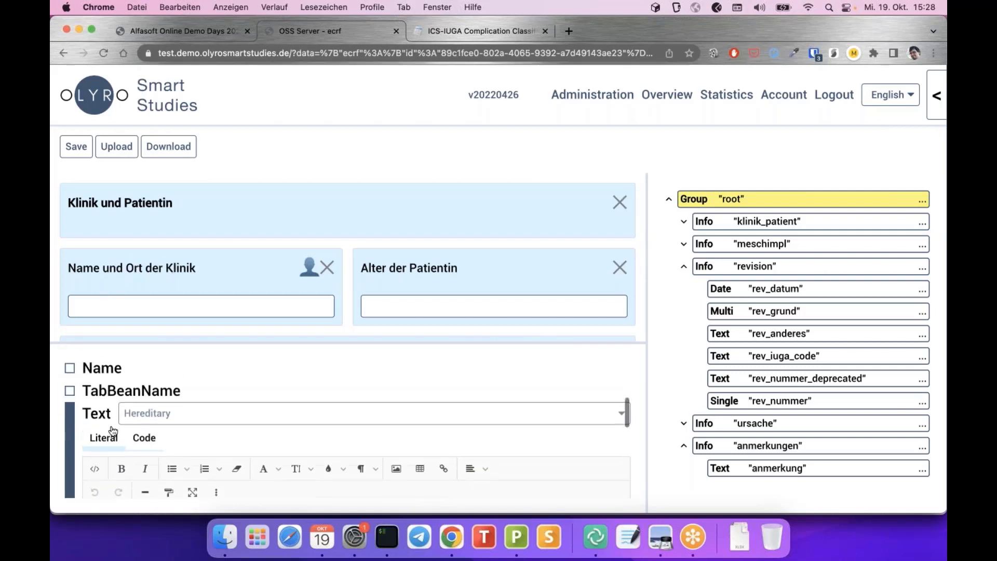
pyautogui.click(109, 368)
pyautogui.scroll(-4, 109, 370)
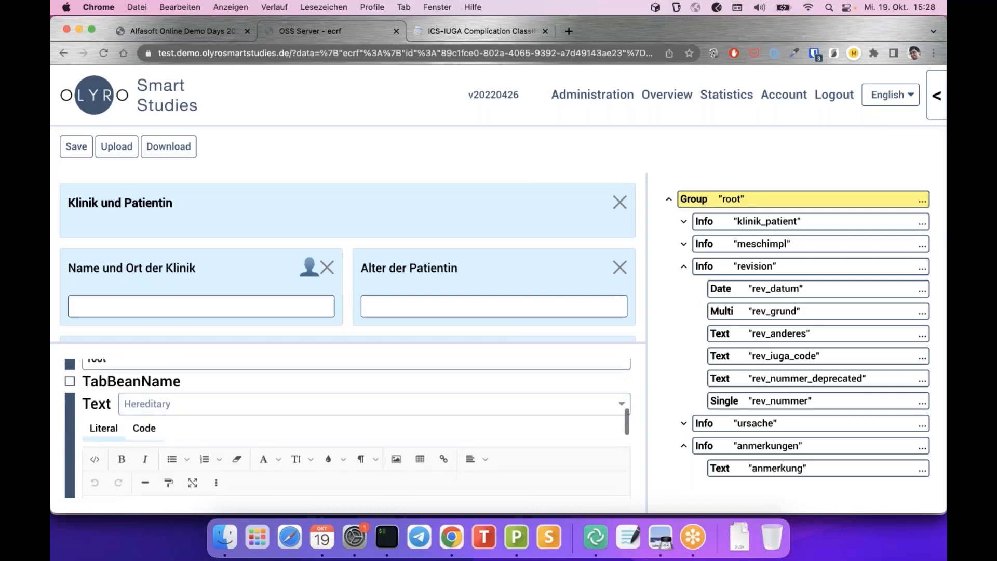
pyautogui.scroll(1, 109, 369)
pyautogui.scroll(5, 180, 384)
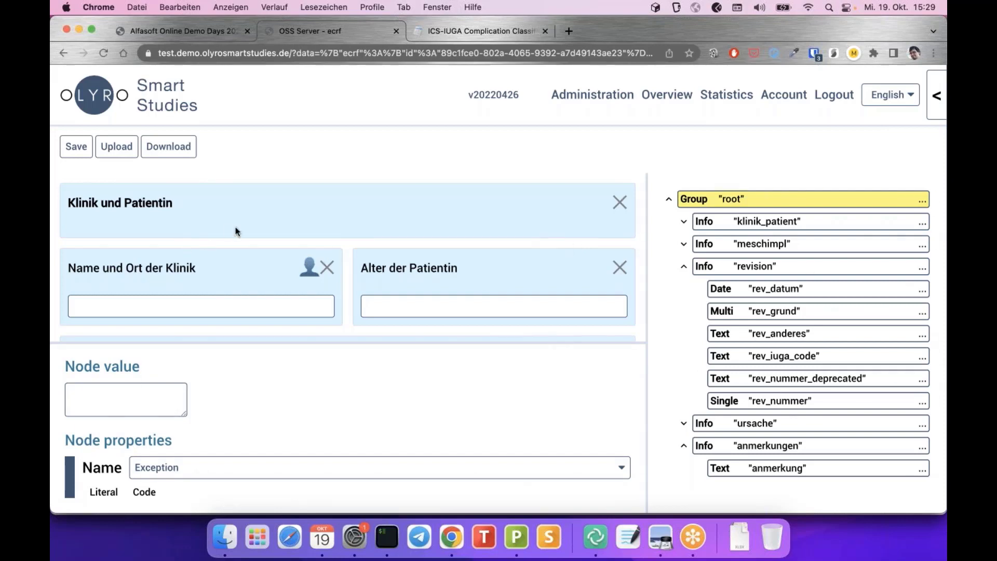
pyautogui.scroll(-4, 330, 216)
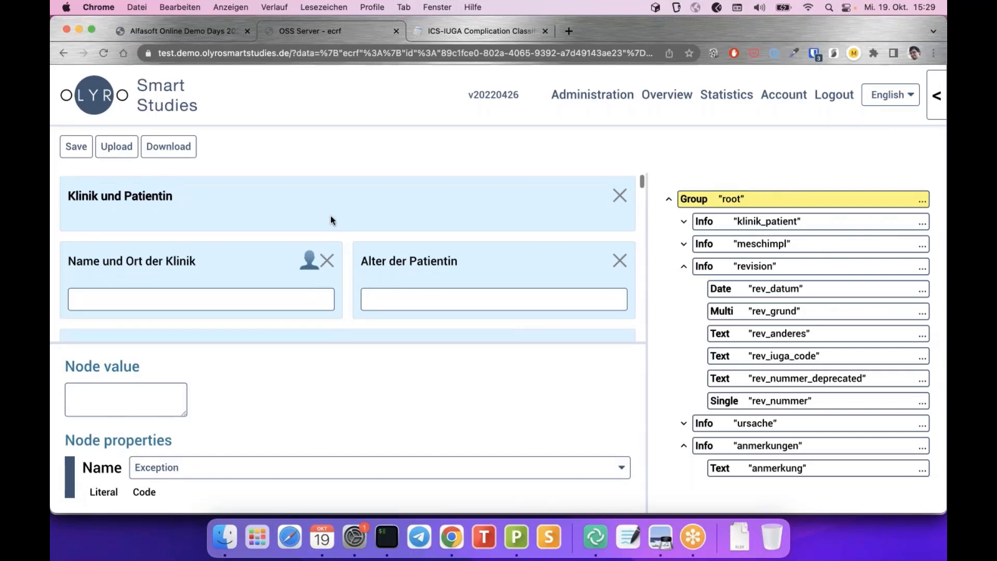
pyautogui.scroll(-6, 330, 216)
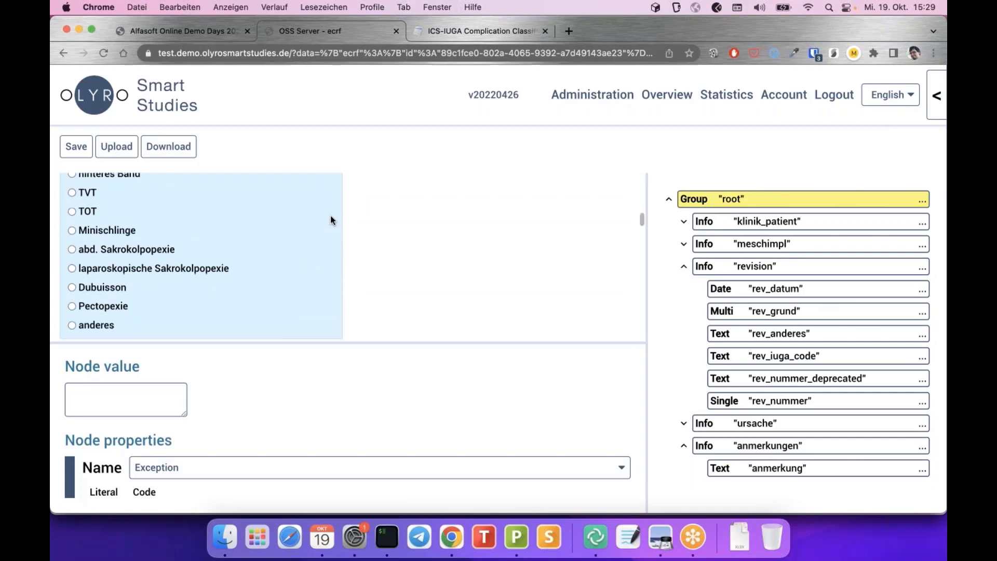
pyautogui.scroll(10, 330, 216)
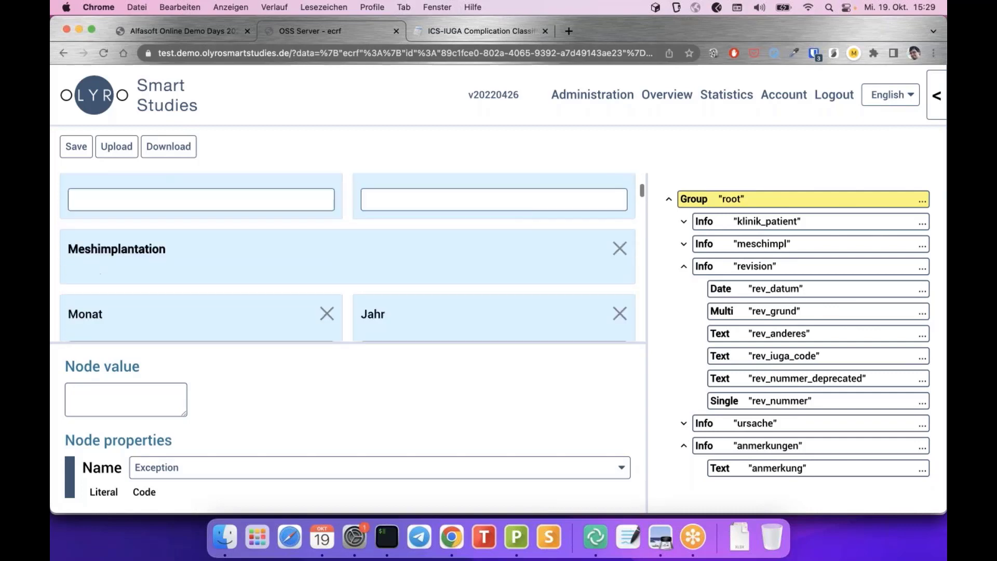
pyautogui.scroll(-4, 305, 397)
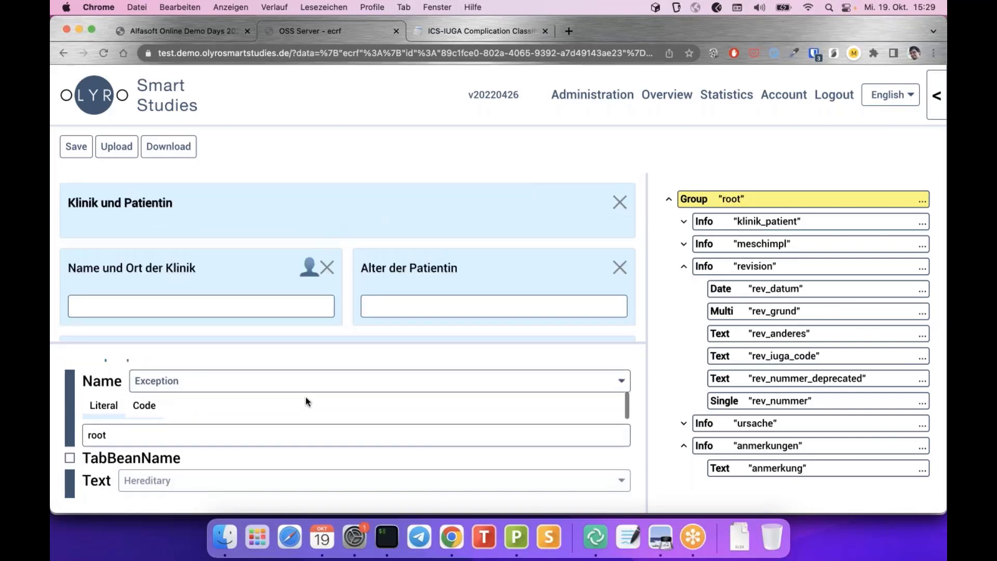
pyautogui.scroll(8, 305, 396)
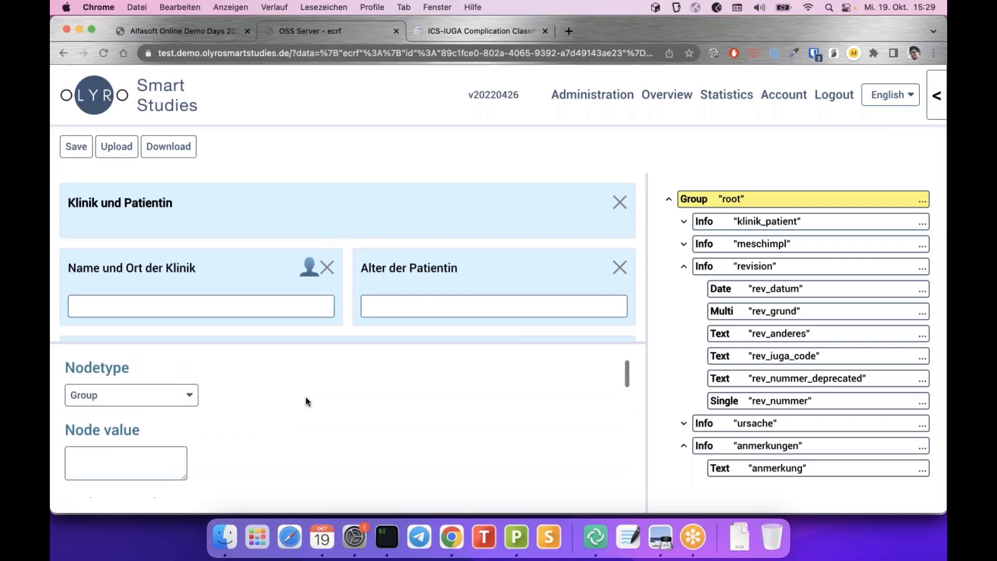
pyautogui.scroll(-3, 287, 232)
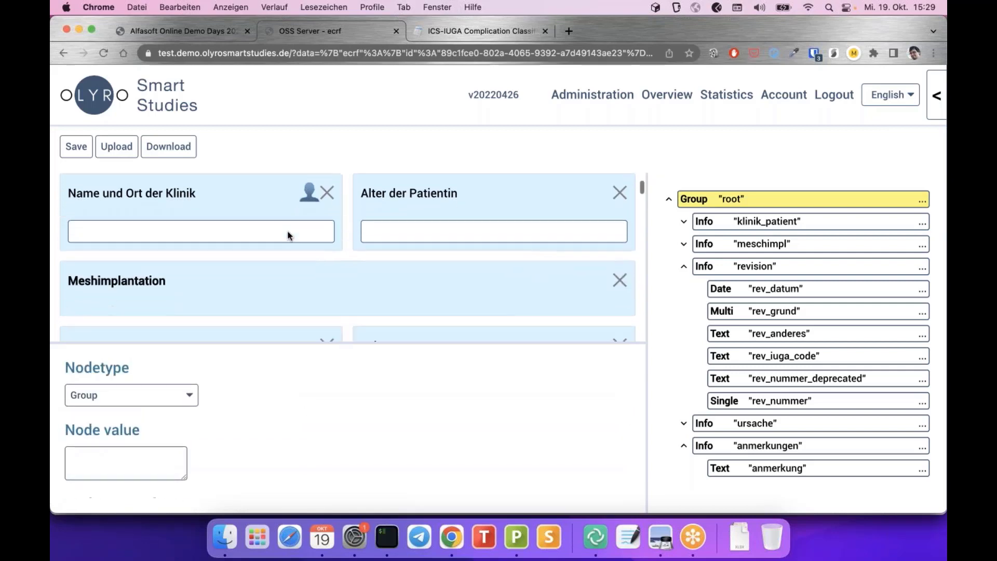
pyautogui.scroll(2, 288, 232)
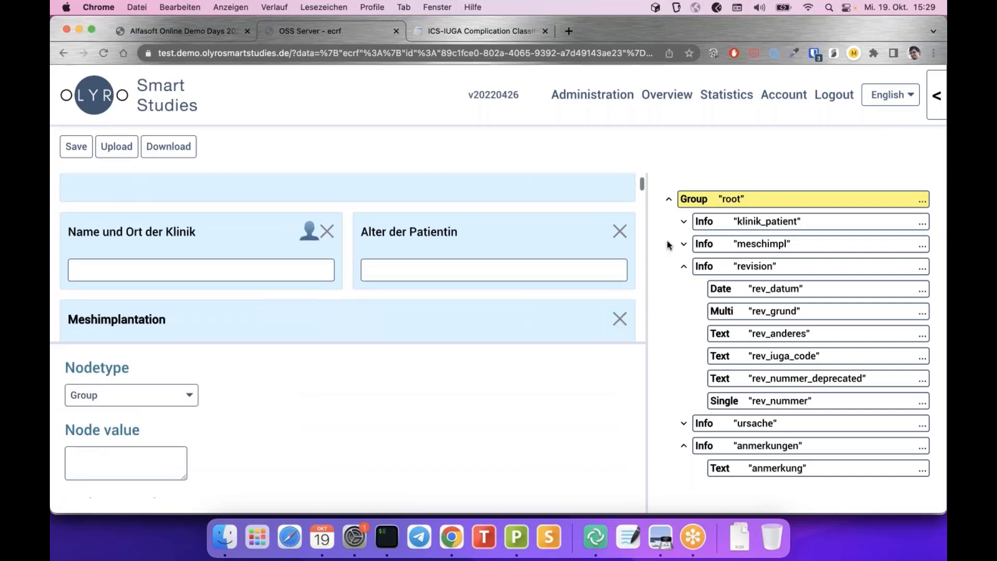
# Append " (test)" after the klinik_patient heading text Klinik und Patientin
pyautogui.click(755, 223)
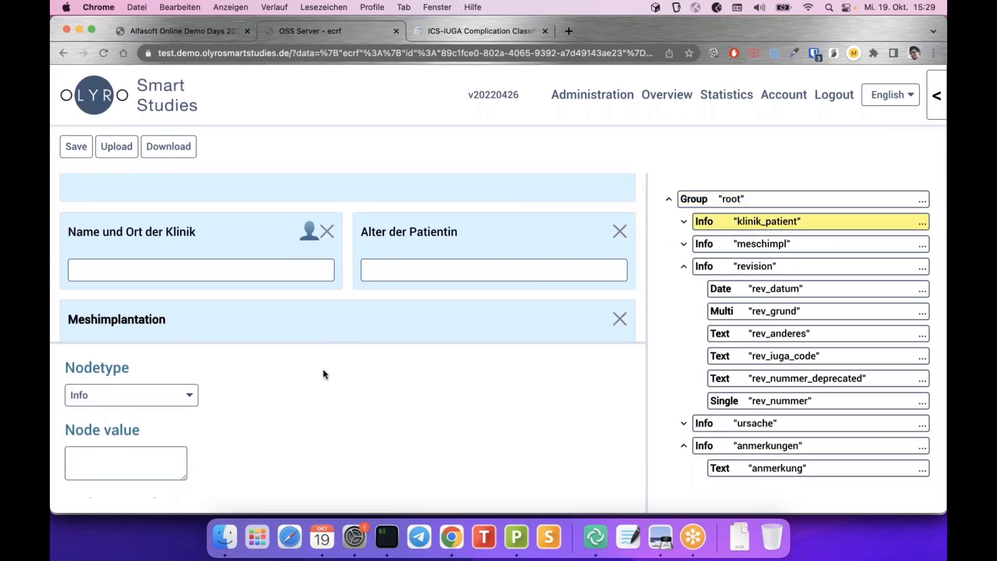
pyautogui.scroll(-2, 156, 383)
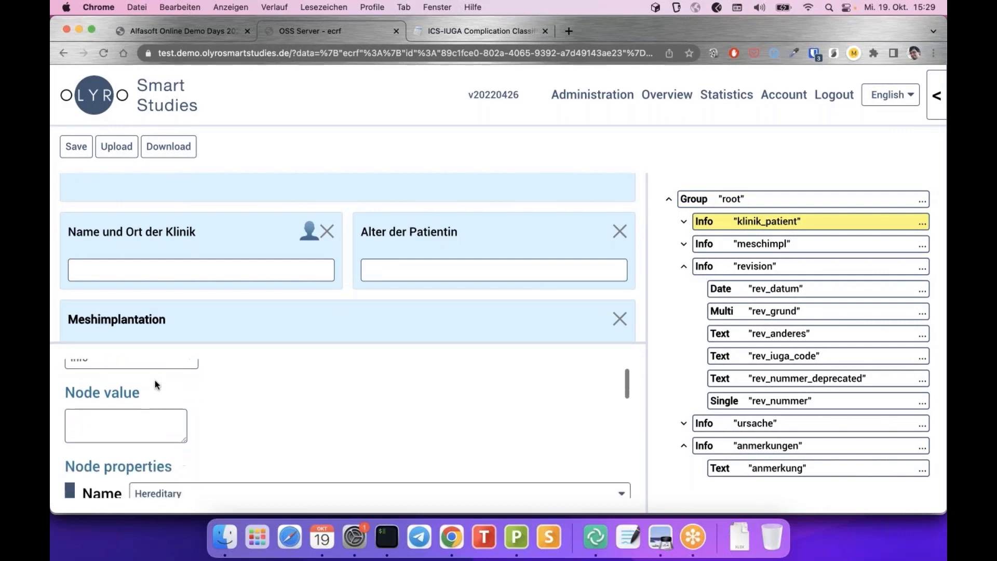
pyautogui.scroll(-10, 154, 380)
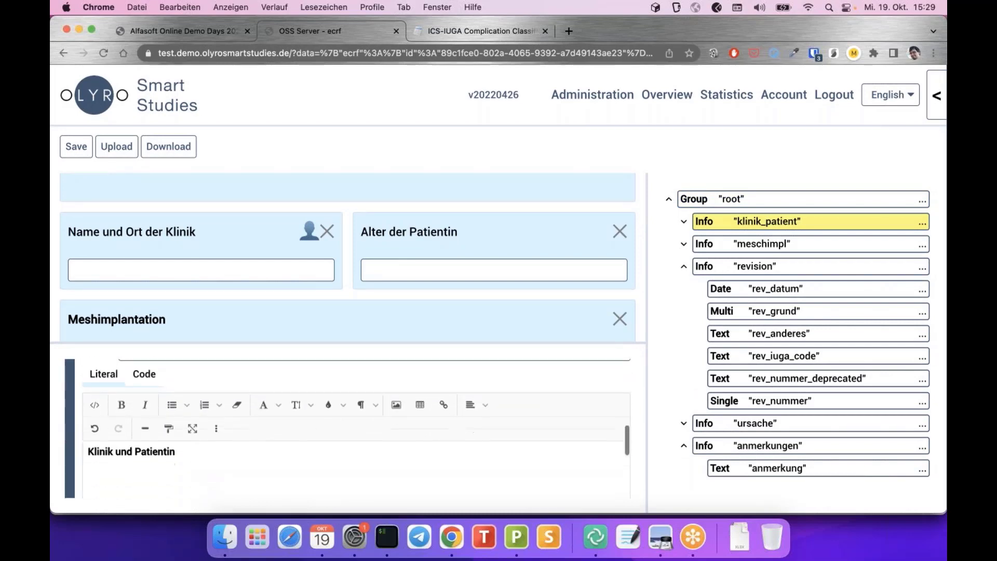
pyautogui.moveTo(87, 430); pyautogui.dragTo(178, 435)
pyautogui.click(184, 427)
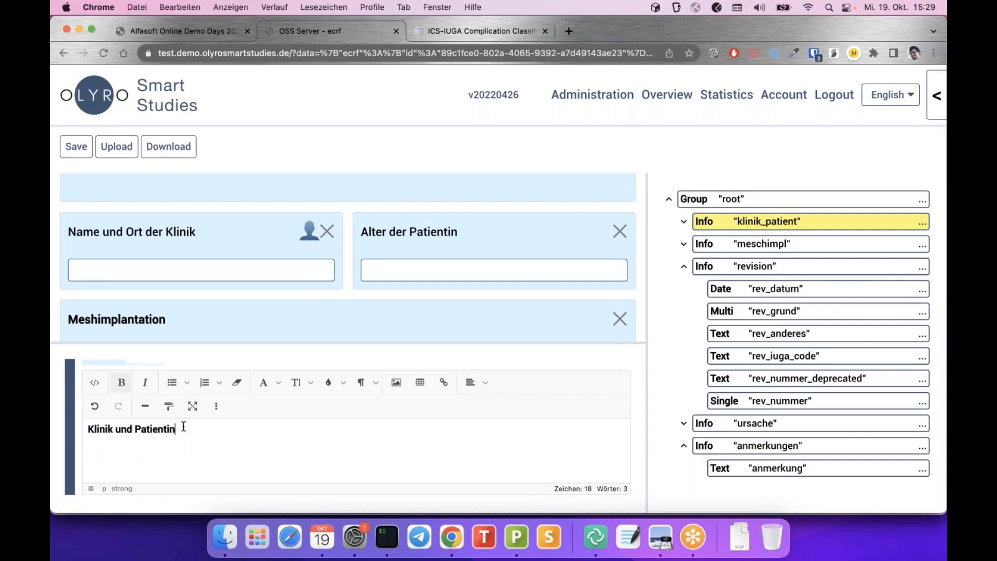
pyautogui.scroll(1, 204, 387)
pyautogui.scroll(-1, 204, 387)
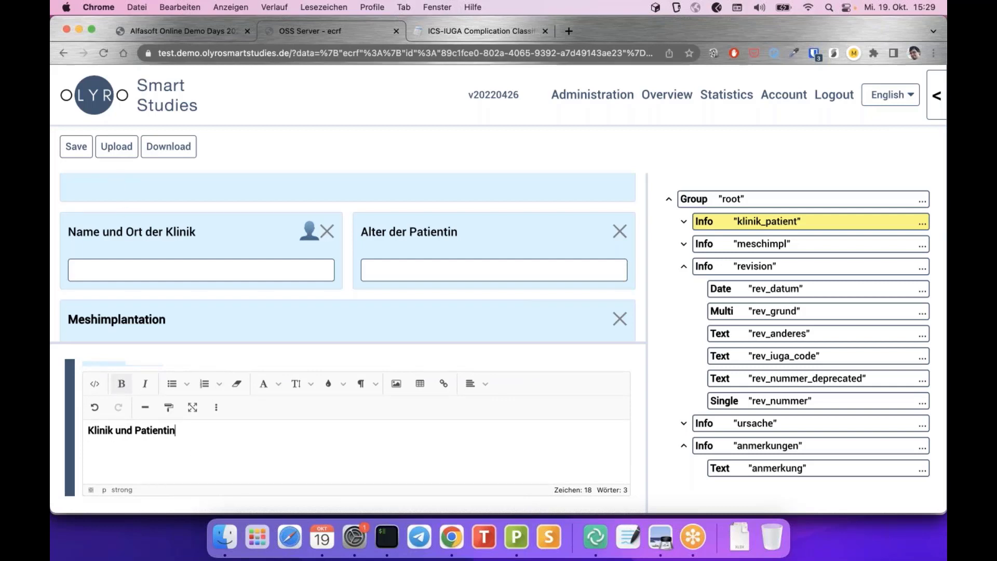
pyautogui.scroll(2, 128, 213)
pyautogui.scroll(-4, 332, 260)
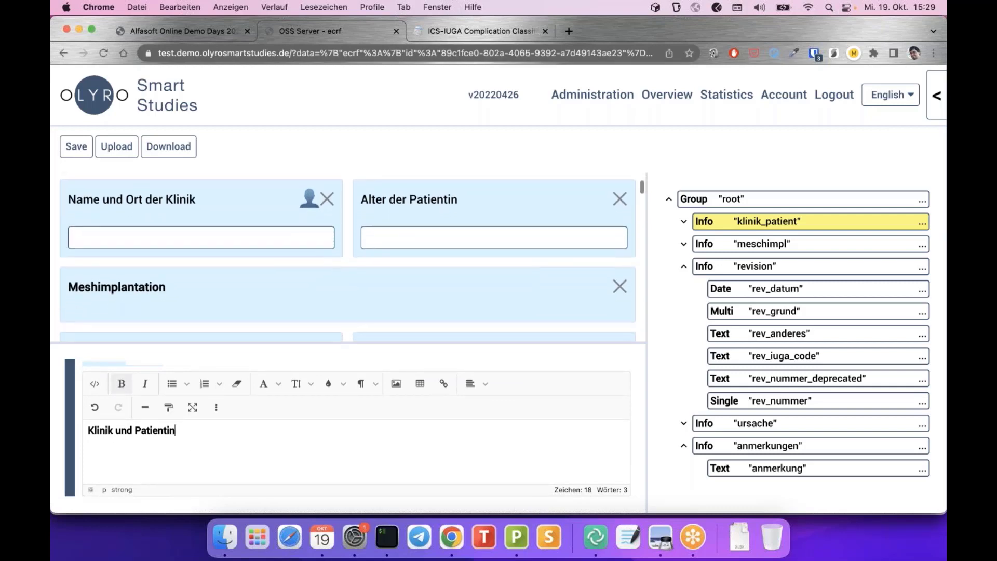
pyautogui.write('(test')
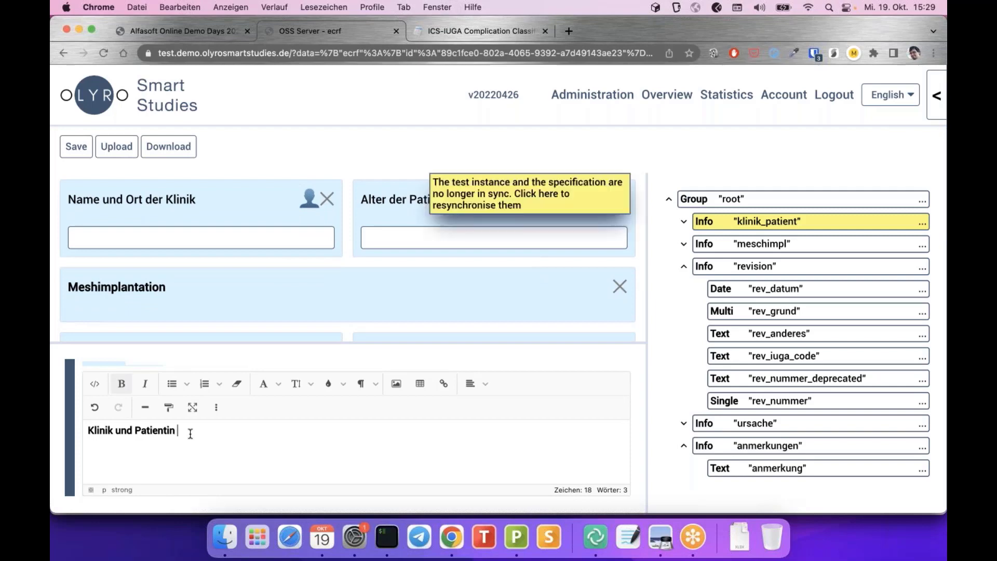
pyautogui.write(')')
# Italicise the added (test) and resync the preview so the heading shows it
pyautogui.moveTo(177, 430); pyautogui.dragTo(221, 427)
pyautogui.click(145, 389)
pyautogui.click(329, 430)
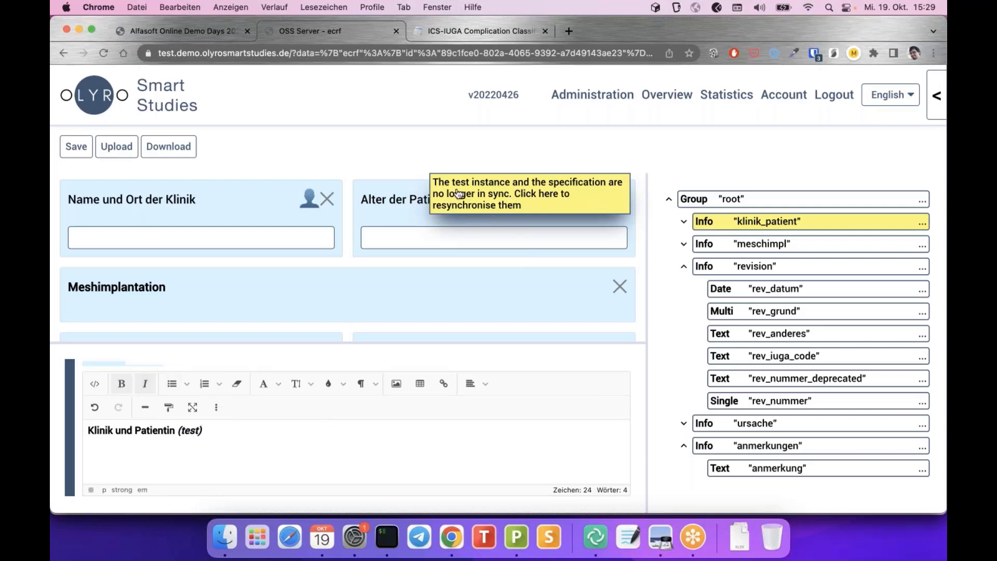
pyautogui.click(515, 201)
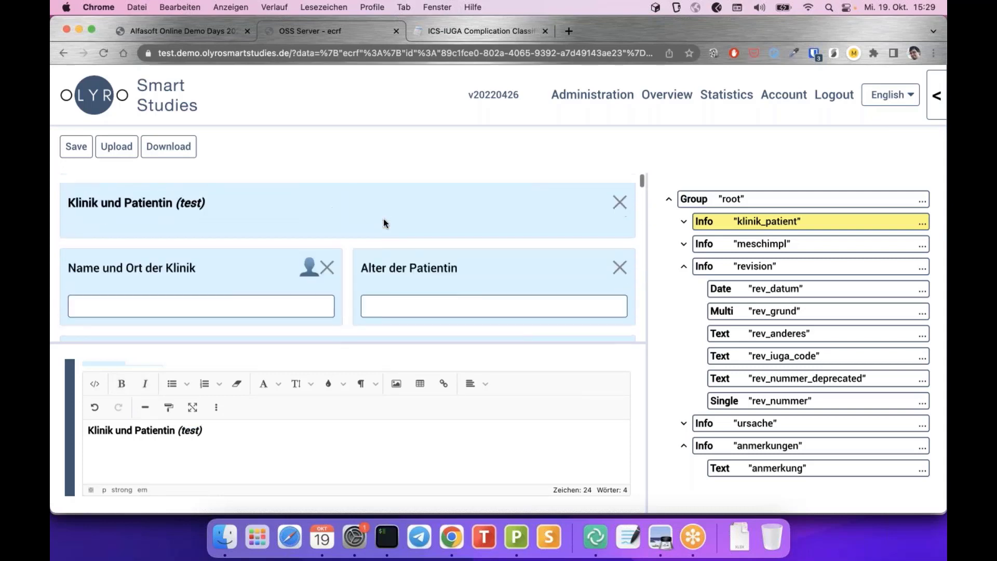
pyautogui.moveTo(174, 203); pyautogui.dragTo(218, 205)
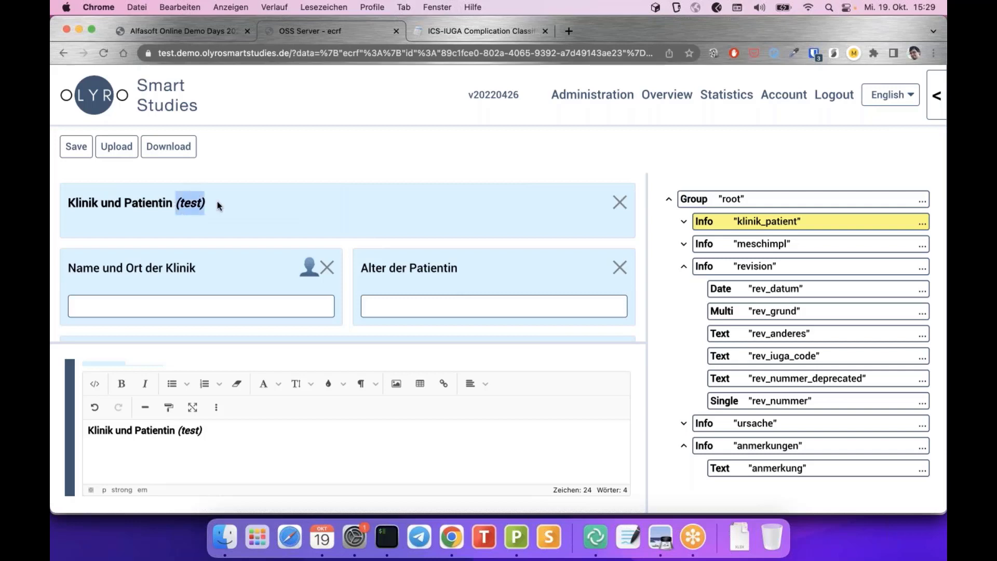
pyautogui.click(218, 205)
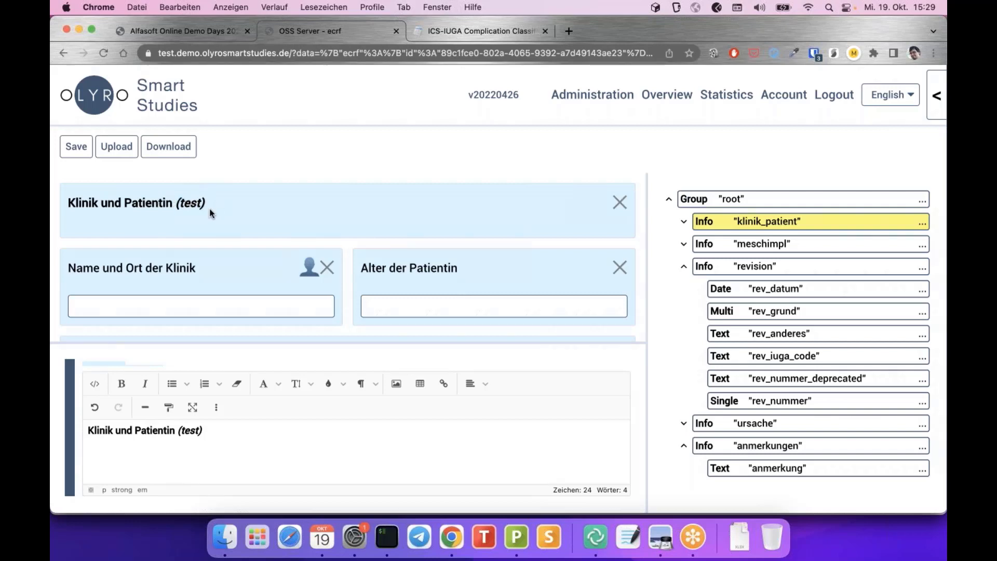
pyautogui.scroll(-4, 267, 429)
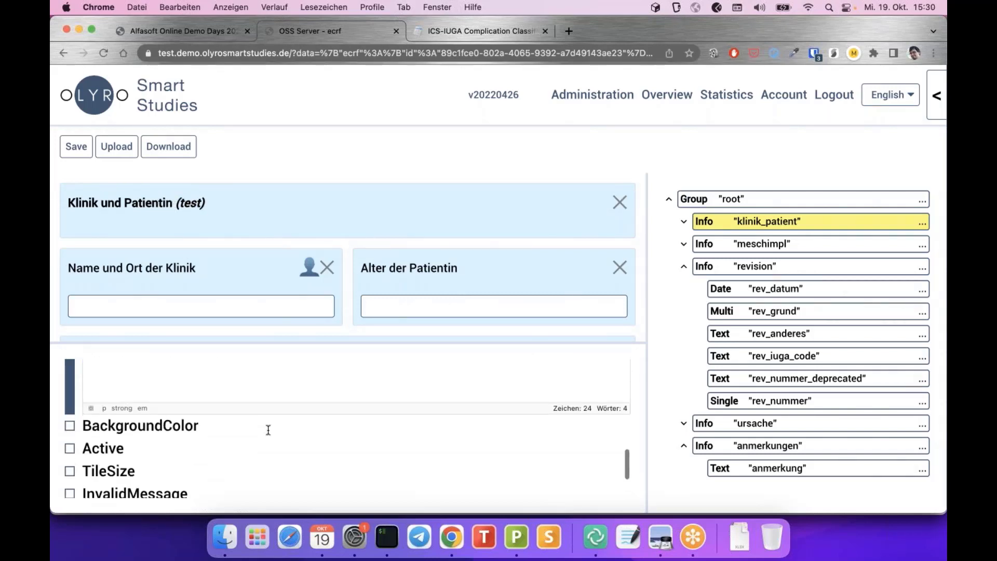
pyautogui.scroll(-3, 267, 434)
pyautogui.scroll(-3, 318, 225)
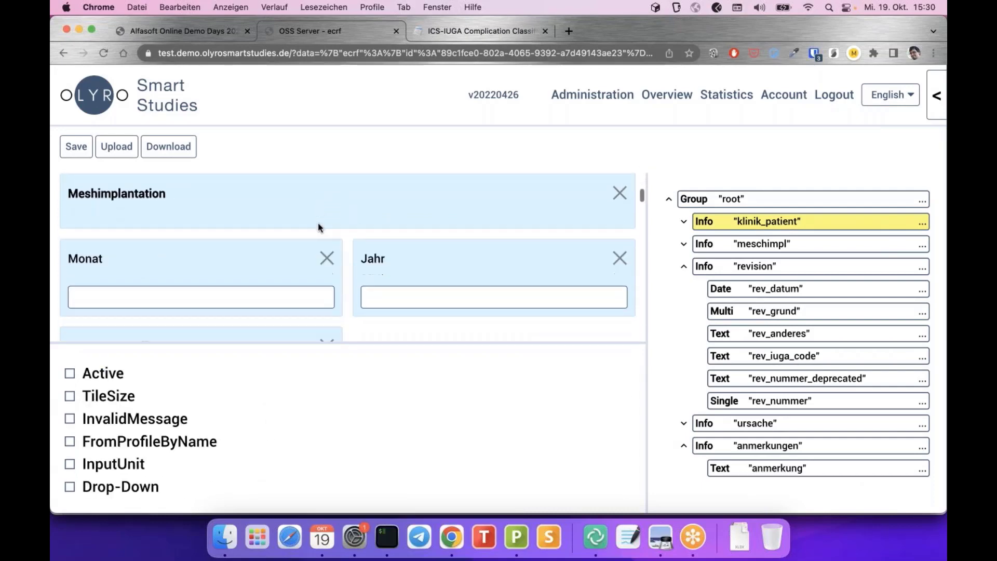
pyautogui.scroll(2, 438, 214)
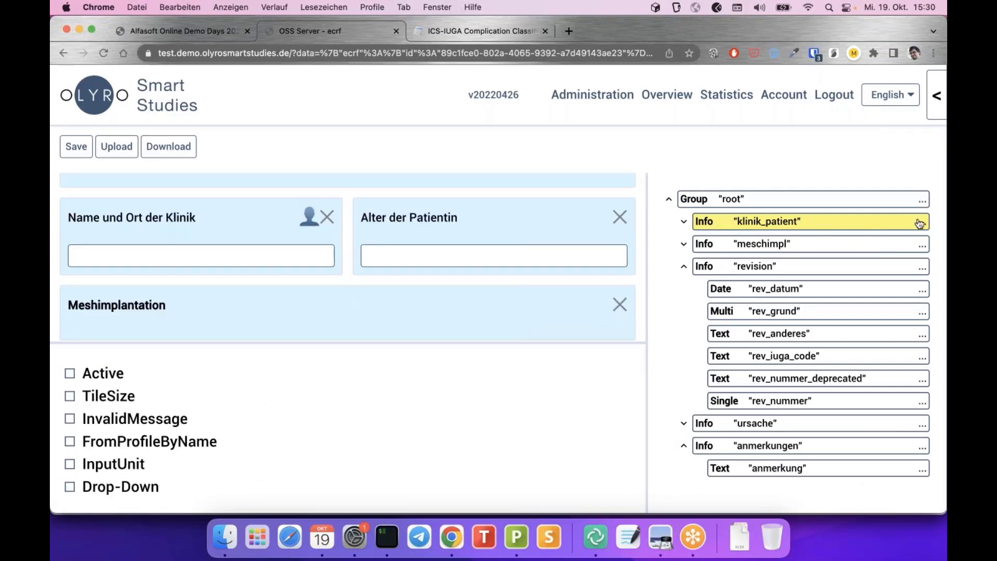
pyautogui.click(923, 203)
pyautogui.scroll(2, 400, 283)
pyautogui.scroll(-5, 398, 279)
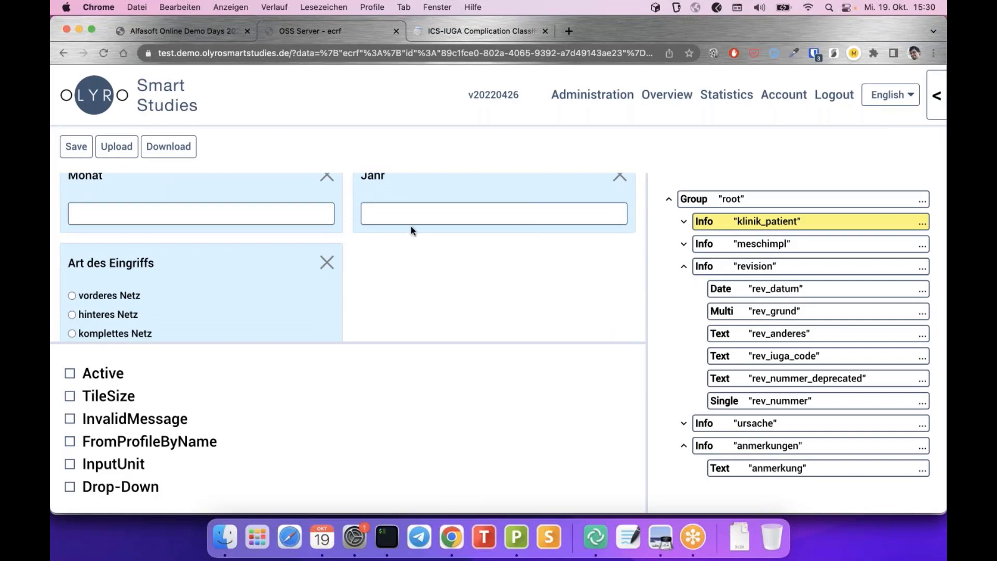
pyautogui.scroll(4, 410, 226)
pyautogui.scroll(3, 389, 239)
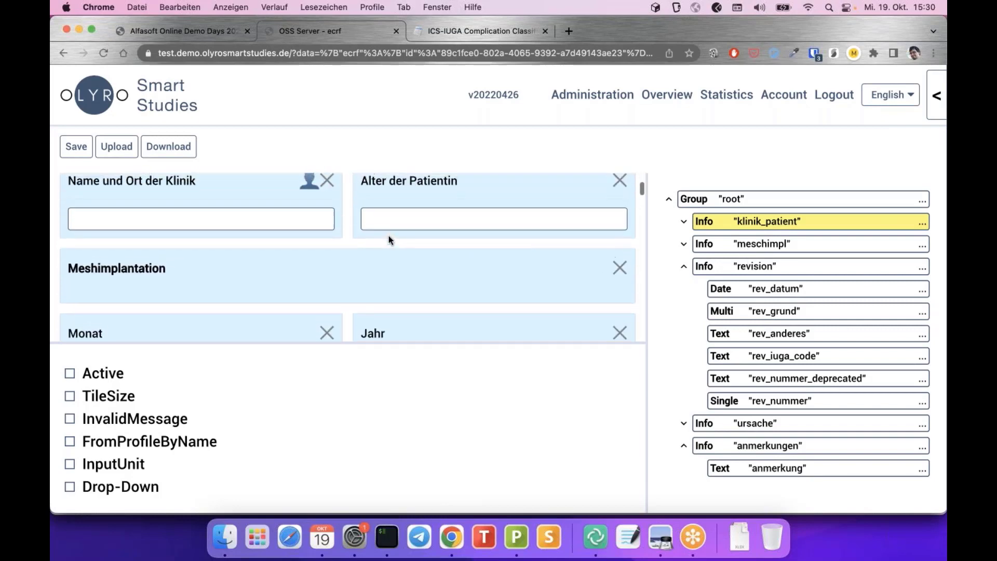
pyautogui.scroll(-3, 390, 239)
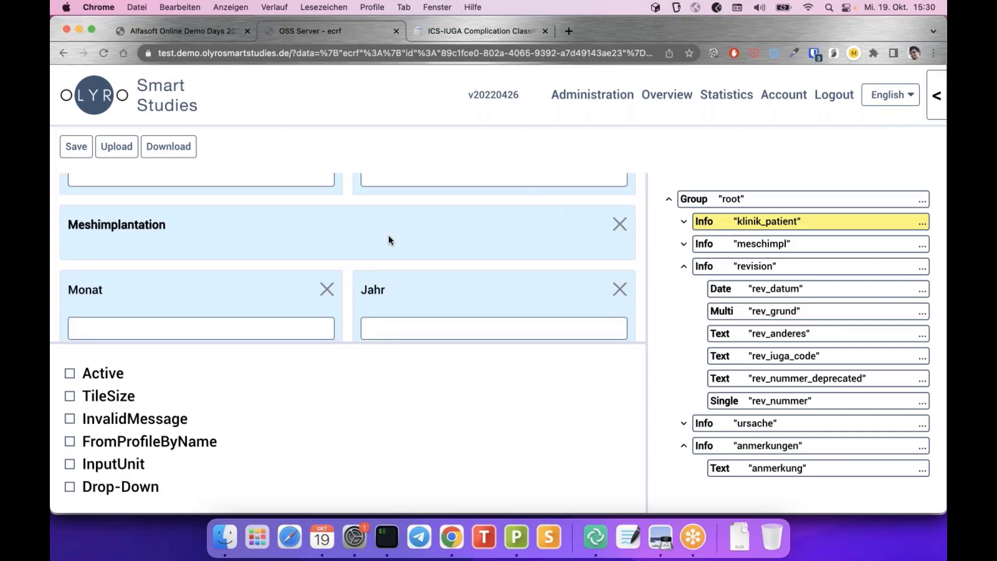
pyautogui.scroll(3, 388, 240)
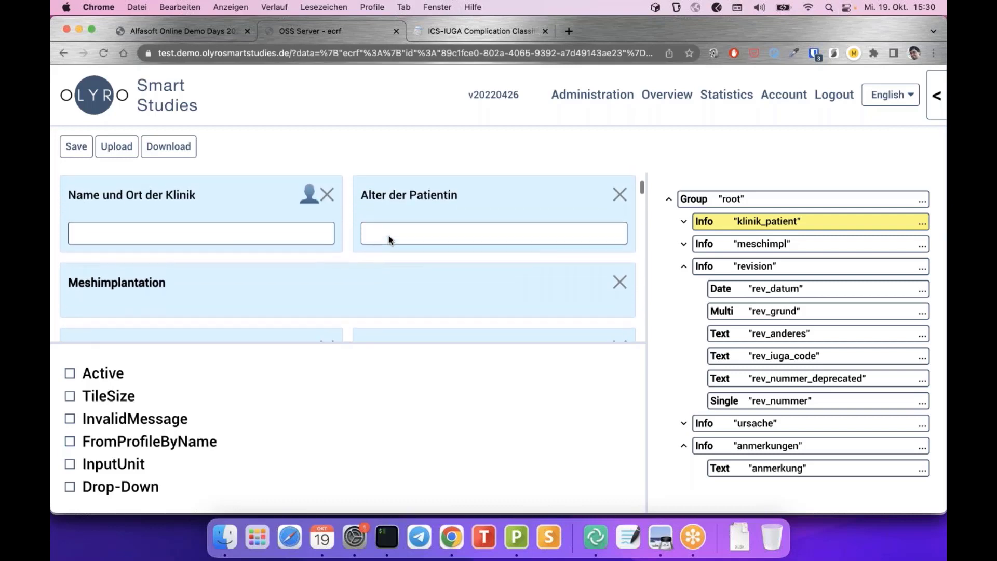
pyautogui.scroll(-3, 388, 240)
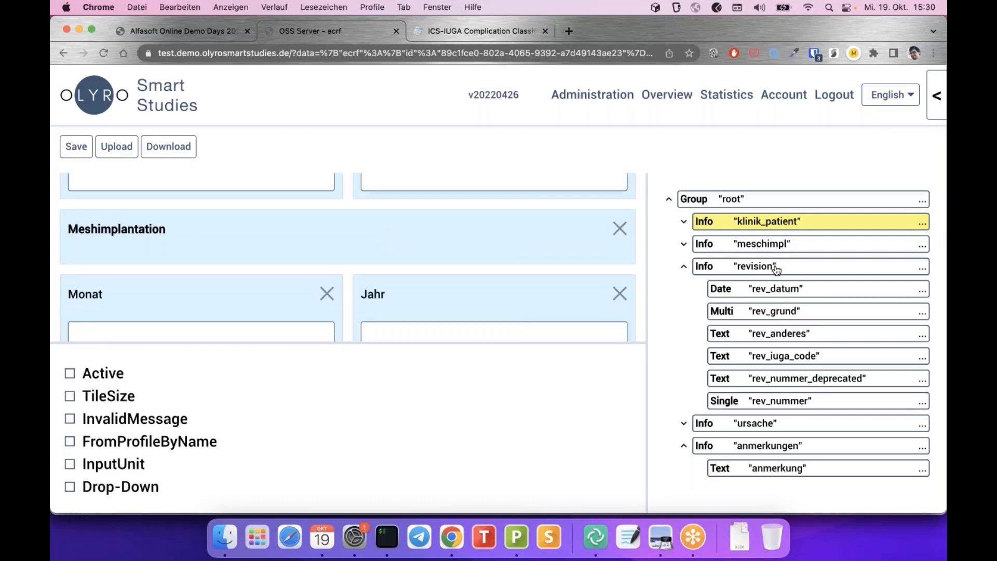
pyautogui.scroll(1, 481, 238)
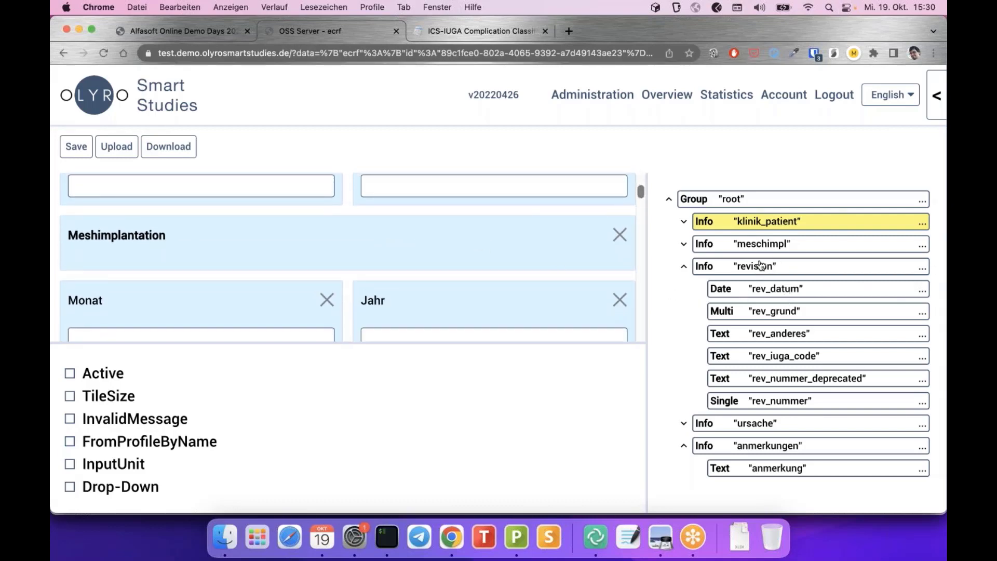
# Select the meschimpl info node and expand it in the tree
pyautogui.click(761, 245)
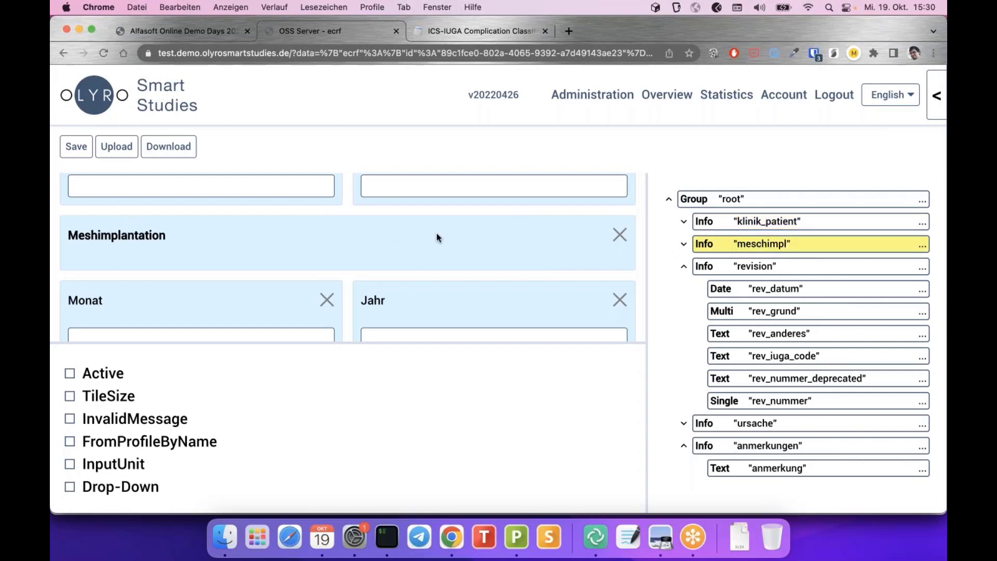
pyautogui.scroll(-1, 436, 234)
pyautogui.scroll(-4, 192, 265)
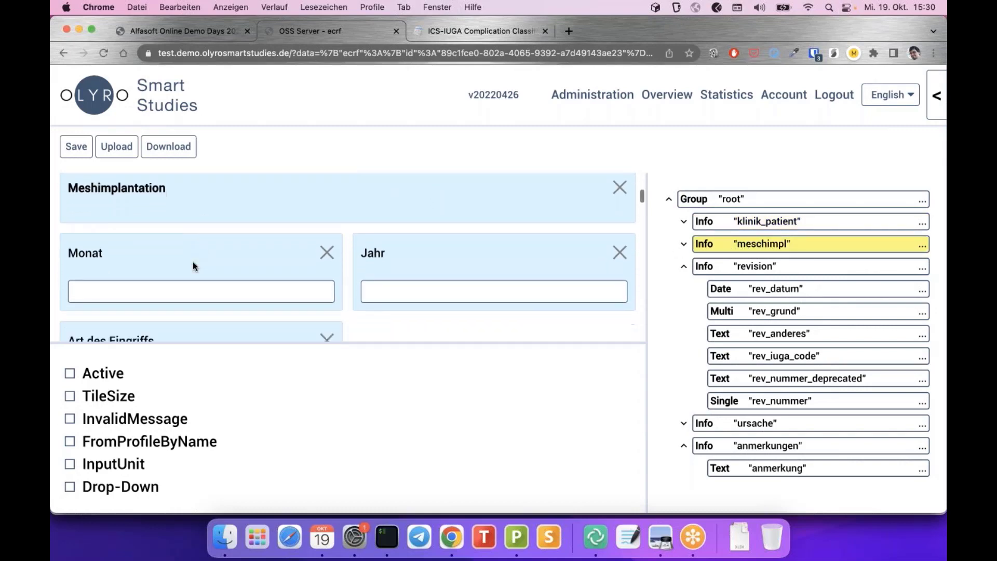
pyautogui.scroll(-10, 192, 265)
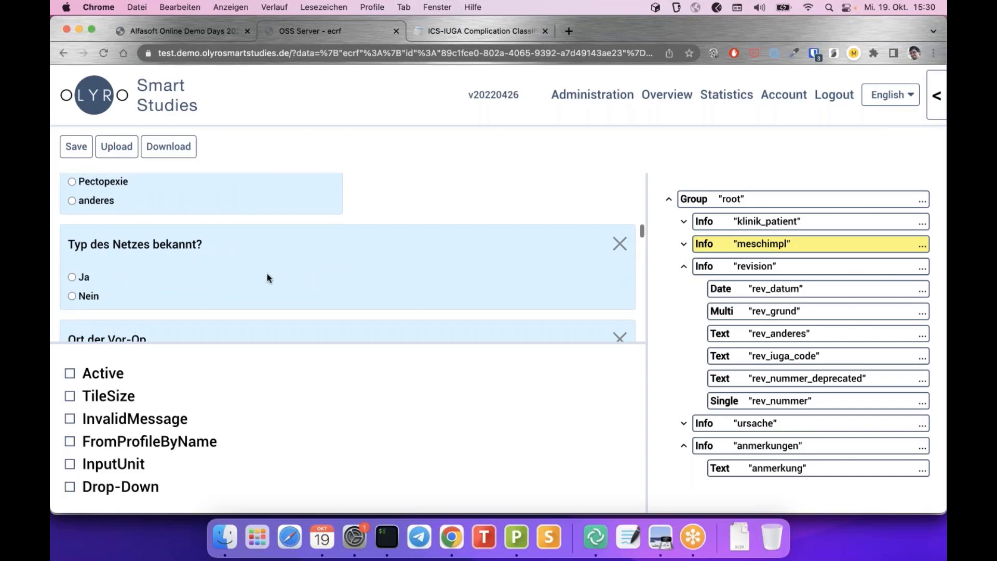
pyautogui.scroll(10, 267, 278)
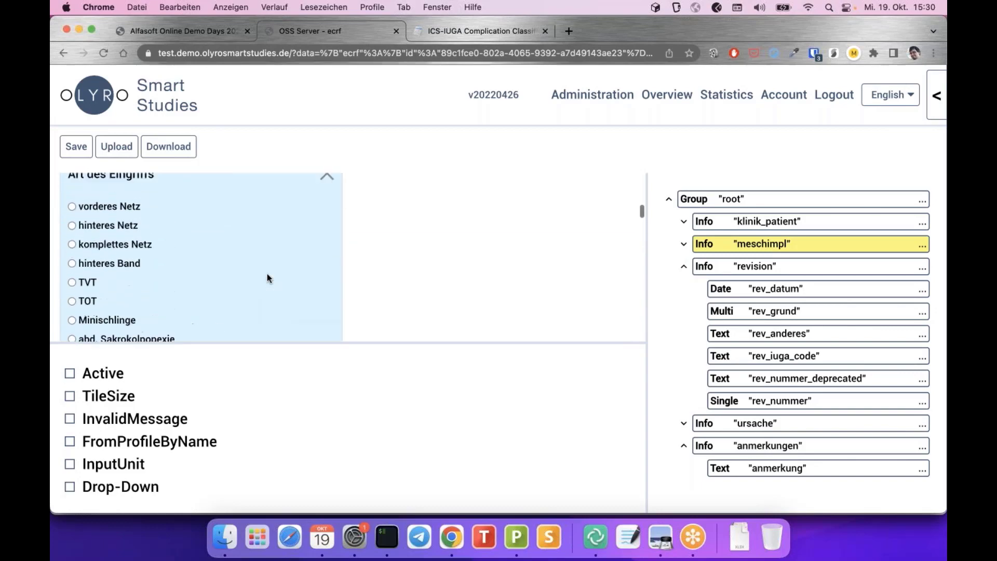
pyautogui.scroll(3, 267, 278)
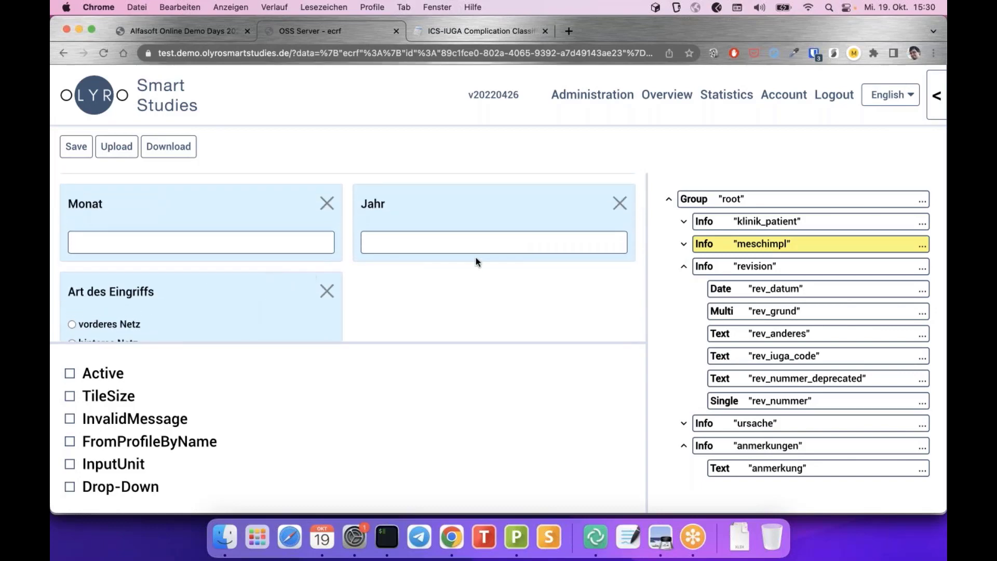
pyautogui.click(684, 246)
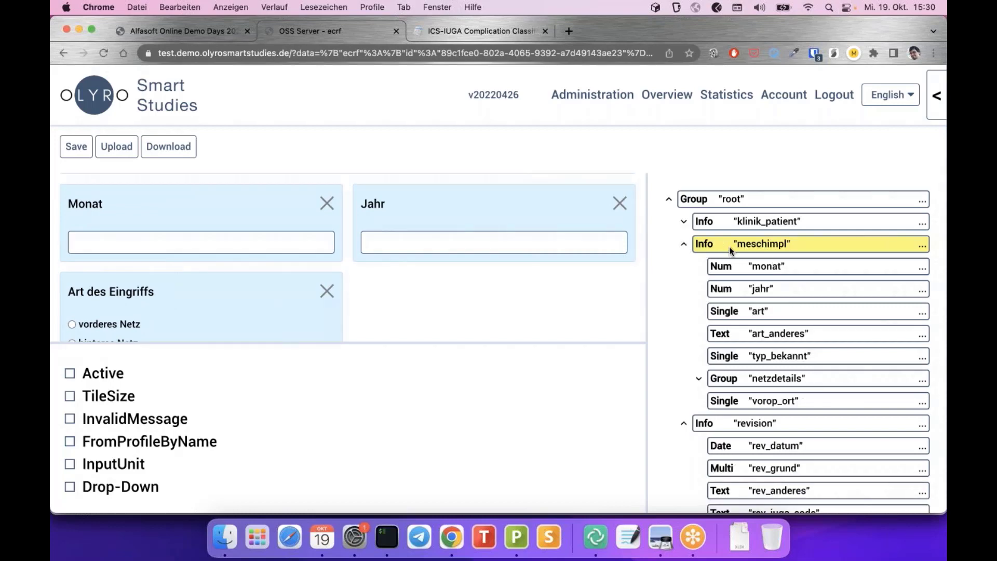
pyautogui.scroll(3, 279, 463)
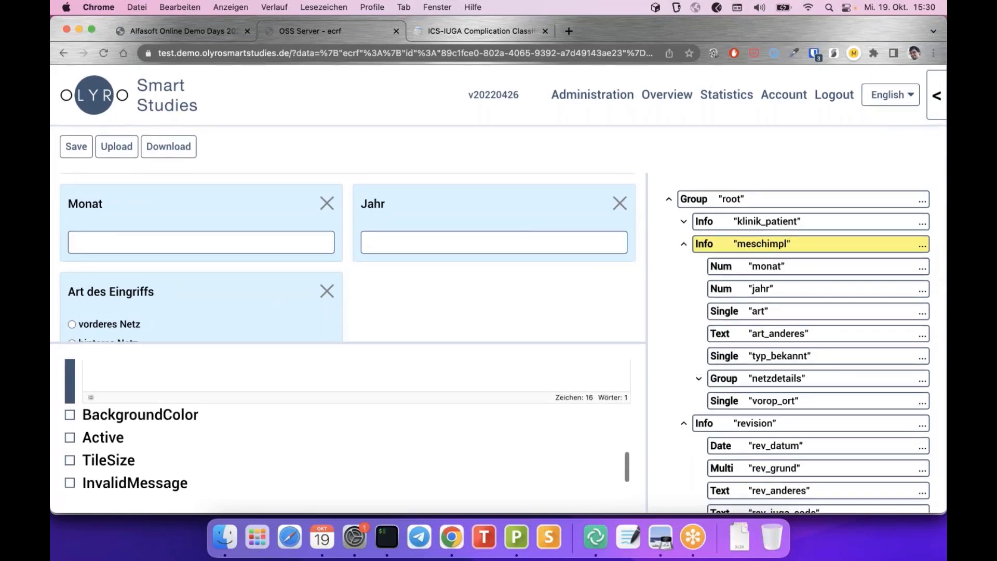
# Give meschimpl a custom green background colour, RGB 97, 234, 120
pyautogui.click(117, 418)
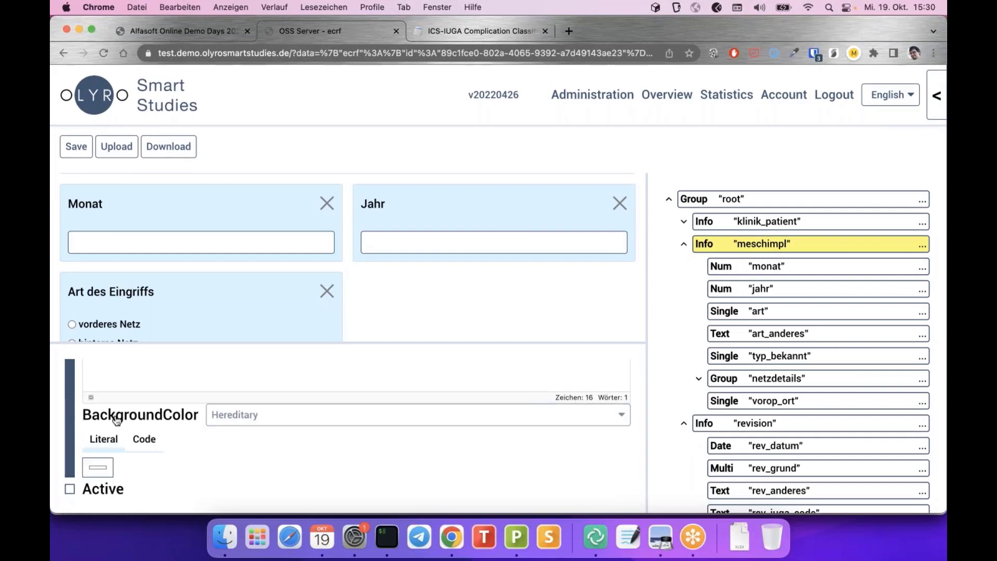
pyautogui.click(105, 468)
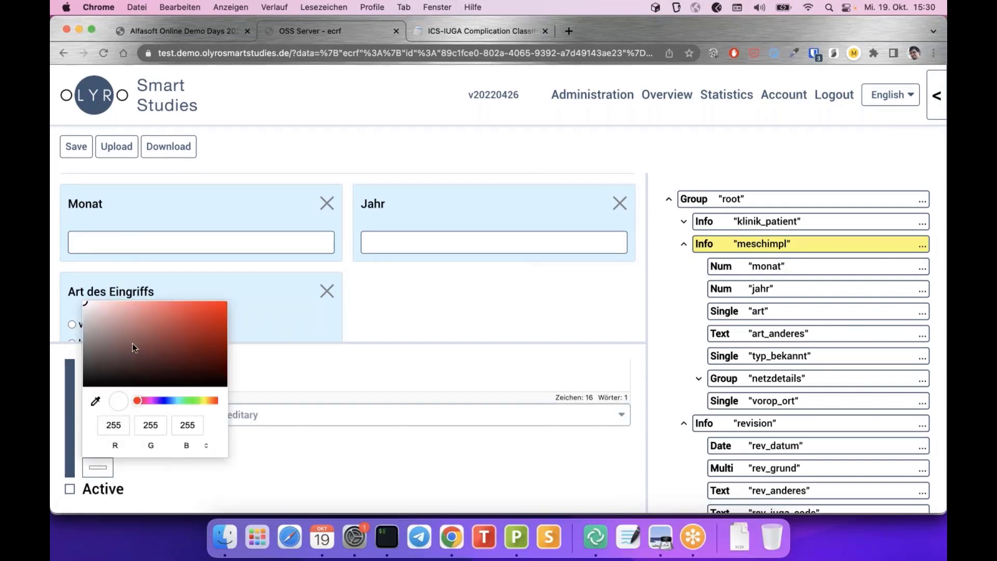
pyautogui.click(189, 400)
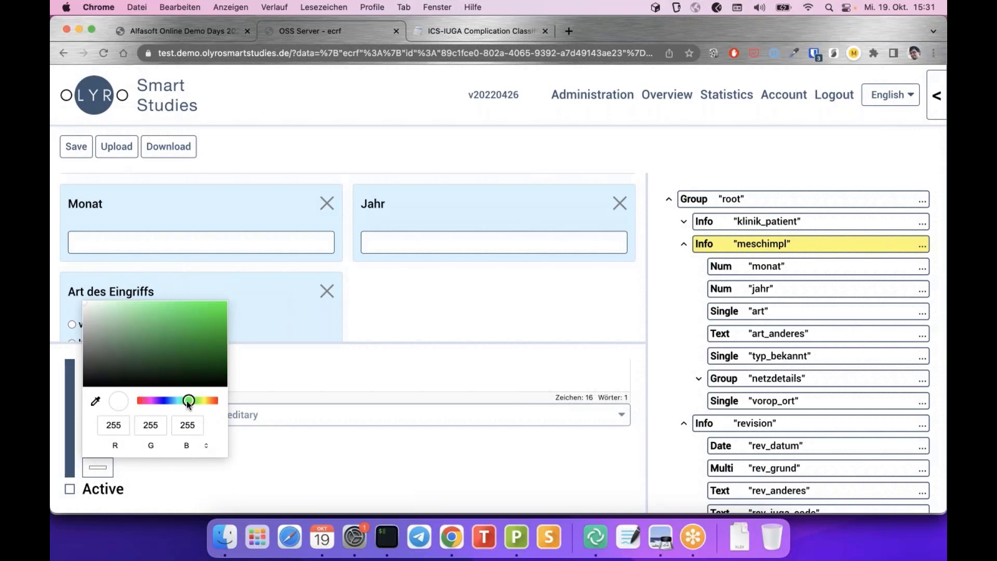
pyautogui.moveTo(182, 308); pyautogui.dragTo(168, 309)
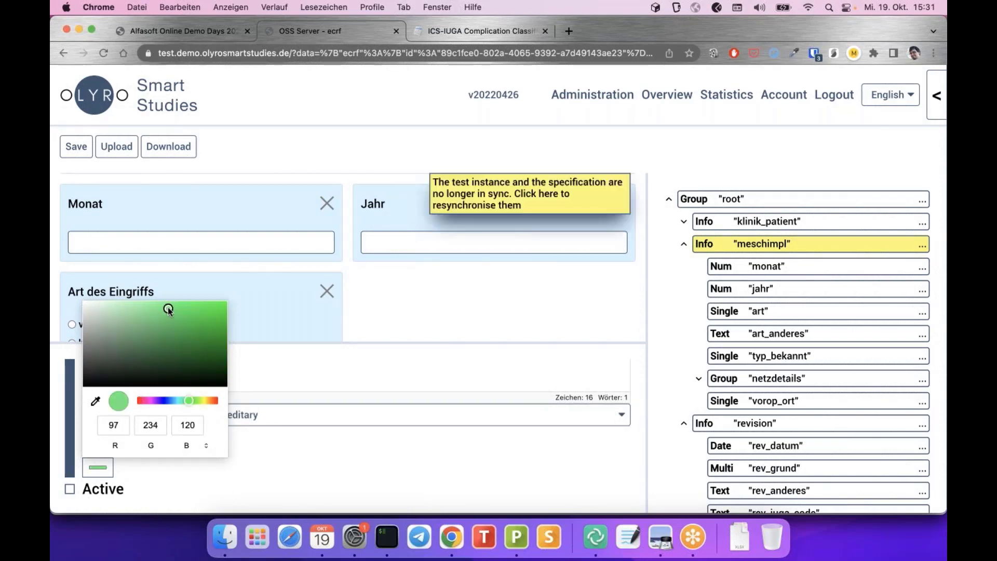
pyautogui.click(240, 463)
pyautogui.scroll(-3, 266, 322)
pyautogui.scroll(-5, 266, 322)
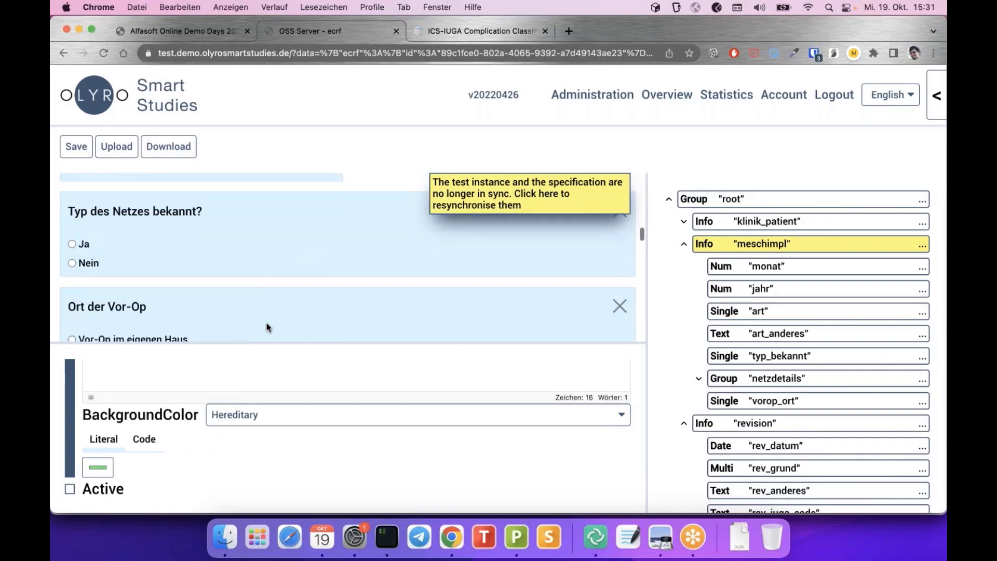
pyautogui.click(495, 188)
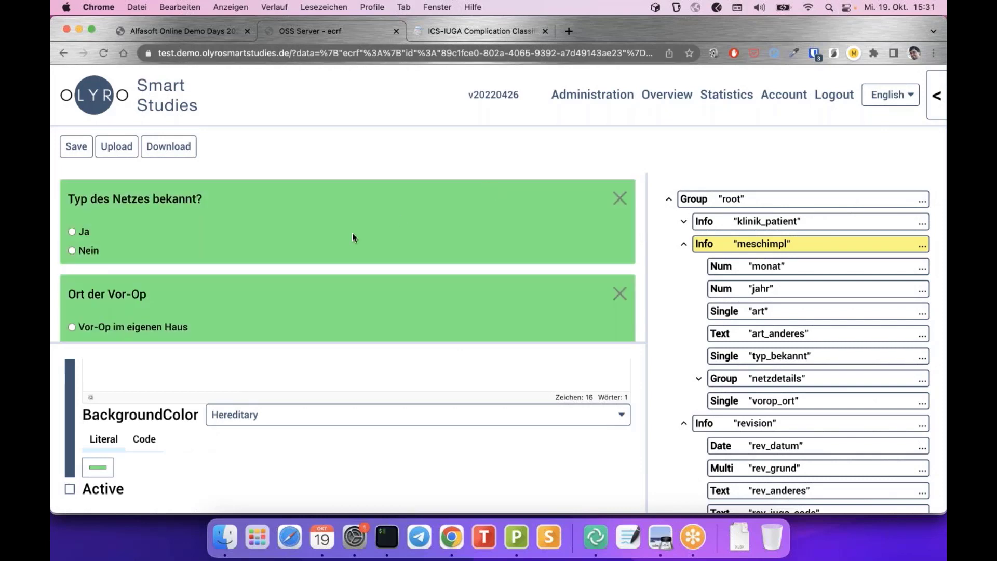
pyautogui.scroll(10, 352, 233)
pyautogui.scroll(5, 352, 233)
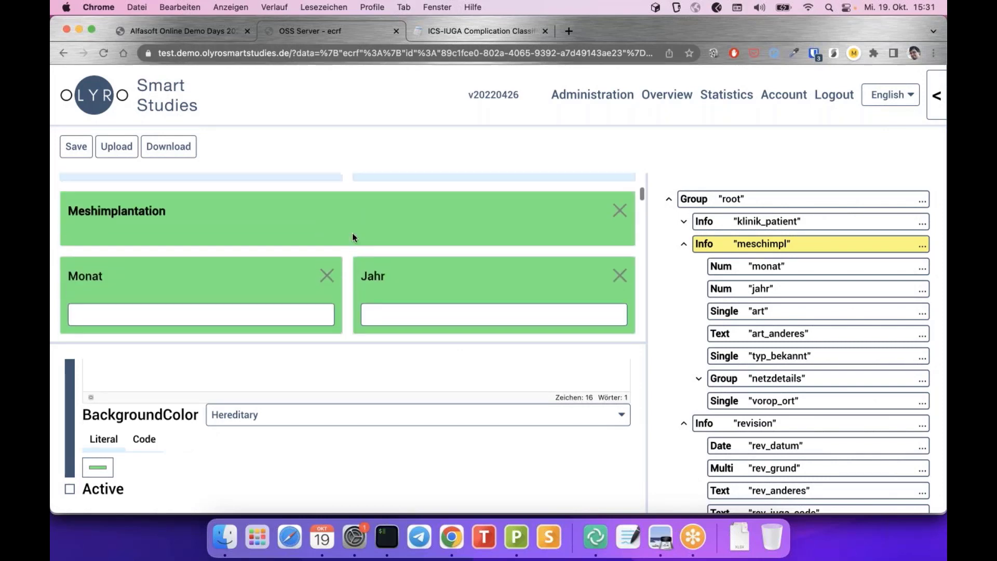
pyautogui.scroll(-10, 282, 312)
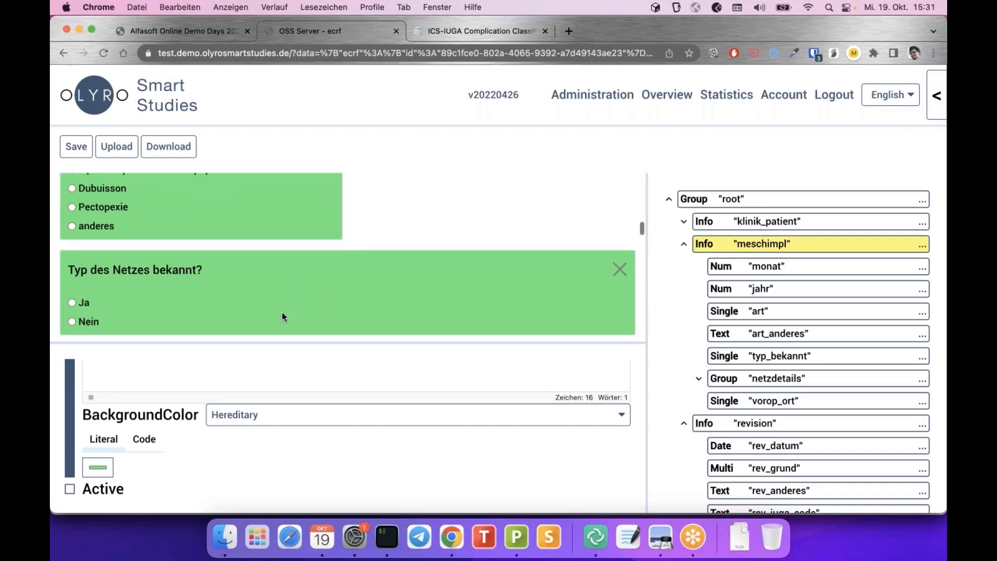
pyautogui.scroll(5, 282, 312)
pyautogui.scroll(4, 282, 313)
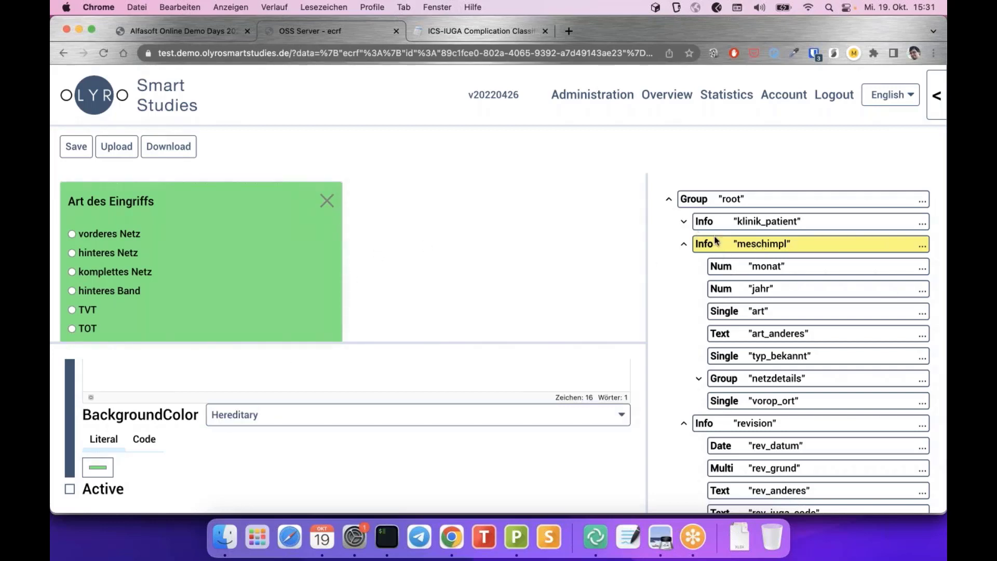
pyautogui.scroll(3, 341, 245)
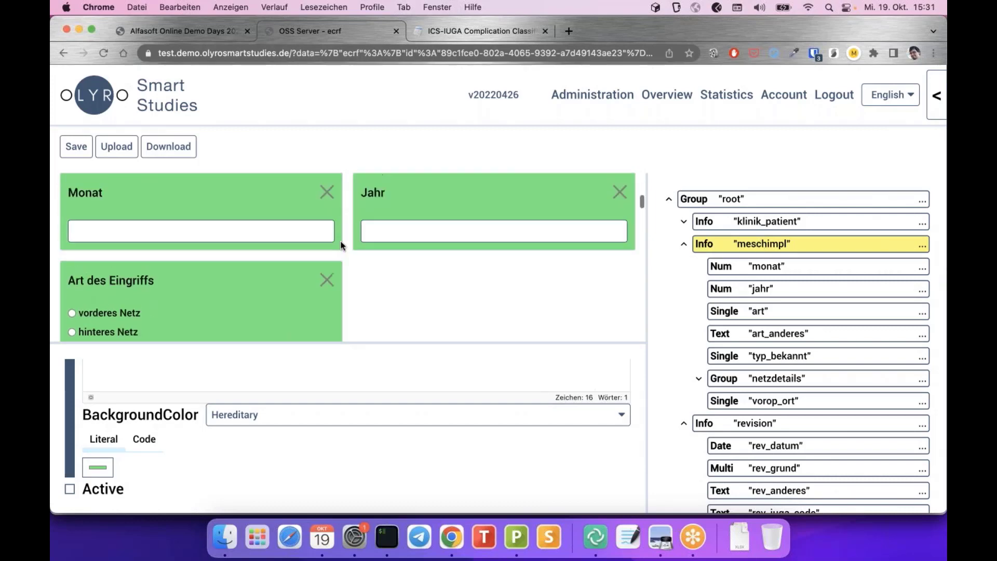
pyautogui.scroll(3, 341, 245)
pyautogui.scroll(-2, 342, 245)
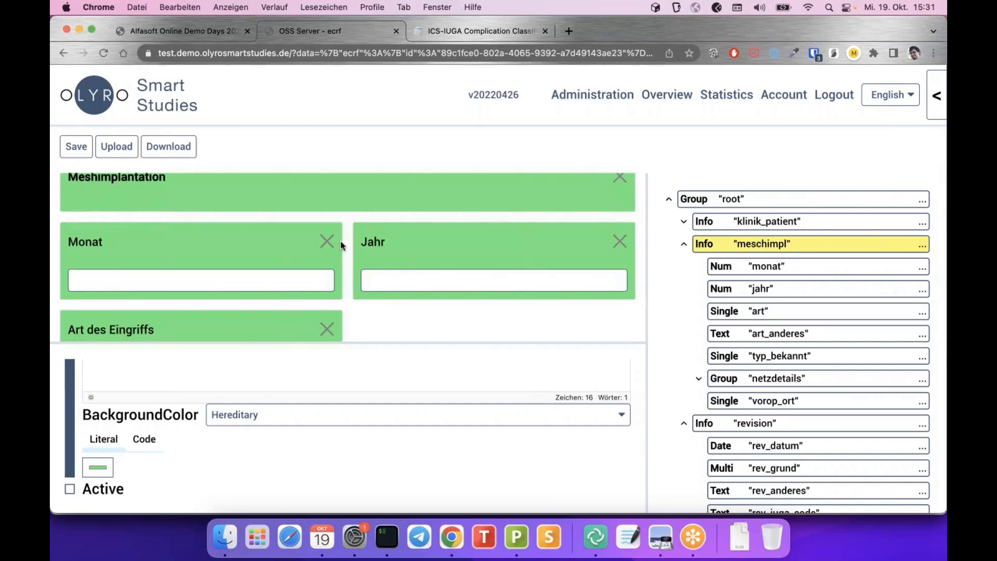
pyautogui.scroll(2, 340, 246)
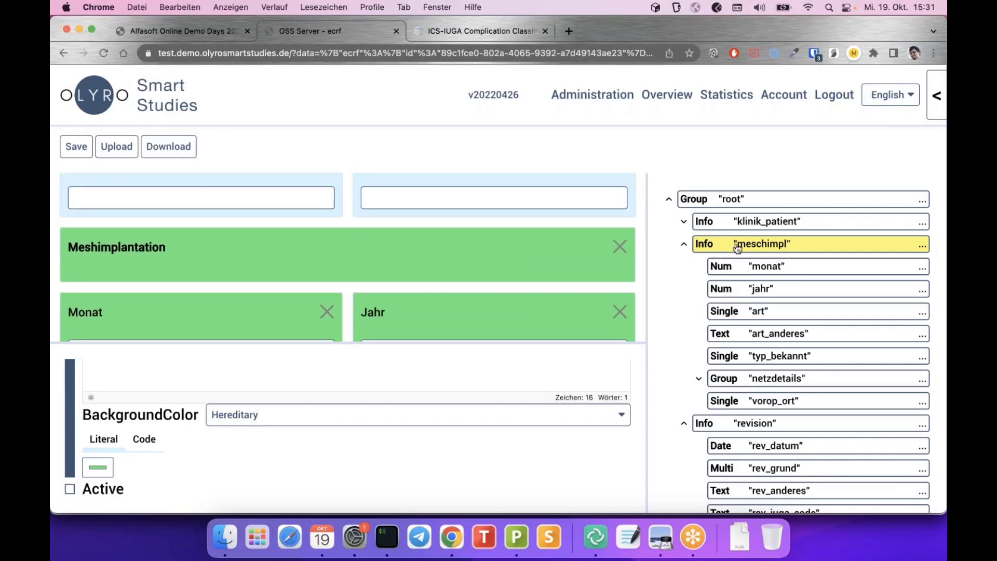
pyautogui.scroll(-4, 400, 245)
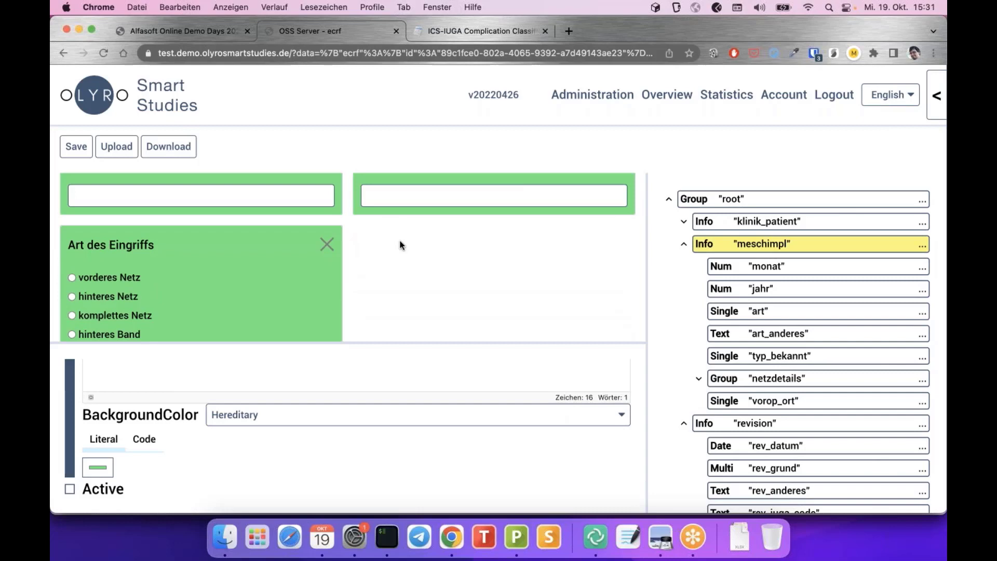
pyautogui.scroll(1, 400, 245)
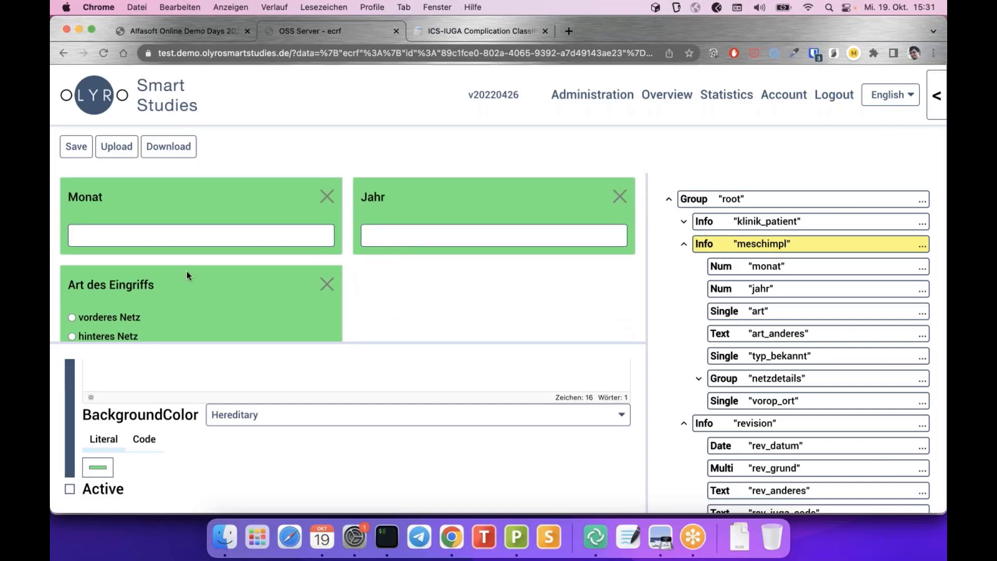
pyautogui.scroll(2, 443, 213)
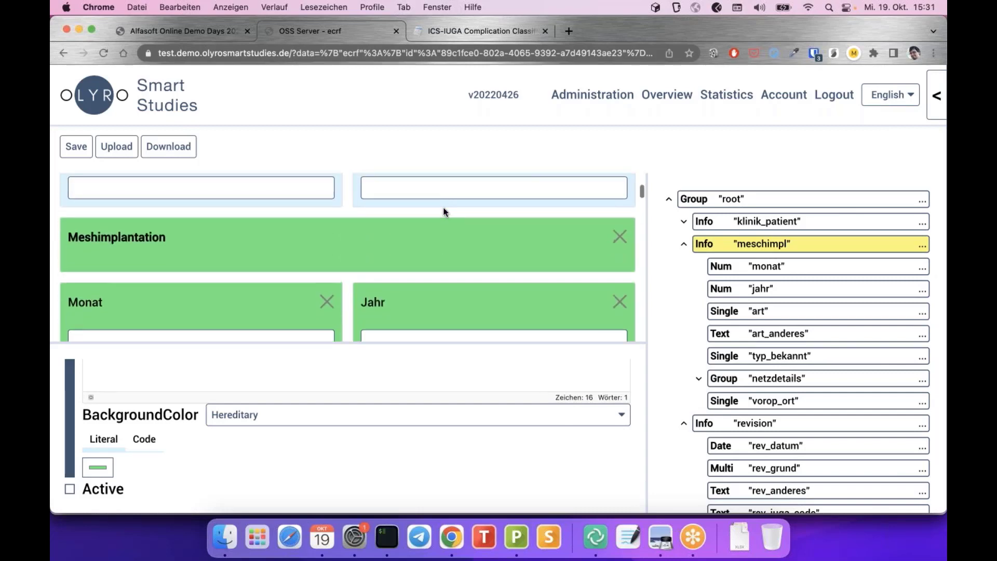
pyautogui.scroll(-2, 449, 289)
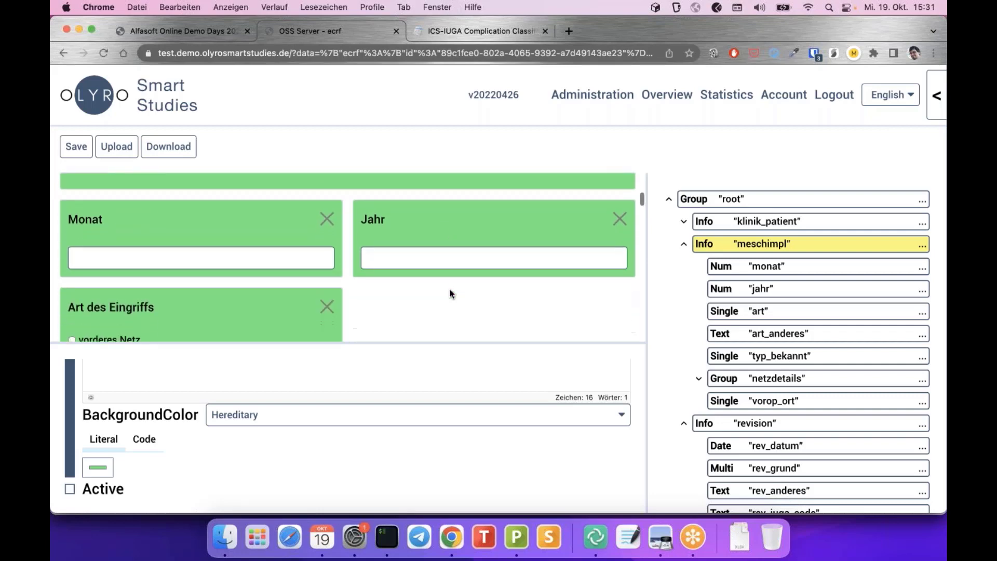
# Set the jahr question's background to red, refresh the preview, and keep the colour mode Hereditary
pyautogui.click(761, 291)
pyautogui.scroll(-1, 155, 445)
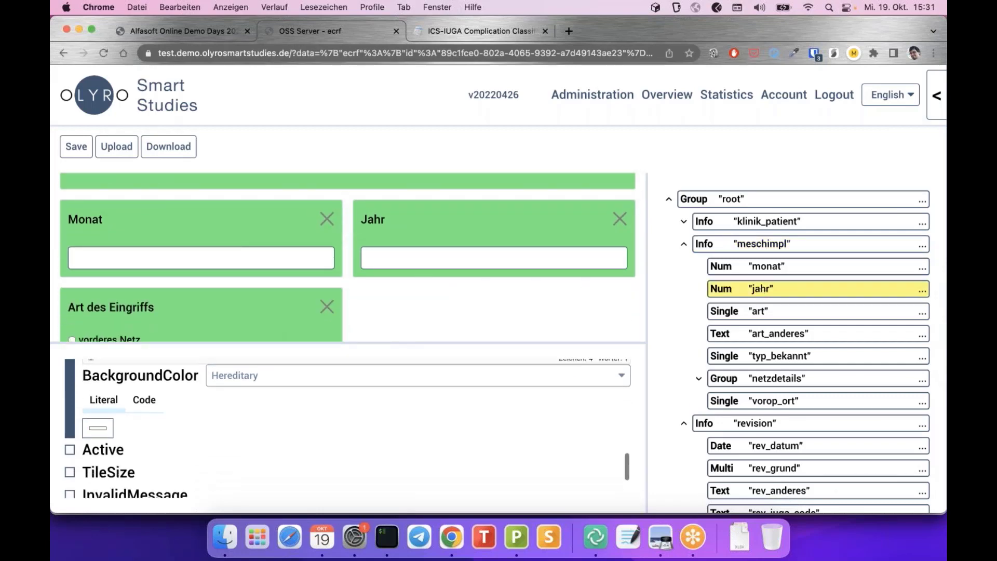
pyautogui.click(97, 430)
pyautogui.moveTo(165, 295); pyautogui.dragTo(192, 262)
pyautogui.click(165, 430)
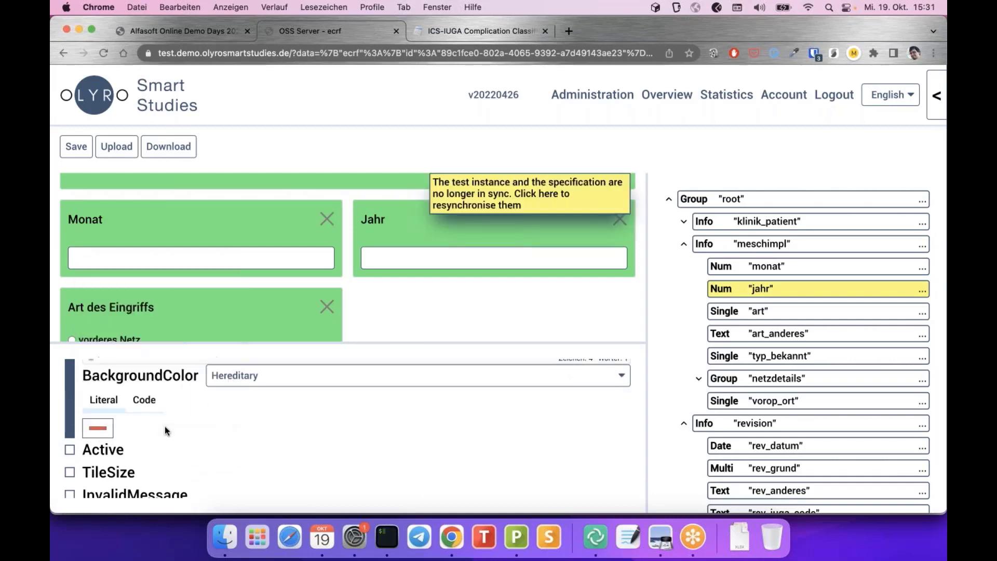
pyautogui.click(489, 188)
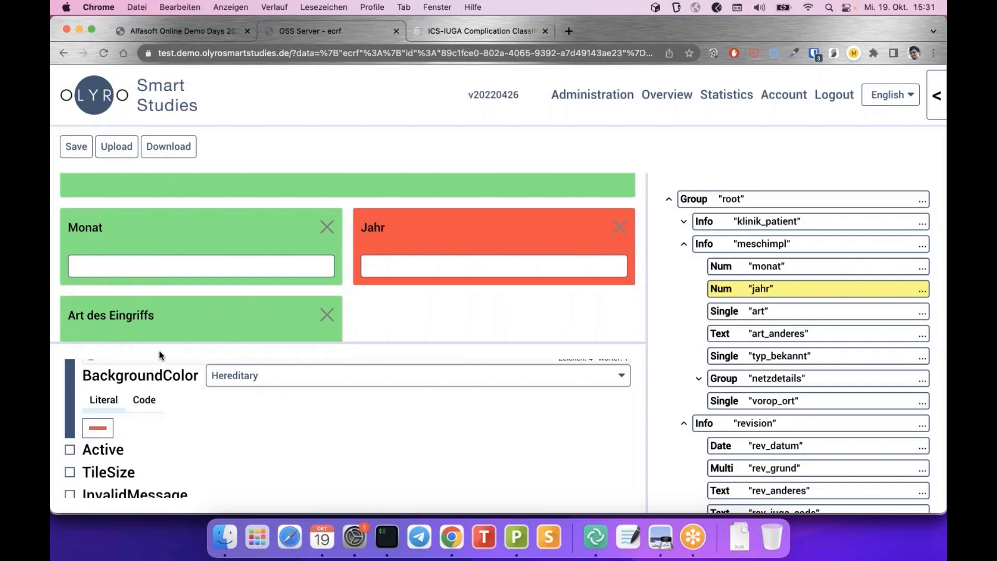
pyautogui.click(283, 377)
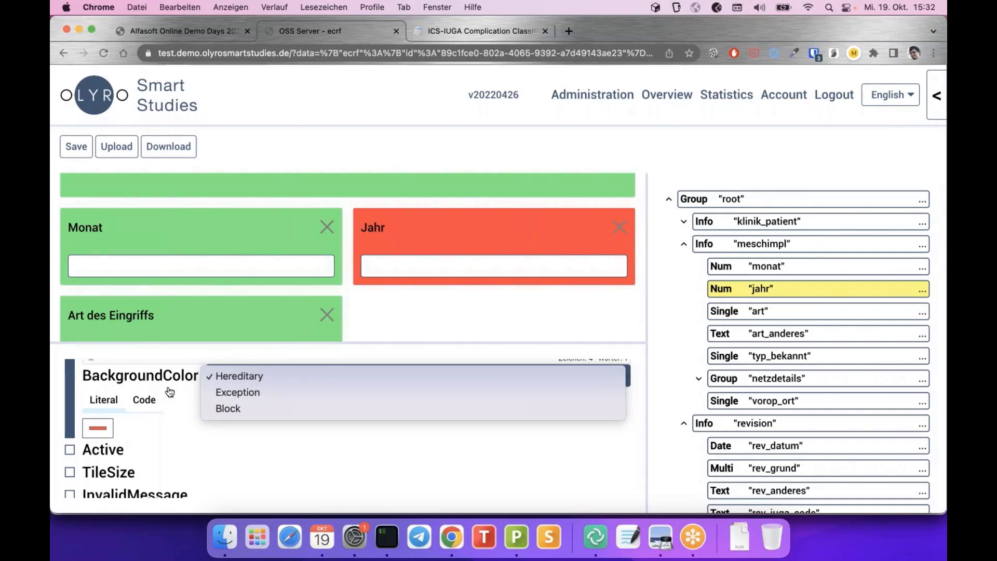
pyautogui.click(155, 439)
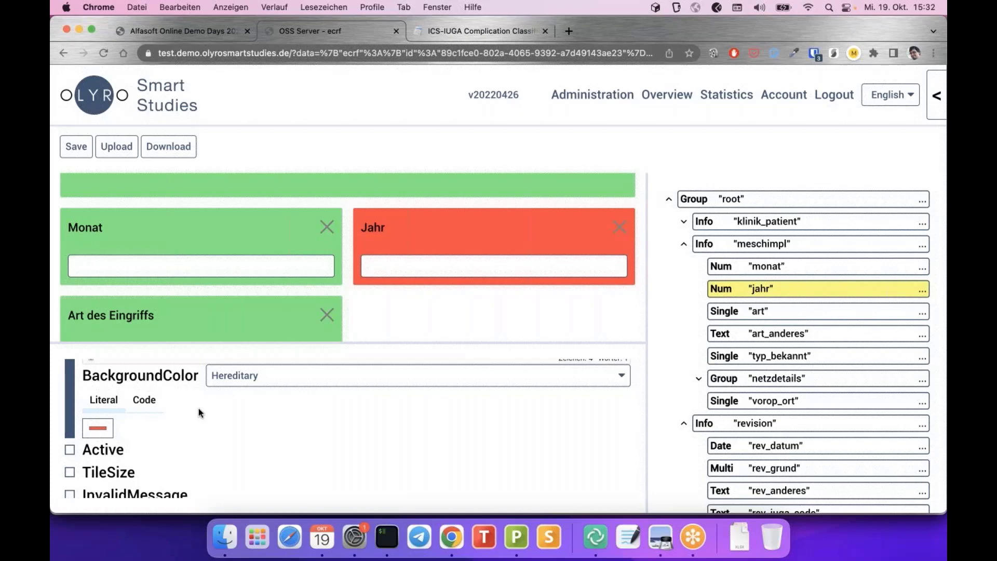
pyautogui.scroll(15, 198, 408)
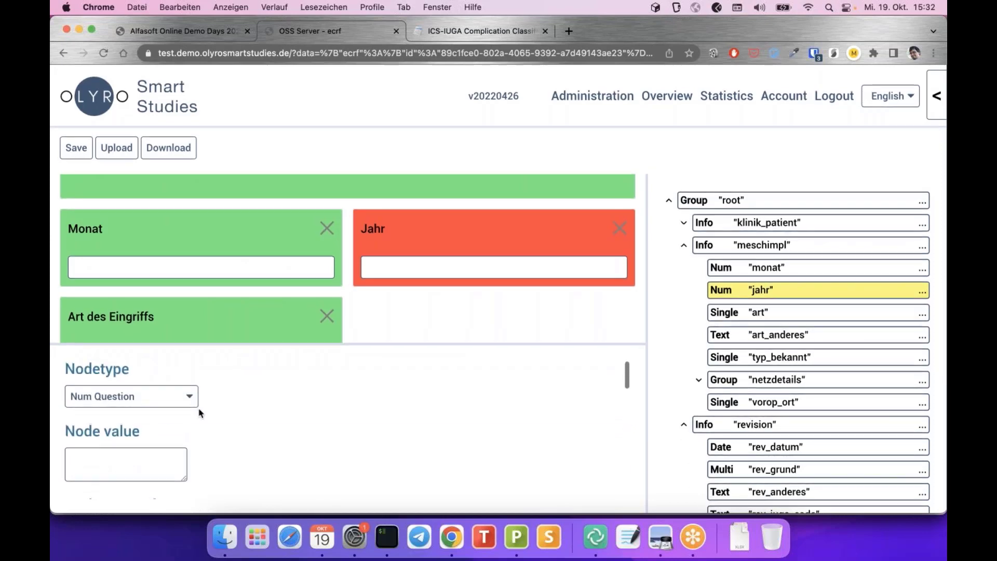
pyautogui.scroll(-10, 199, 411)
pyautogui.scroll(-5, 199, 410)
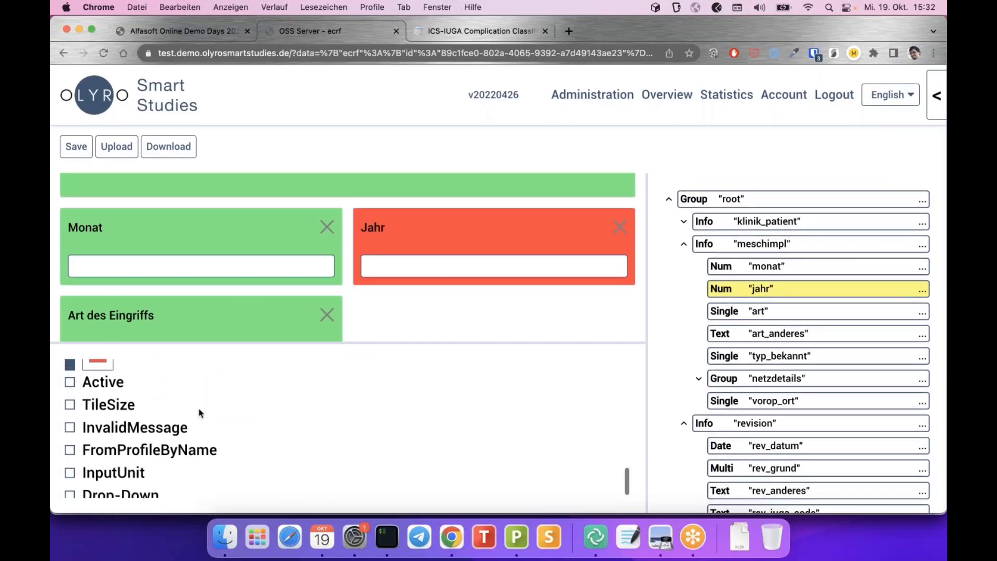
pyautogui.scroll(3, 199, 413)
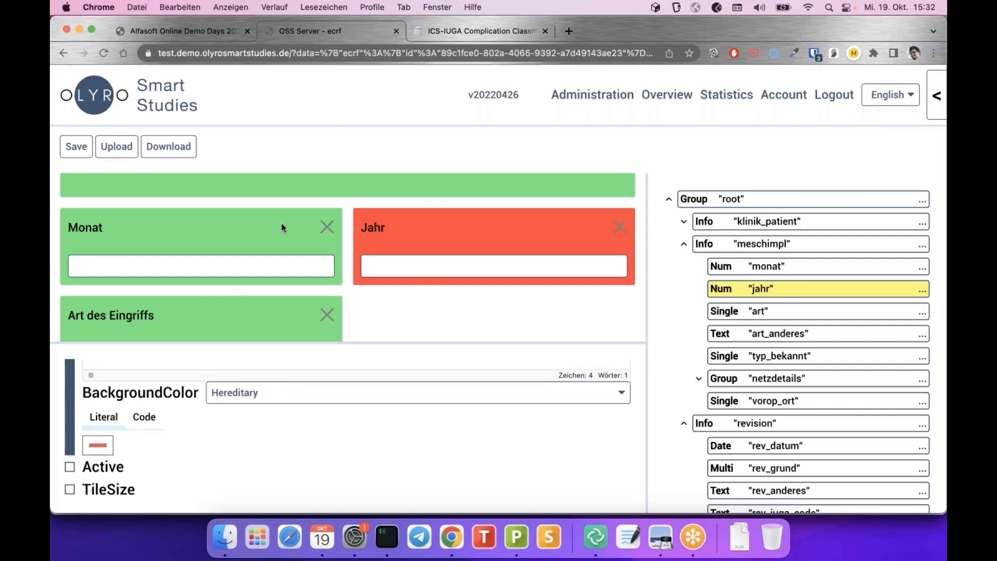
pyautogui.scroll(2, 281, 225)
pyautogui.scroll(-1, 282, 227)
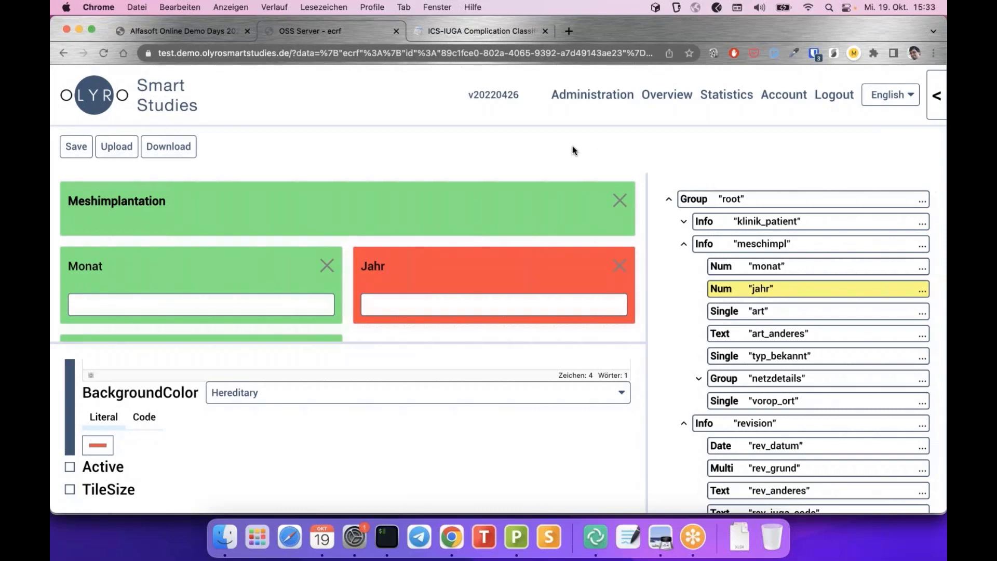
pyautogui.scroll(5, 395, 444)
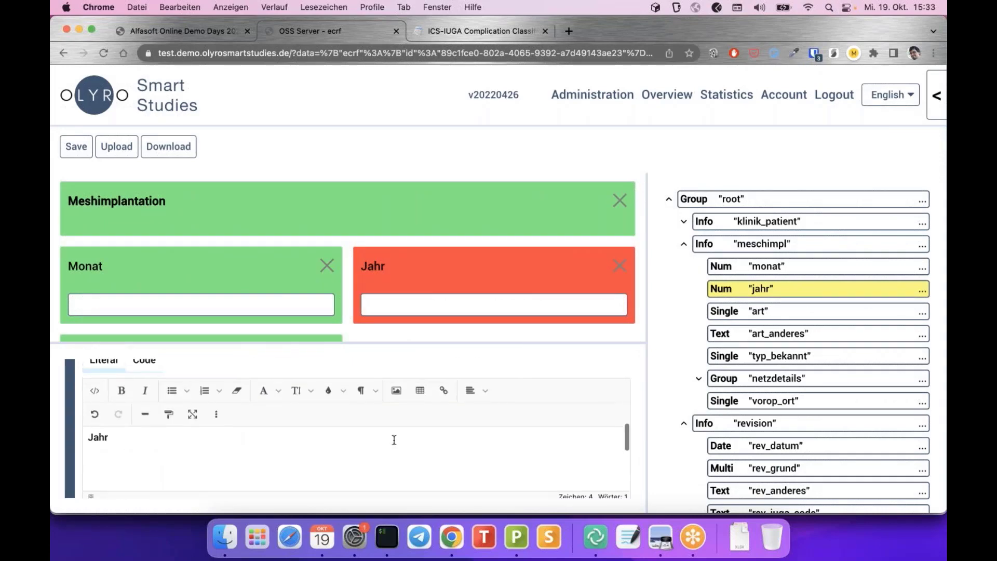
pyautogui.scroll(5, 394, 444)
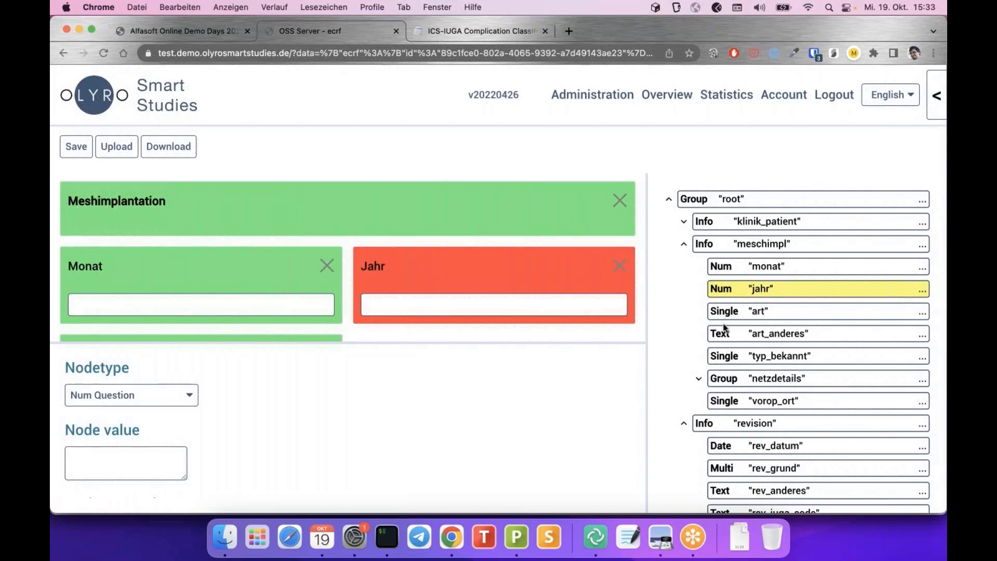
# Scroll the preview and node tree to check the red Jahr card, then back to the top
pyautogui.scroll(-2, 723, 323)
pyautogui.scroll(-1, 723, 323)
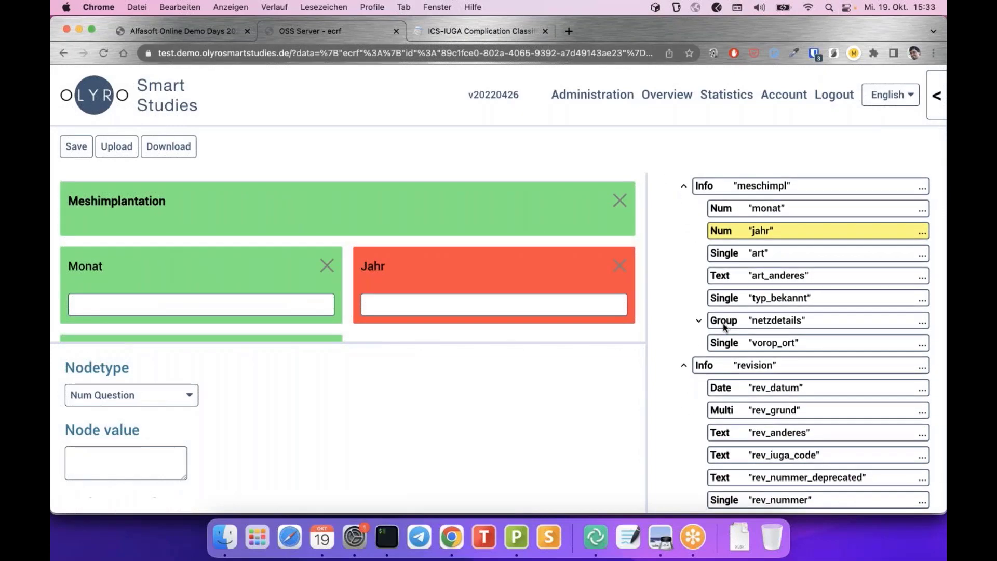
pyautogui.scroll(1, 723, 323)
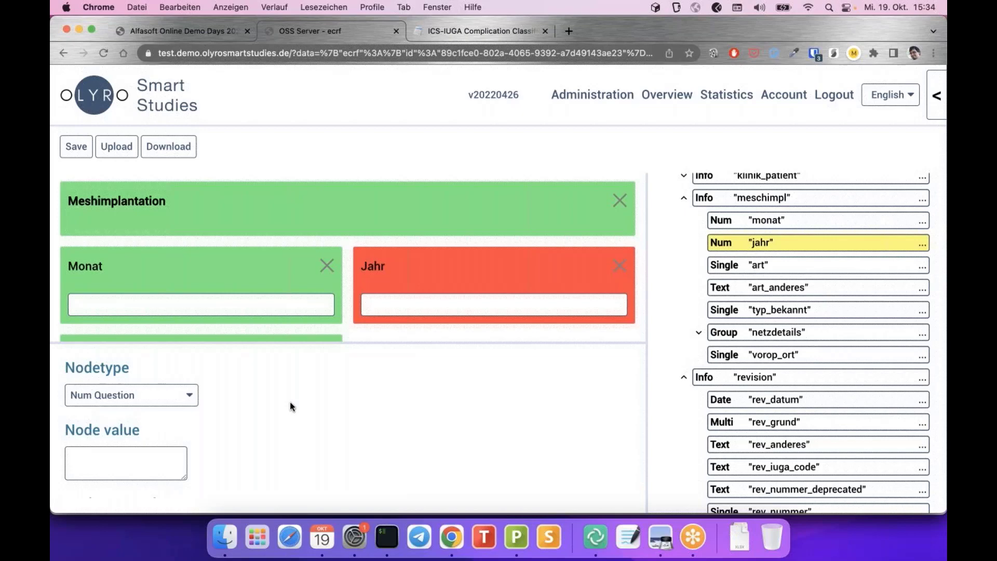
pyautogui.scroll(-5, 290, 401)
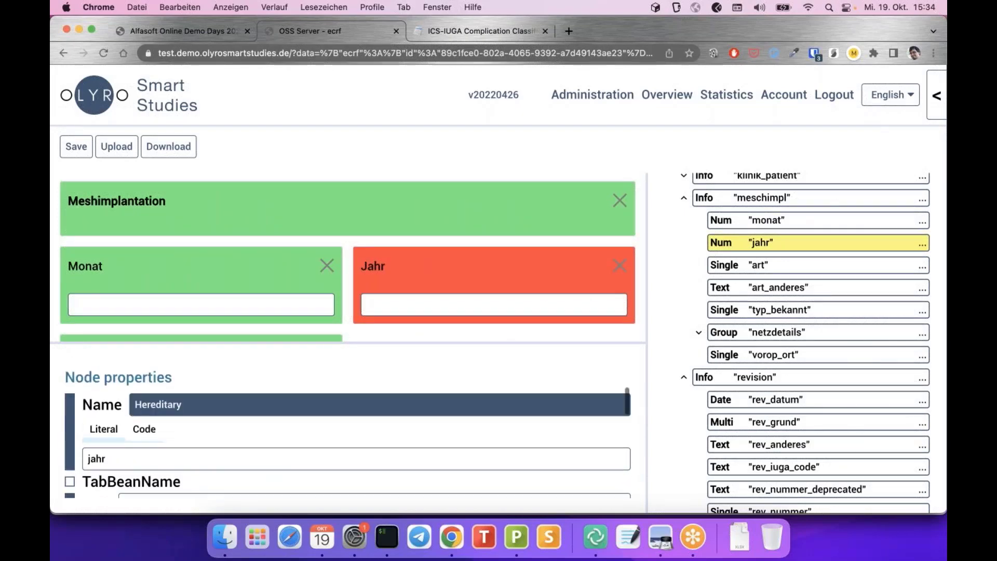
pyautogui.scroll(-3, 290, 405)
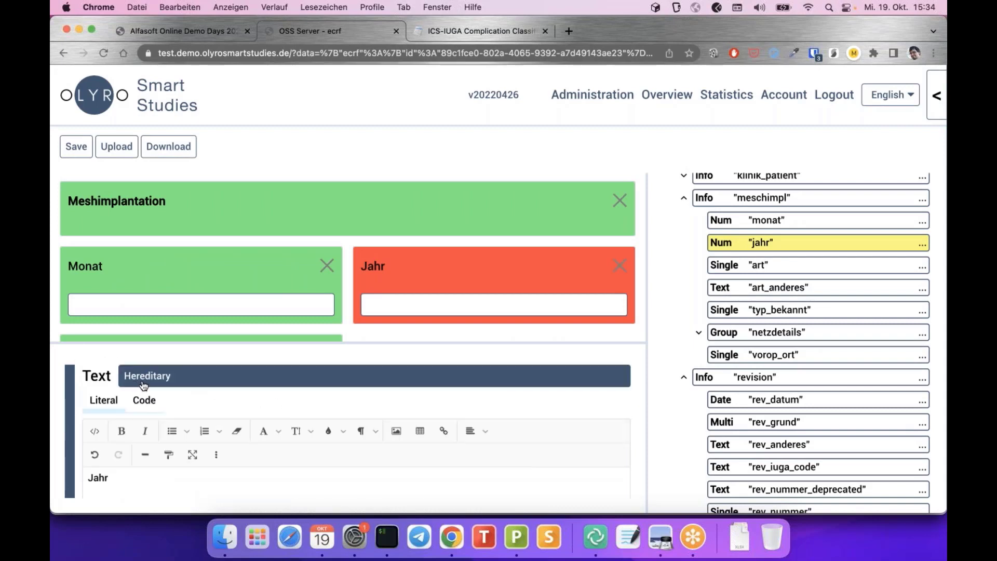
pyautogui.scroll(-3, 104, 396)
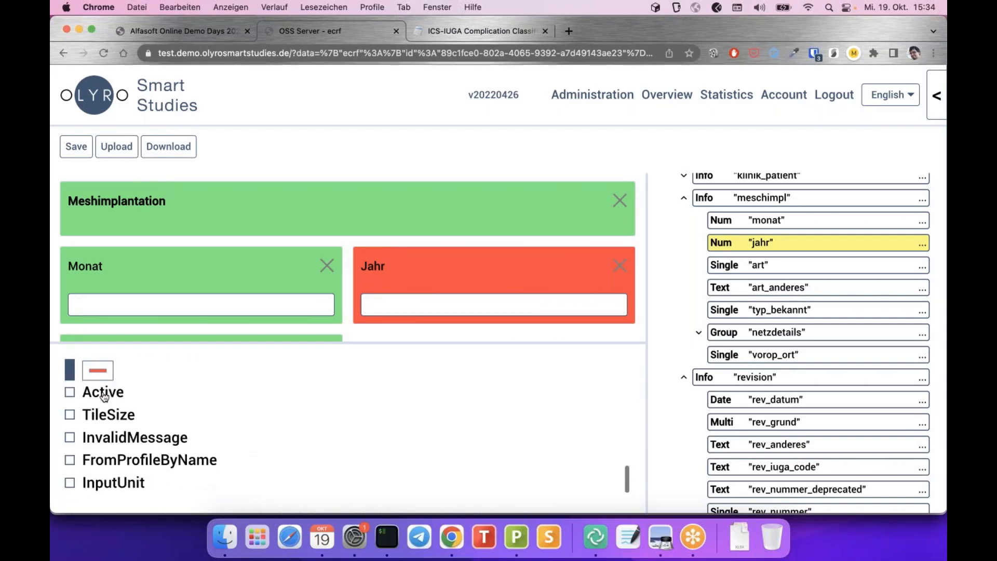
pyautogui.scroll(3, 103, 394)
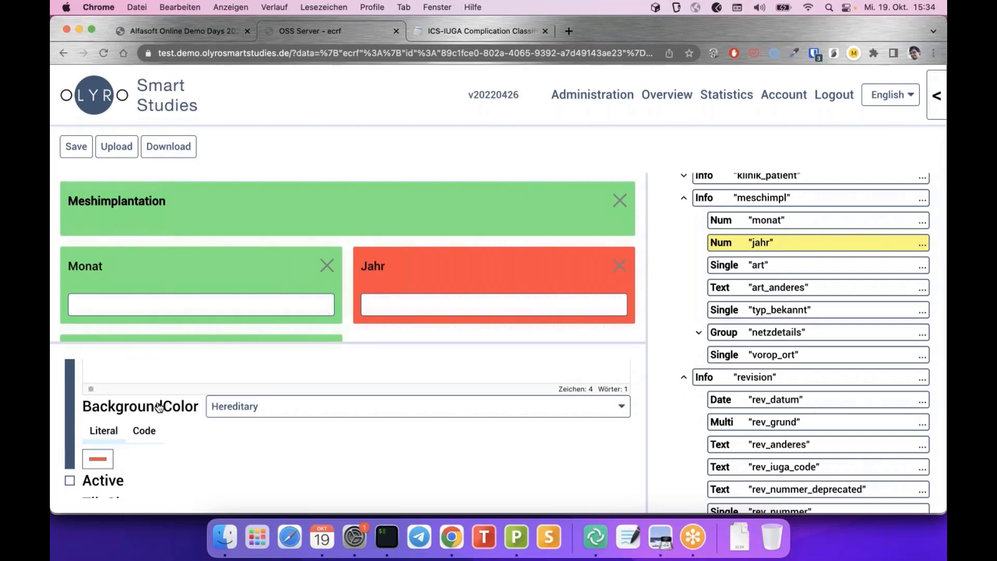
pyautogui.scroll(8, 159, 407)
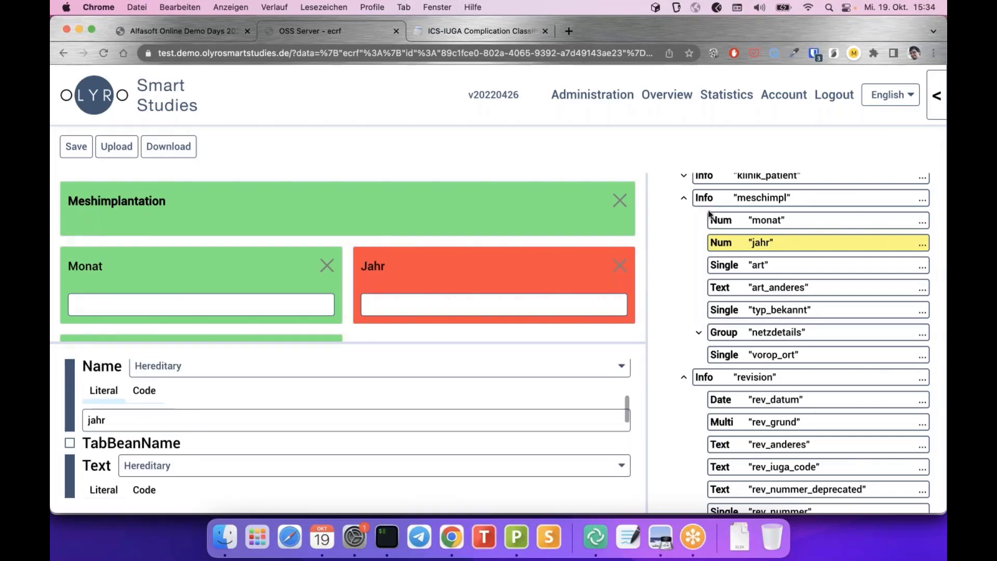
pyautogui.scroll(5, 315, 394)
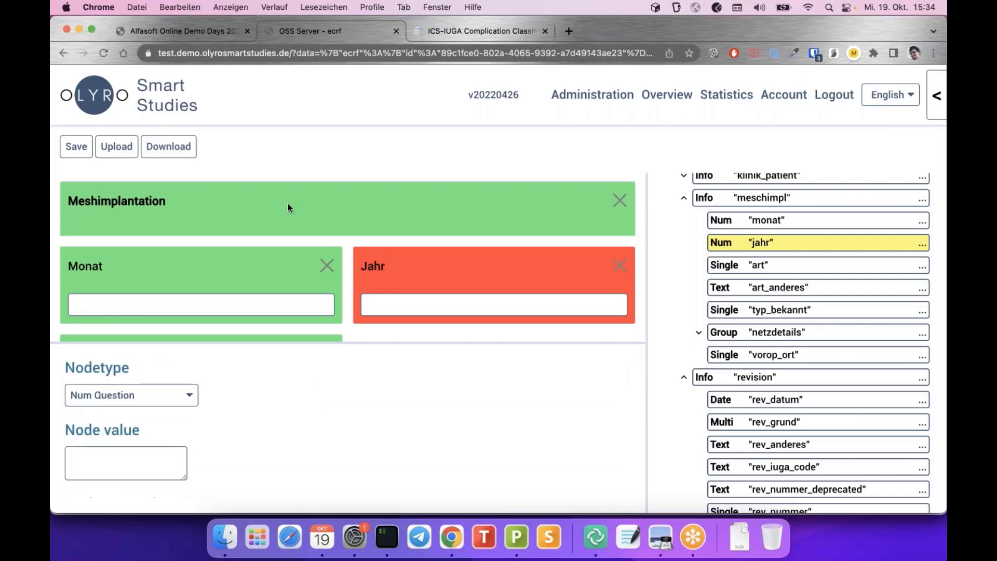
pyautogui.scroll(3, 288, 207)
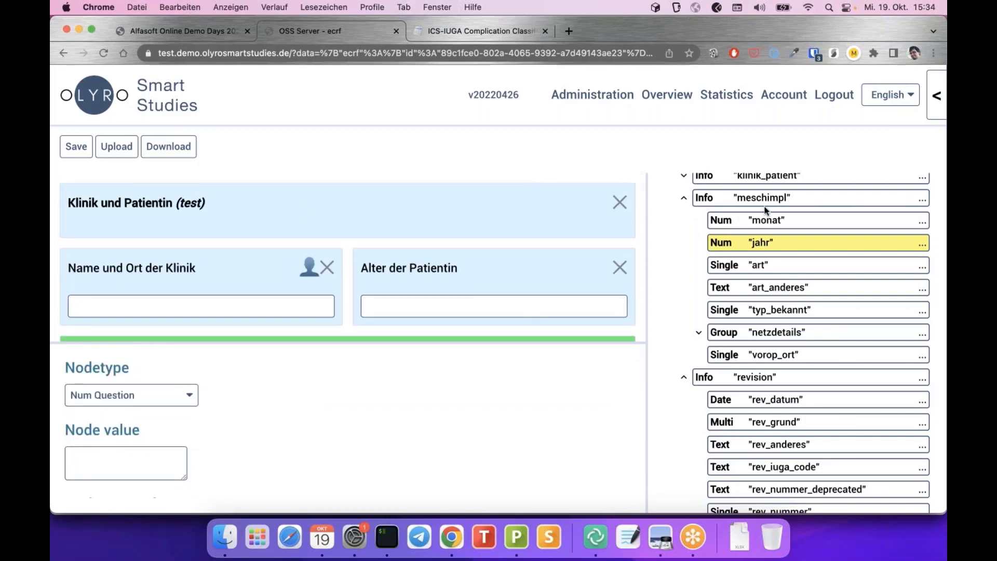
pyautogui.scroll(2, 764, 208)
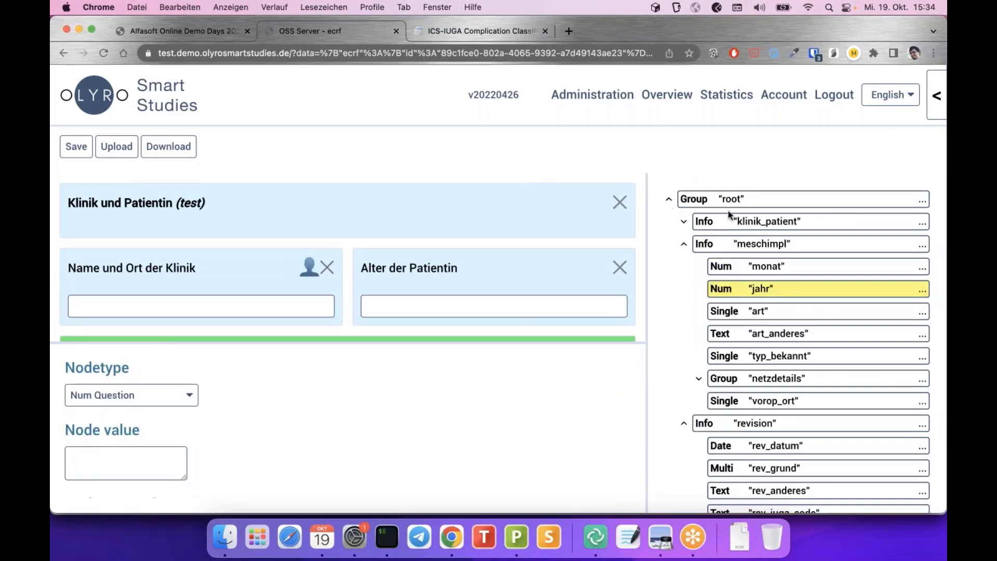
# Change the root node's Nodetype to Tab bar and refresh the preview
pyautogui.click(728, 201)
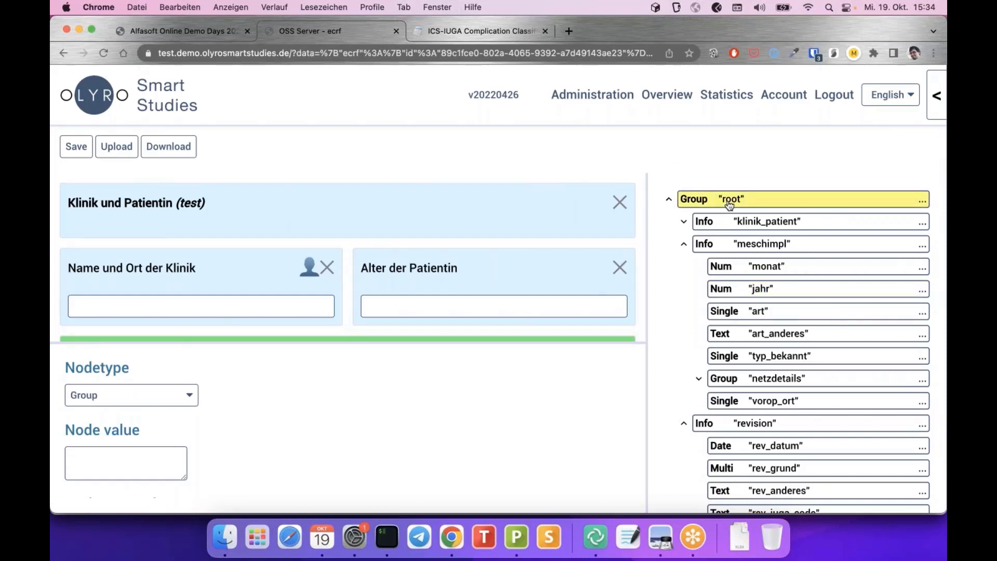
pyautogui.scroll(-1, 450, 215)
pyautogui.scroll(-2, 451, 215)
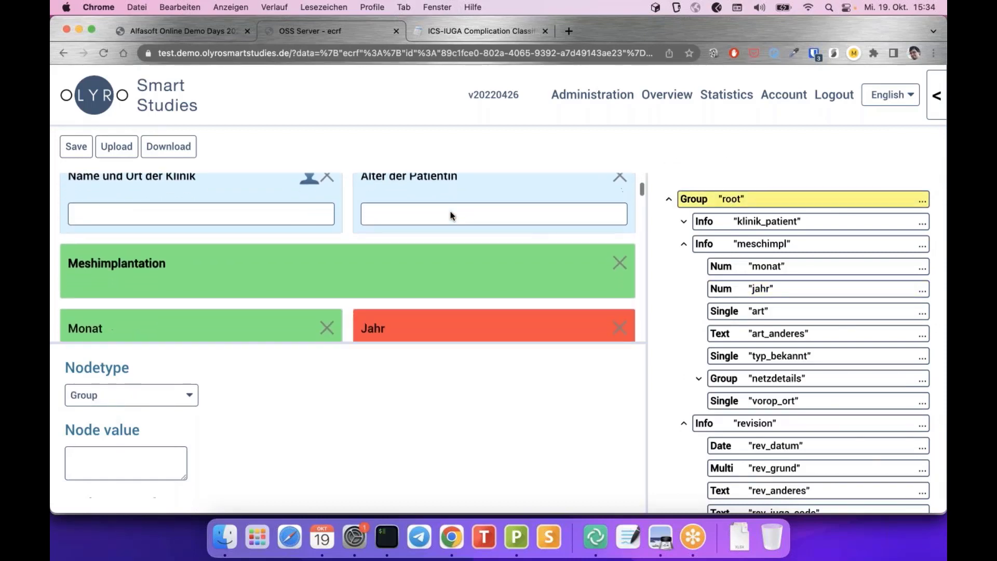
pyautogui.scroll(3, 451, 215)
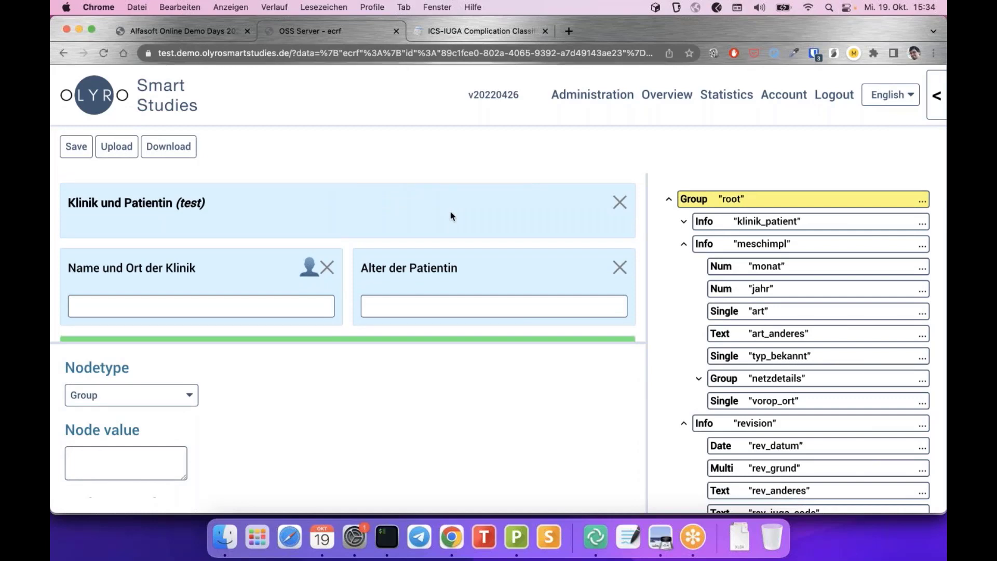
pyautogui.click(184, 403)
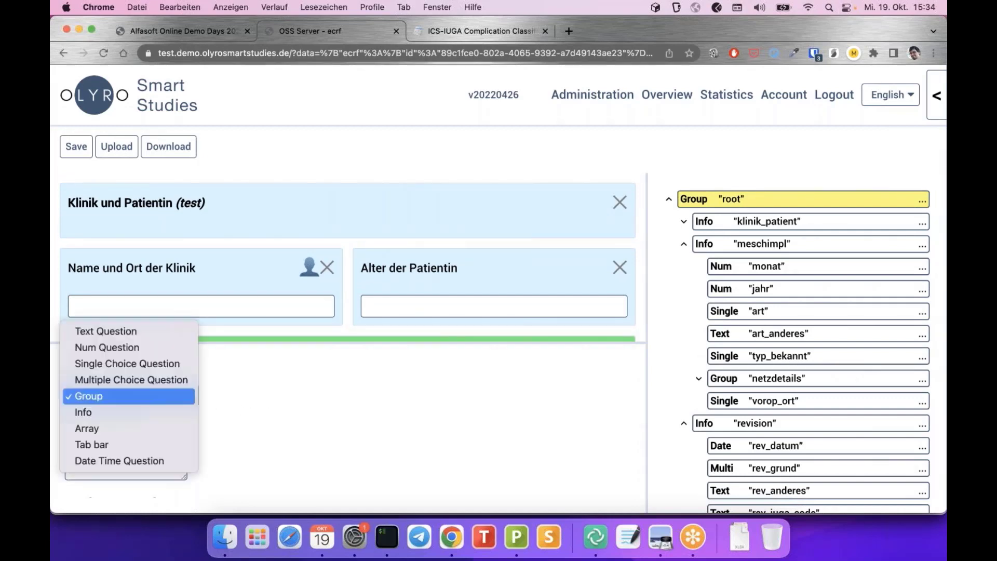
pyautogui.click(302, 402)
pyautogui.scroll(-10, 348, 232)
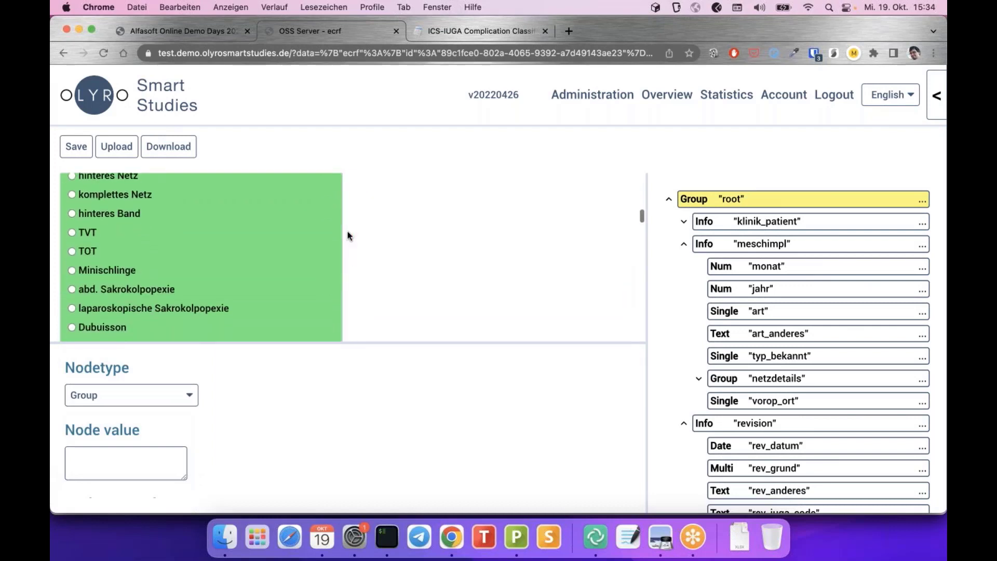
pyautogui.scroll(-5, 348, 231)
pyautogui.scroll(8, 348, 232)
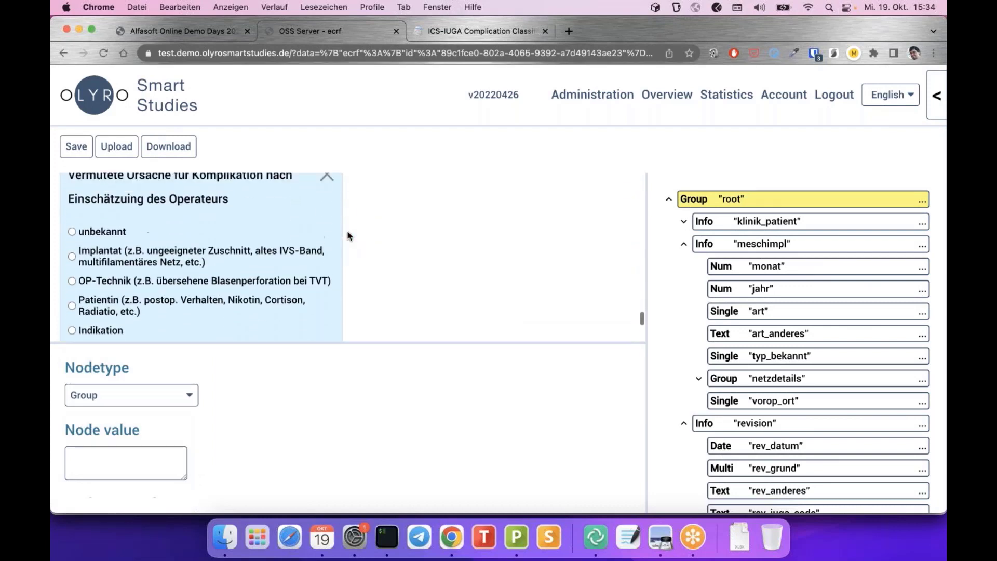
pyautogui.scroll(15, 347, 232)
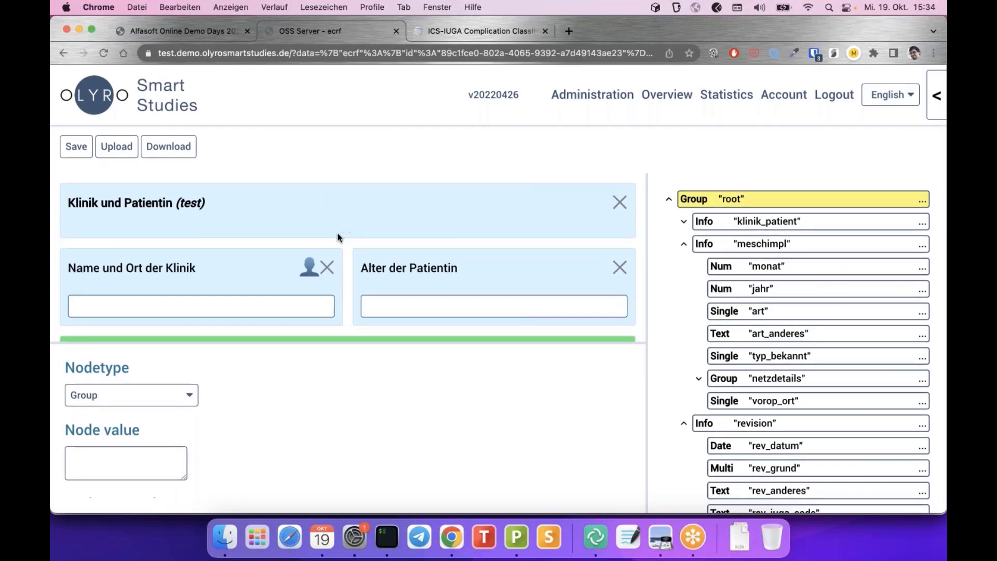
pyautogui.click(156, 416)
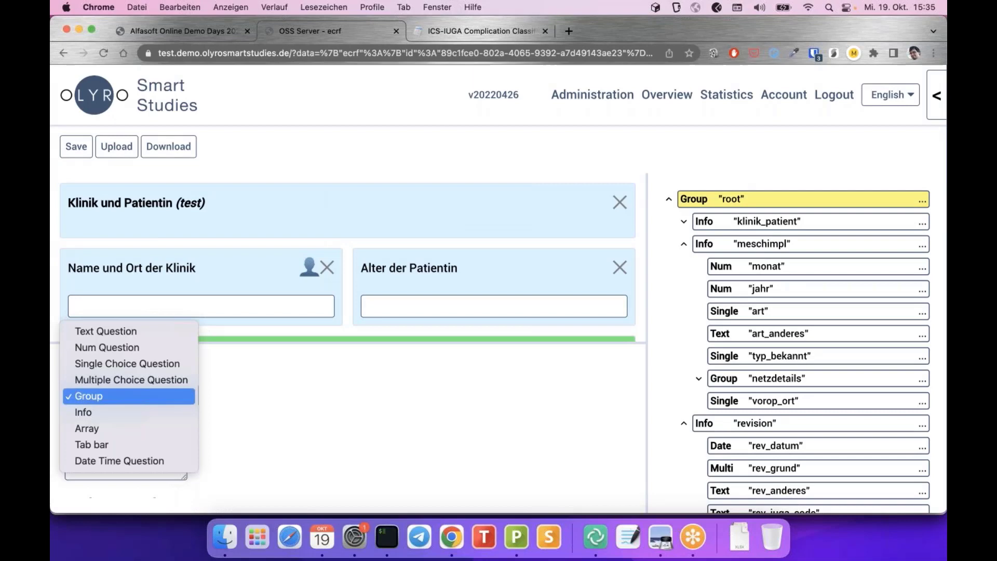
pyautogui.click(121, 445)
pyautogui.click(521, 197)
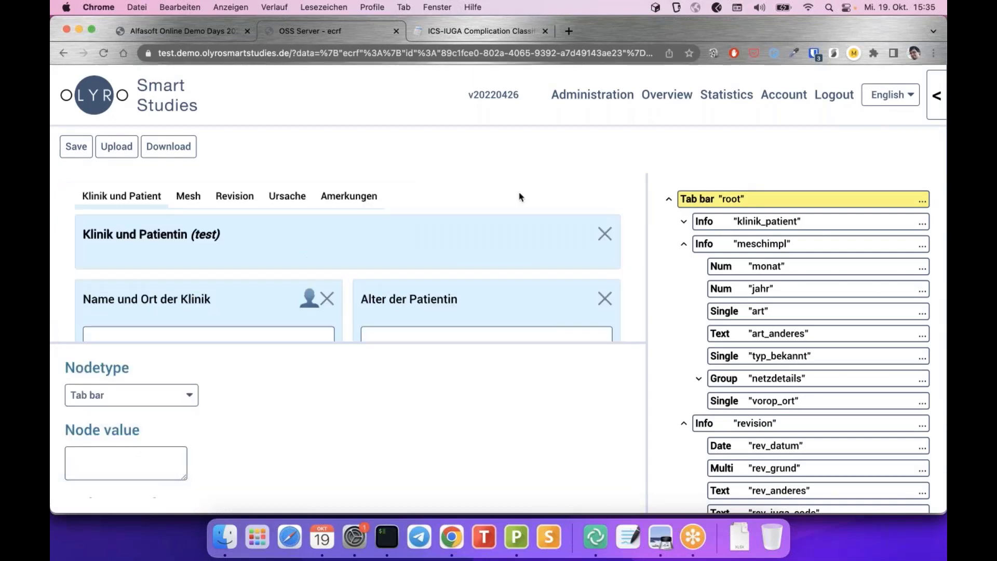
# Check the Mesh, Revision, Ursache and Amerkungen tabs, collapse meschimpl and revision, and return to Klinik und Patient
pyautogui.click(189, 199)
pyautogui.click(228, 200)
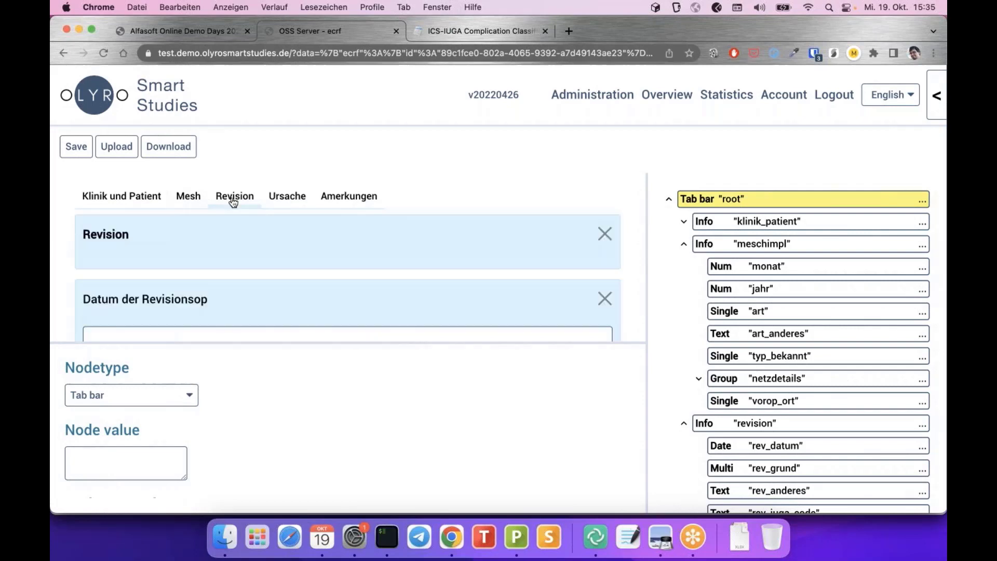
pyautogui.click(289, 201)
pyautogui.click(349, 202)
pyautogui.click(290, 200)
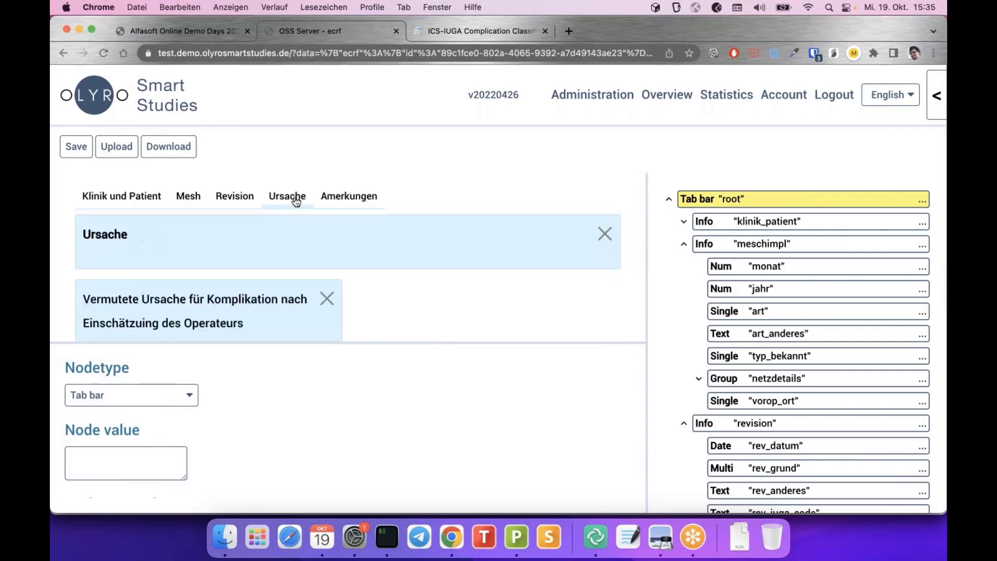
pyautogui.click(683, 243)
pyautogui.click(683, 266)
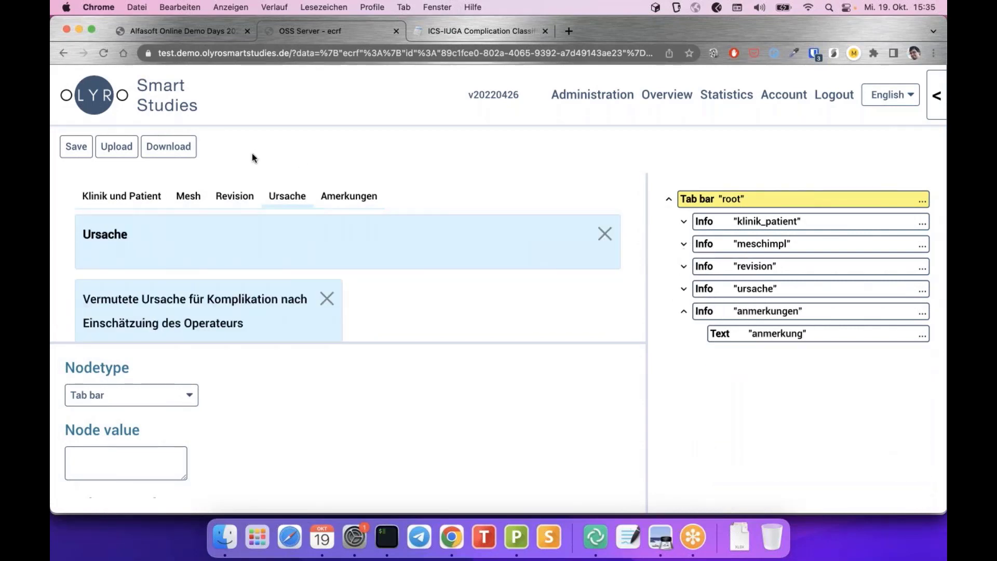
pyautogui.scroll(-5, 149, 237)
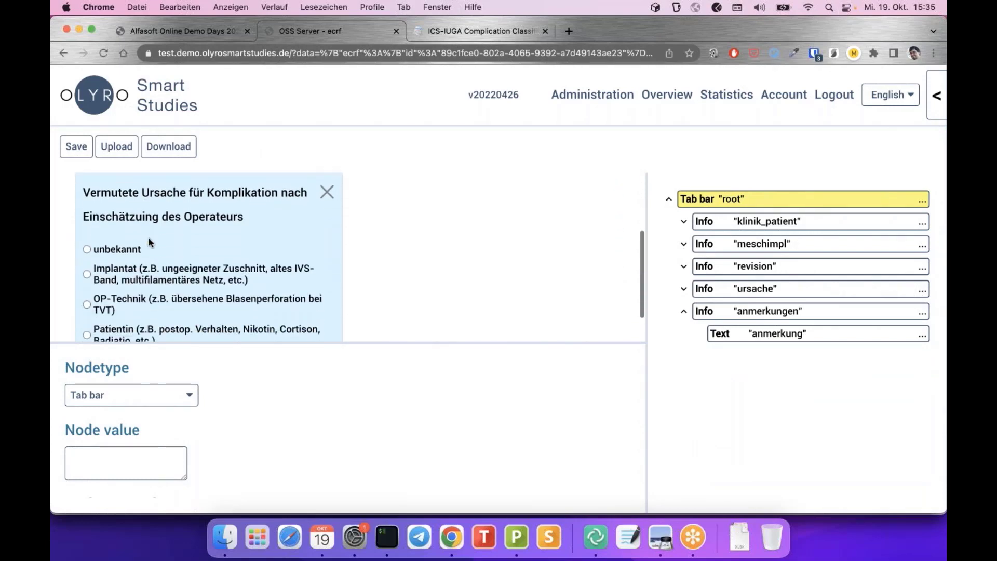
pyautogui.scroll(5, 148, 237)
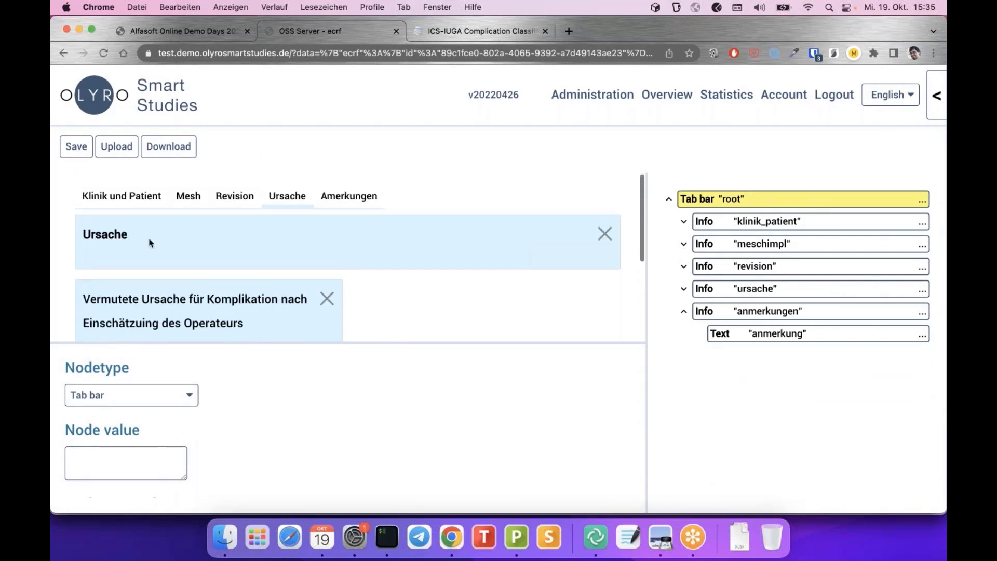
pyautogui.click(104, 196)
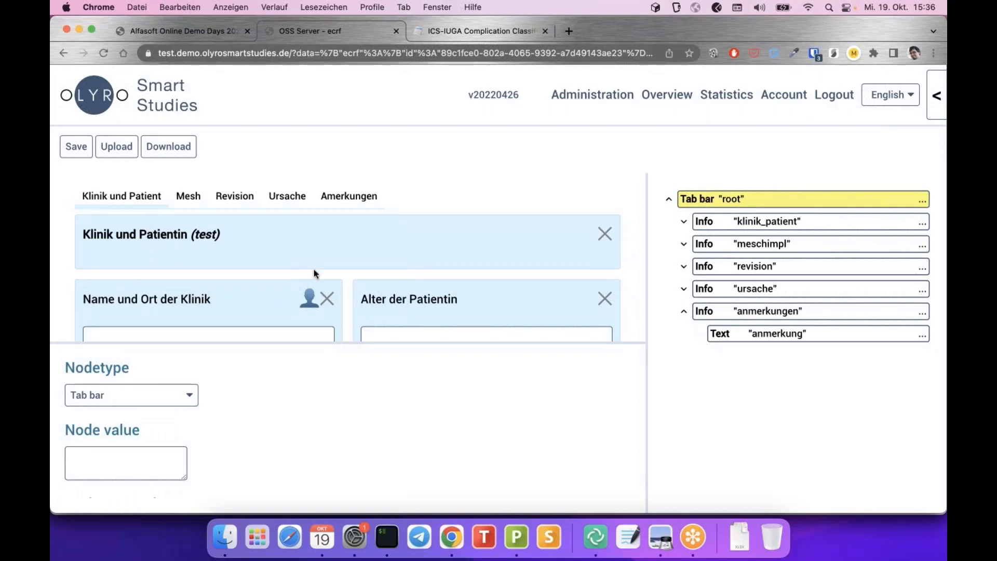
pyautogui.scroll(-1, 314, 269)
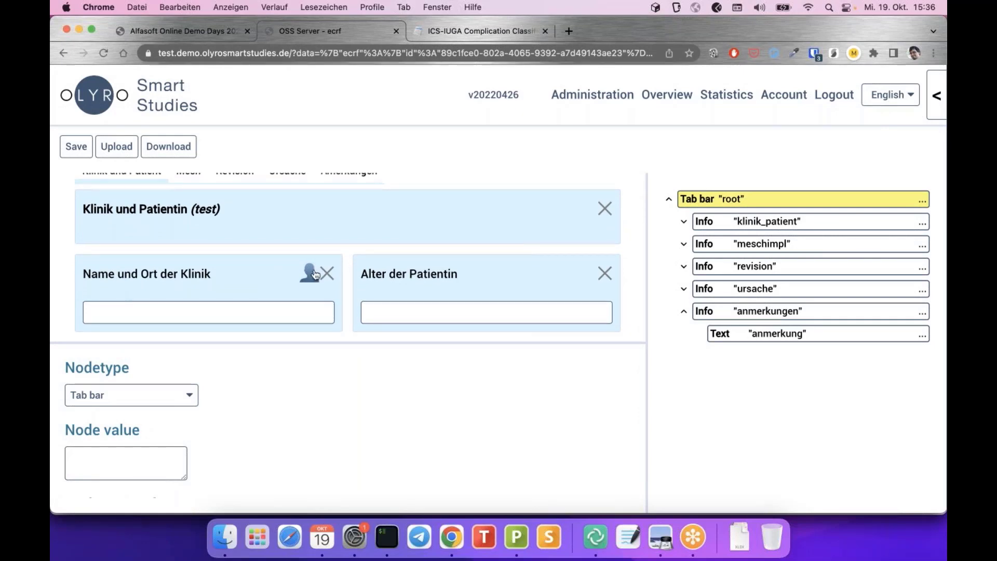
pyautogui.scroll(1, 315, 273)
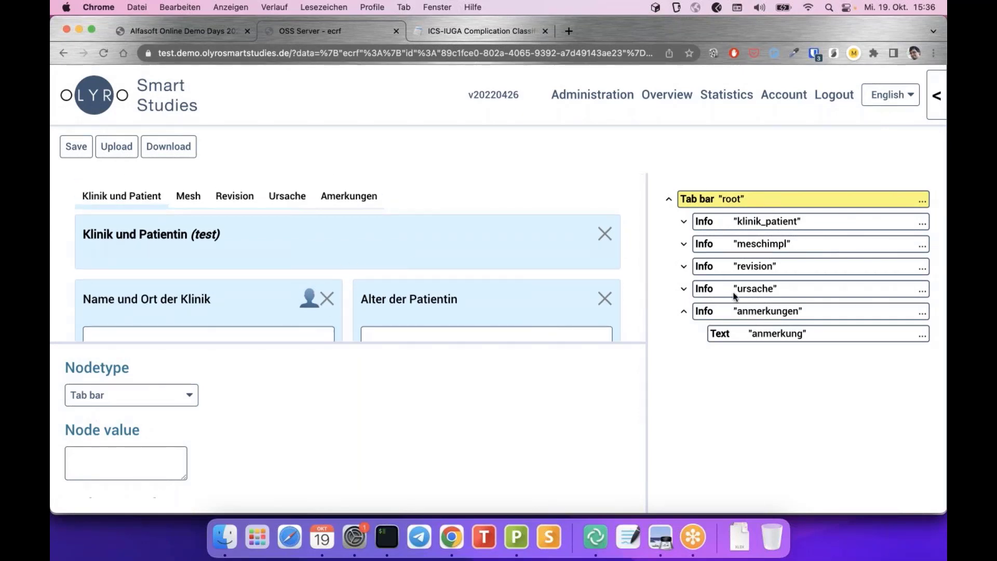
pyautogui.scroll(-1, 222, 287)
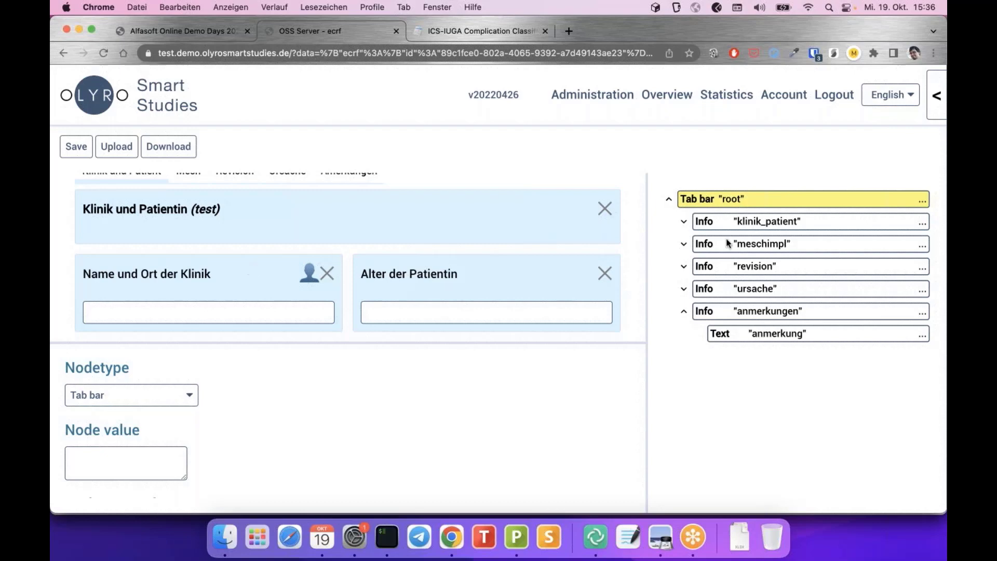
# Select the klinik_patient node and scroll to its Name, TabBeanName and Text fields
pyautogui.click(761, 223)
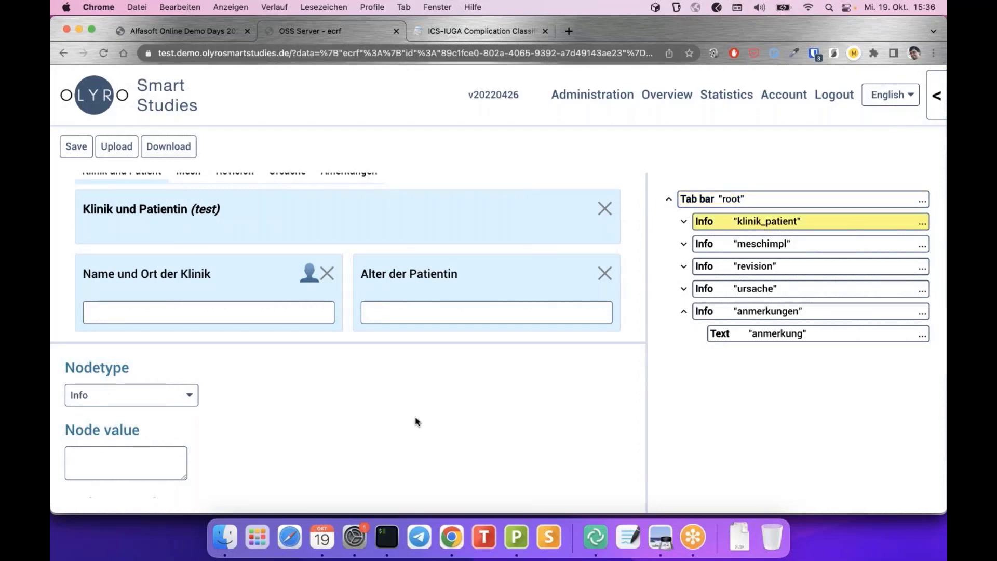
pyautogui.scroll(-5, 373, 448)
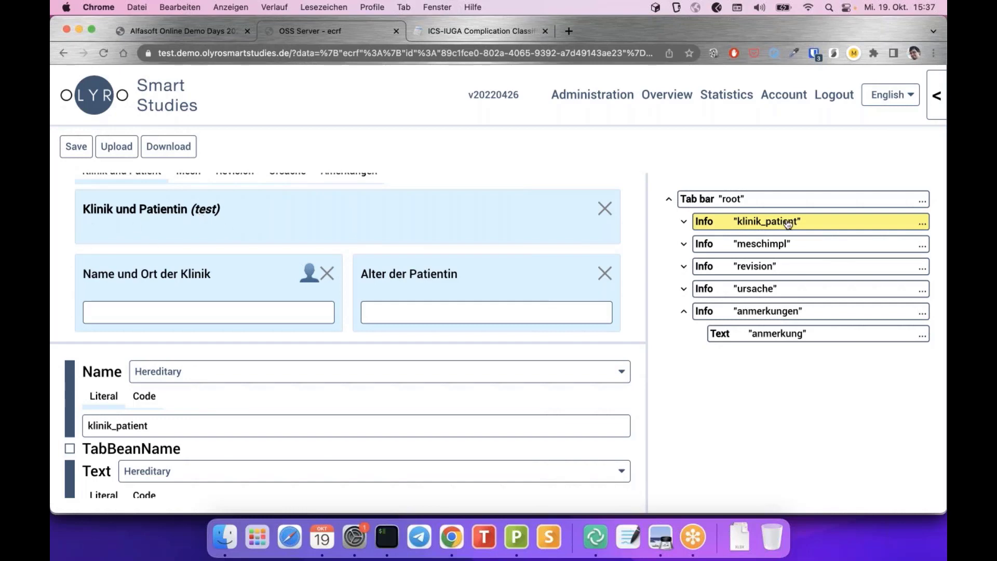
pyautogui.scroll(1, 528, 239)
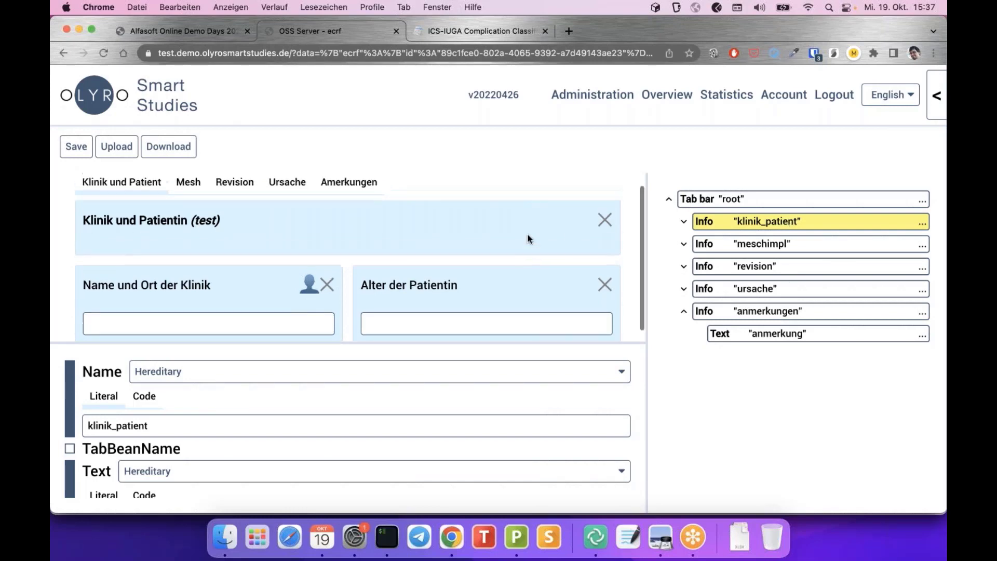
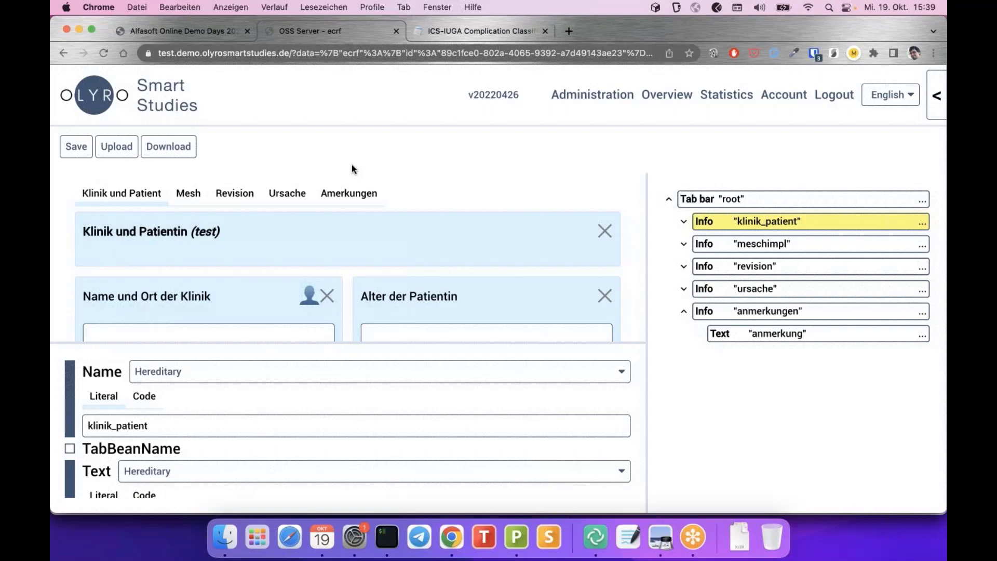
# Switch to the presentation showing slide 13, 'The Editor – Demo'
pyautogui.press('super+Tab')
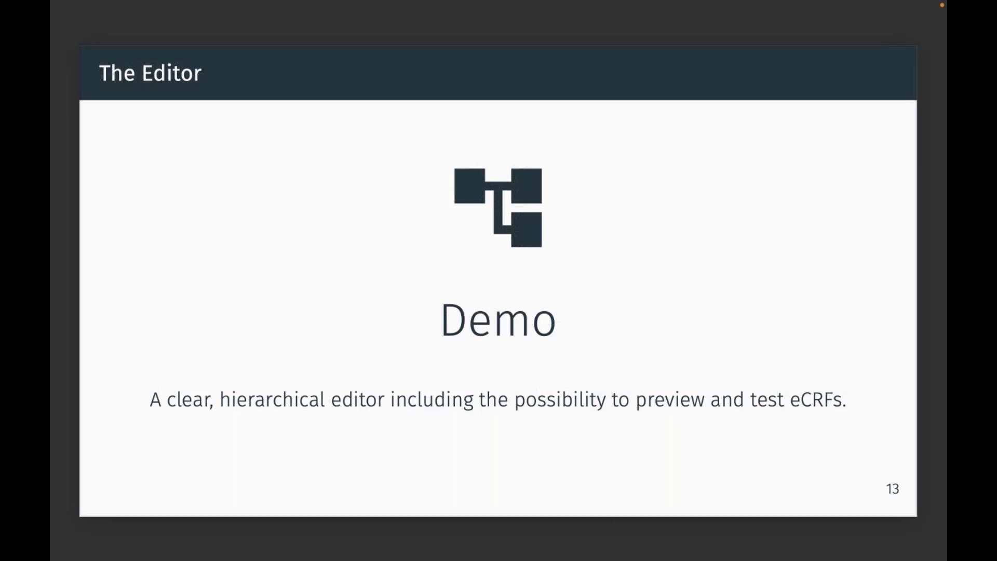
# Advance to slide 14, 'Clinical Sites – Demo', then return to the eCRF editor in Chrome
pyautogui.press('Right')
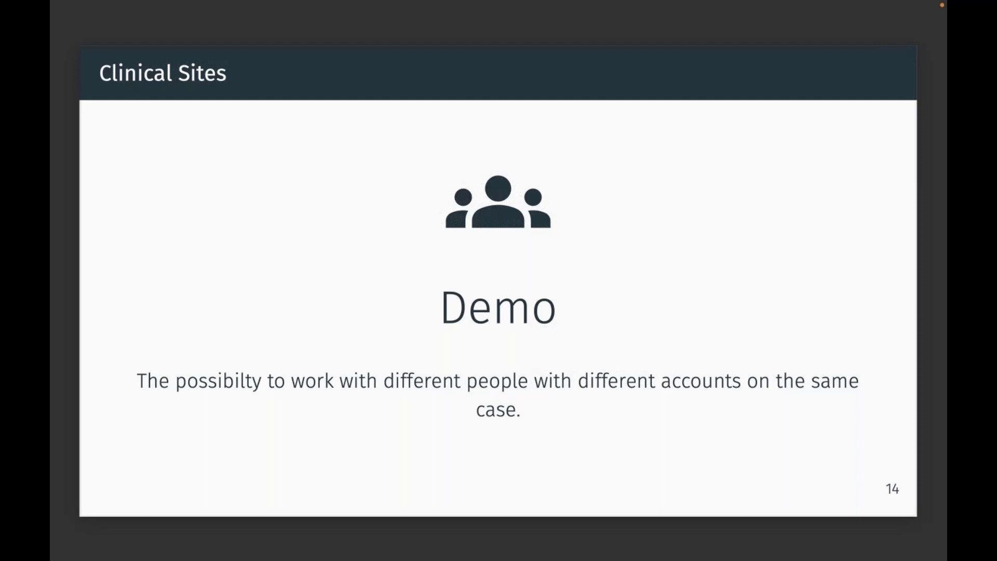
pyautogui.press('super+Tab')
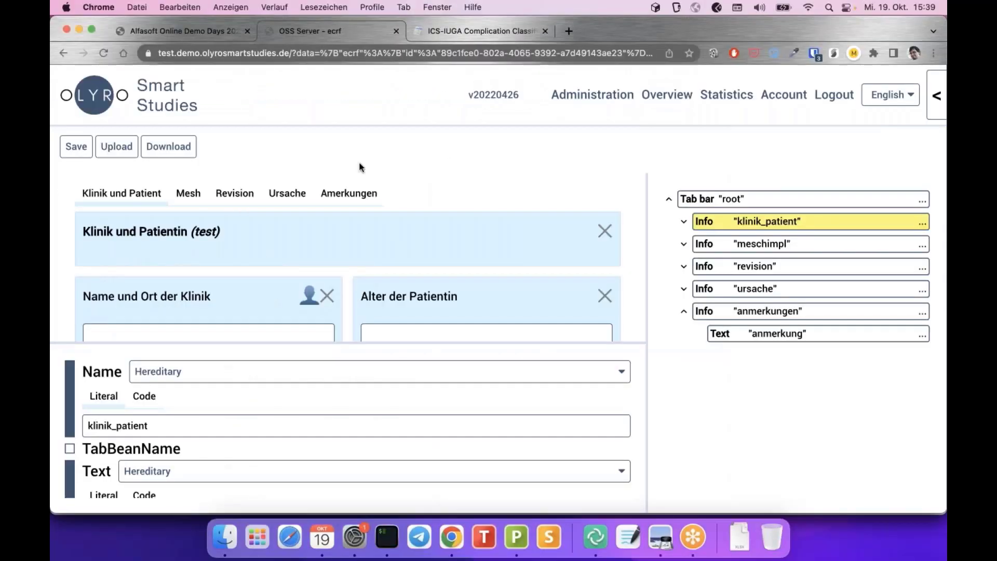
# Open Administration's Manage Users page listing groups Zentrum1 and Zentrum2
pyautogui.click(590, 99)
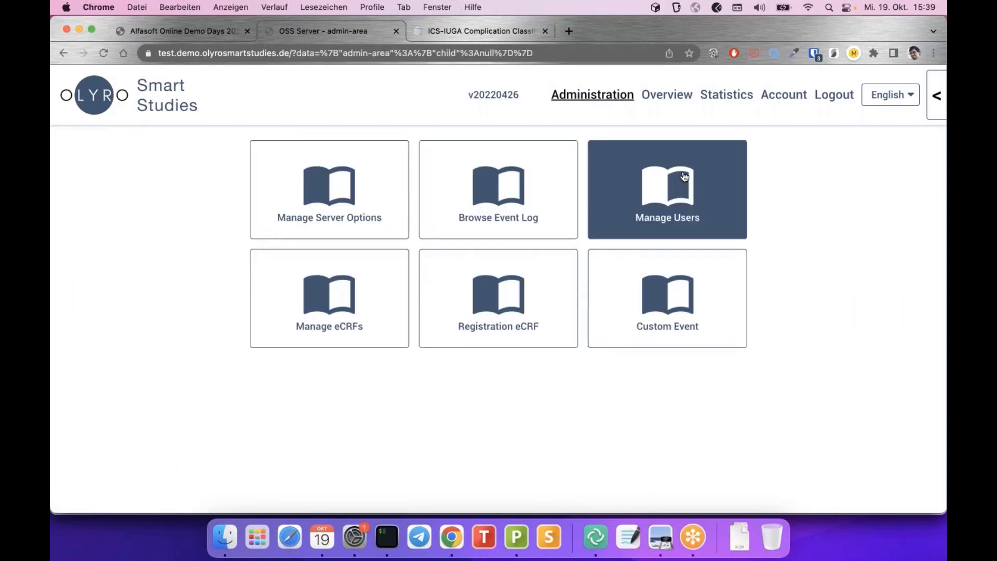
pyautogui.click(658, 187)
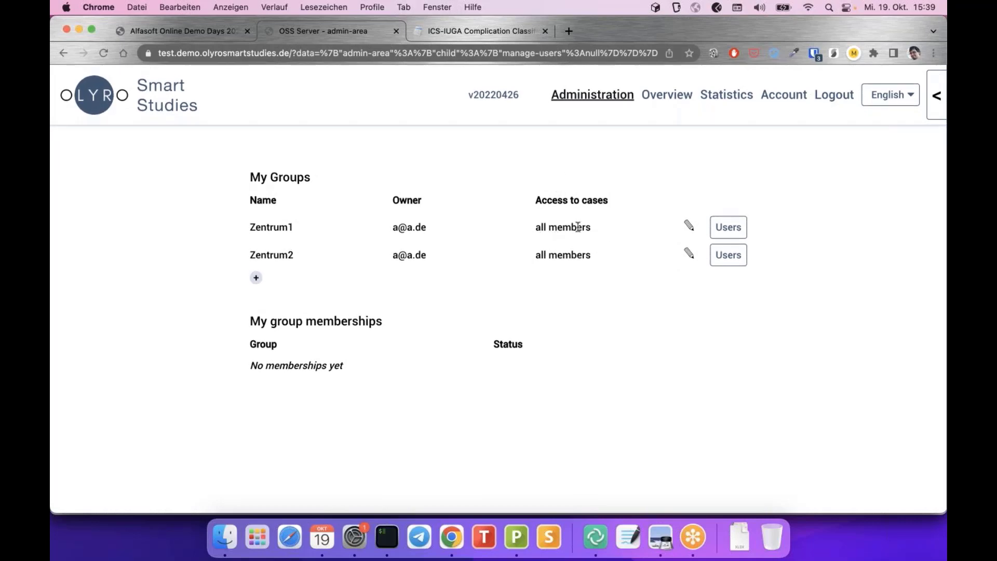
# List the members of group Zentrum1 and highlight the second member's sharing status
pyautogui.click(726, 236)
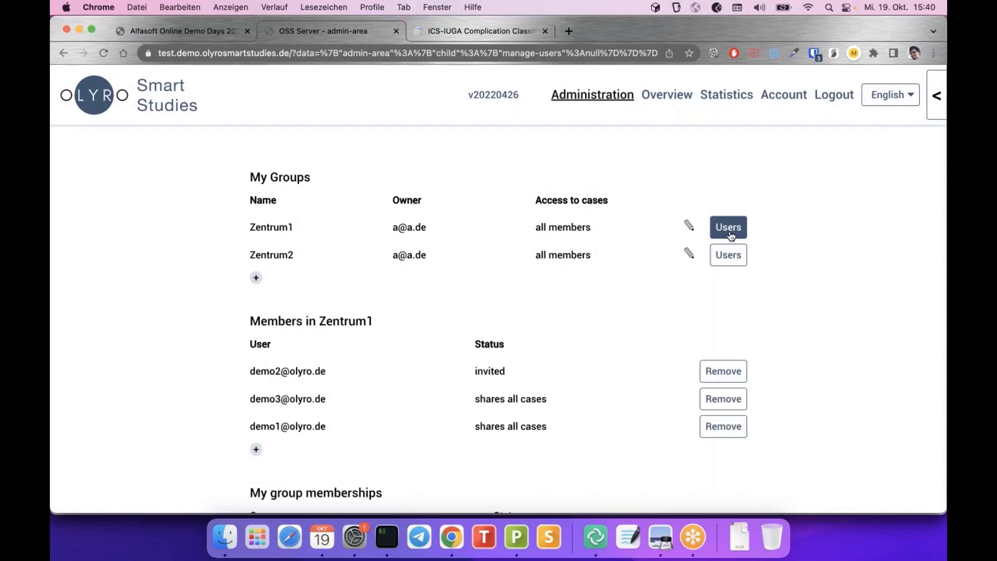
pyautogui.scroll(-1, 452, 301)
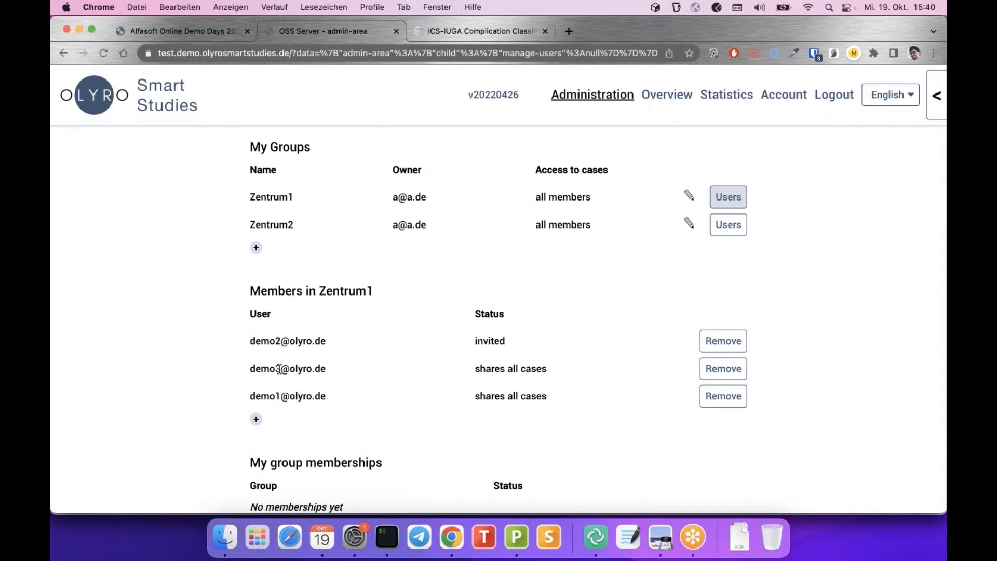
pyautogui.moveTo(472, 369); pyautogui.dragTo(567, 374)
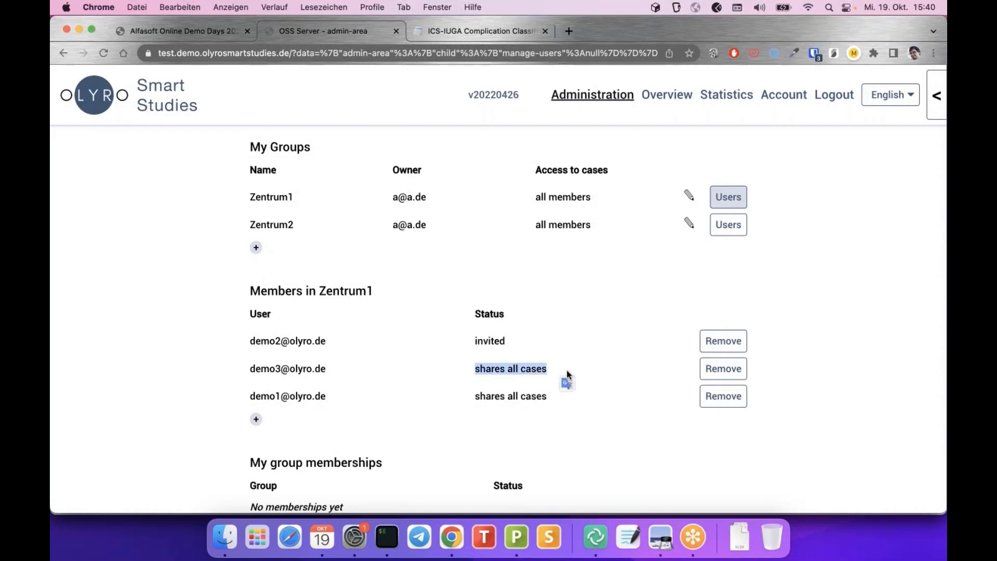
pyautogui.click(556, 367)
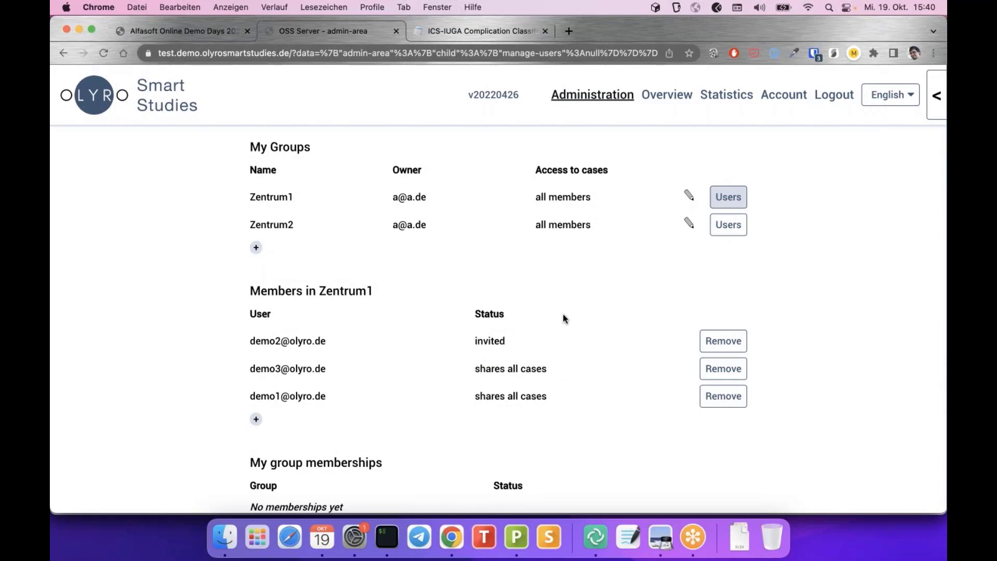
pyautogui.scroll(-1, 565, 319)
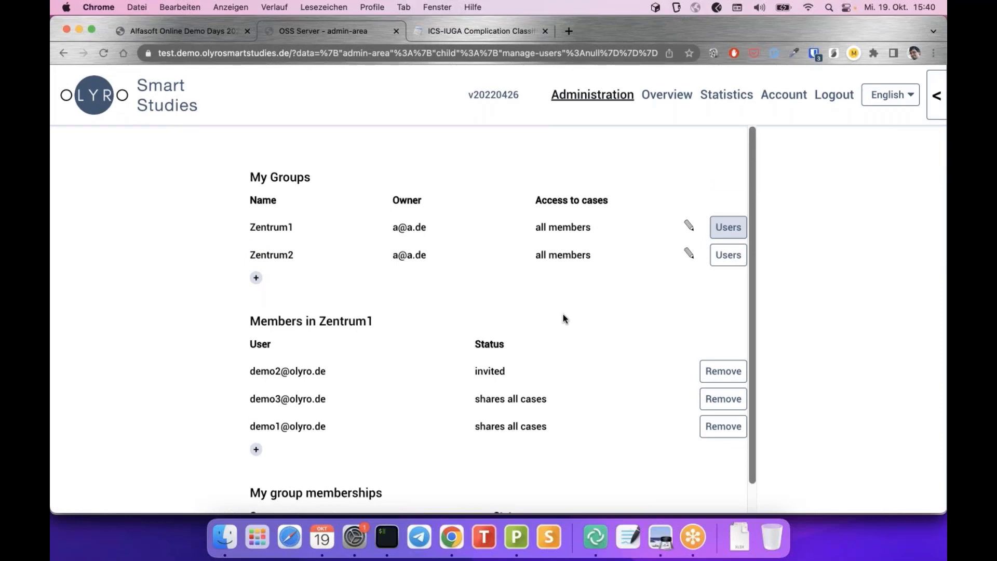
# Show Zentrum2's single member, then return to the Cases overview
pyautogui.click(727, 257)
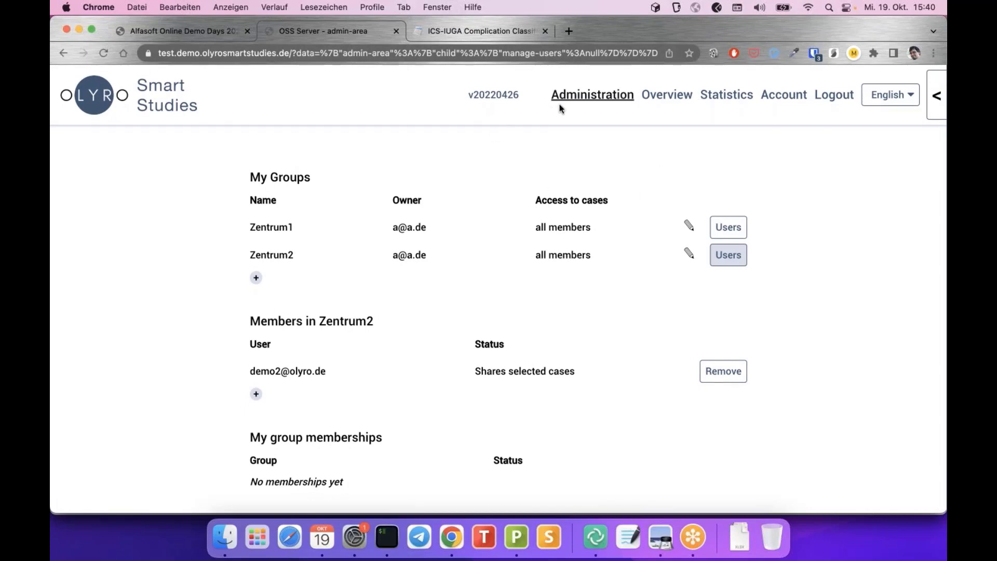
pyautogui.click(667, 96)
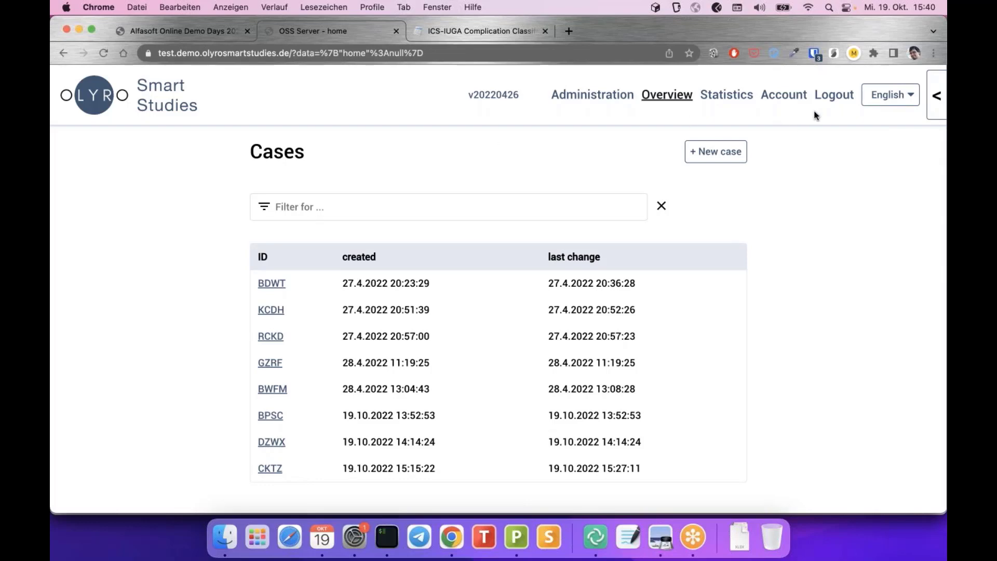
# Log out and sign in as a demo group member using the saved Bitwarden login
pyautogui.click(834, 99)
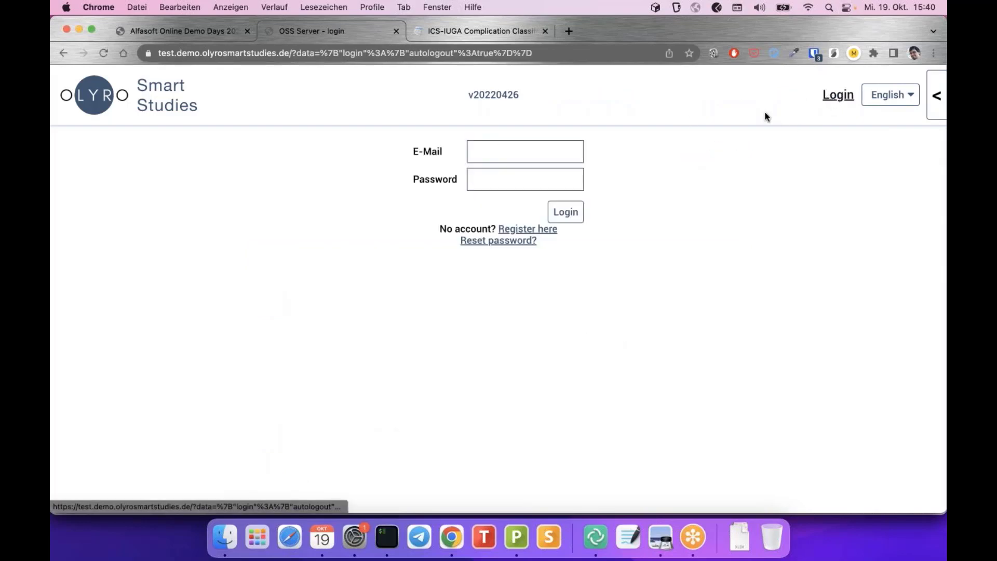
pyautogui.rightClick(545, 152)
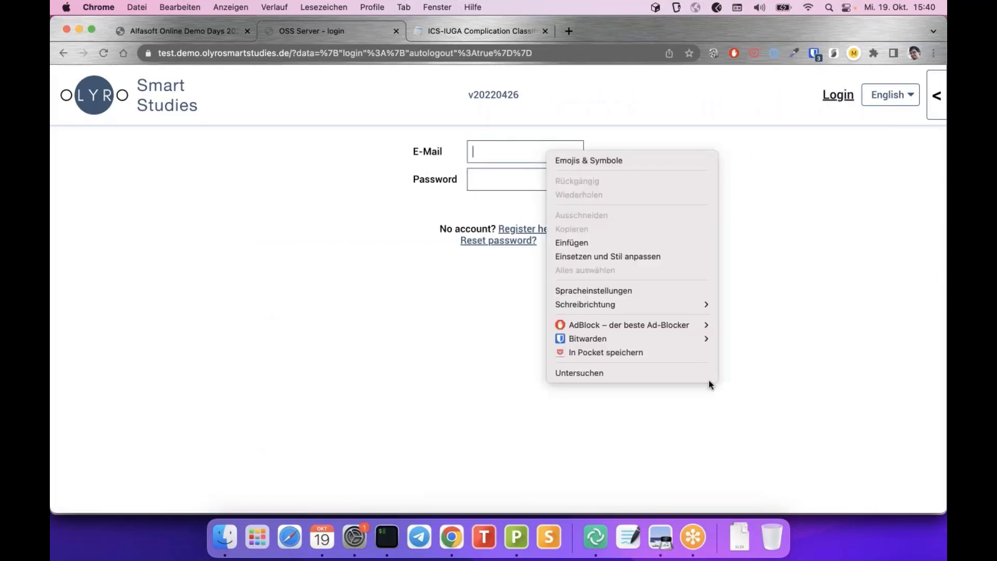
pyautogui.moveTo(703, 341)
pyautogui.moveTo(755, 340)
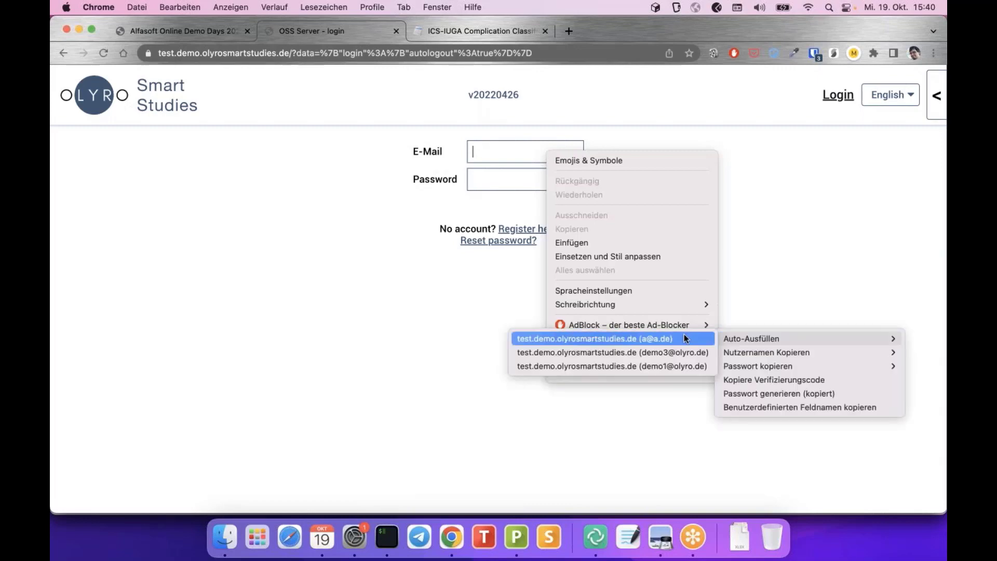
pyautogui.click(670, 367)
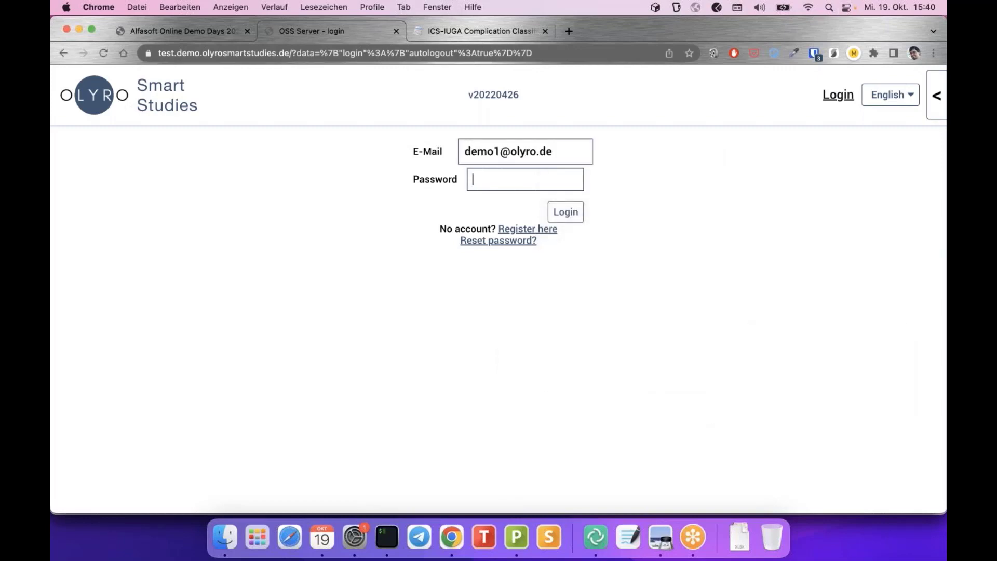
pyautogui.click(573, 213)
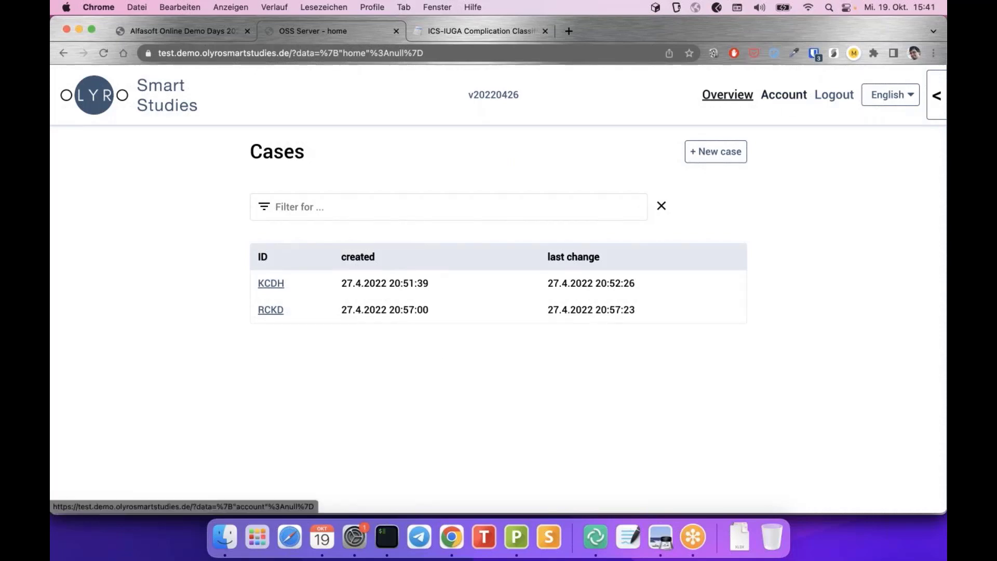
# Sign back in as administrator via Bitwarden autofill and open Manage Users
pyautogui.click(835, 95)
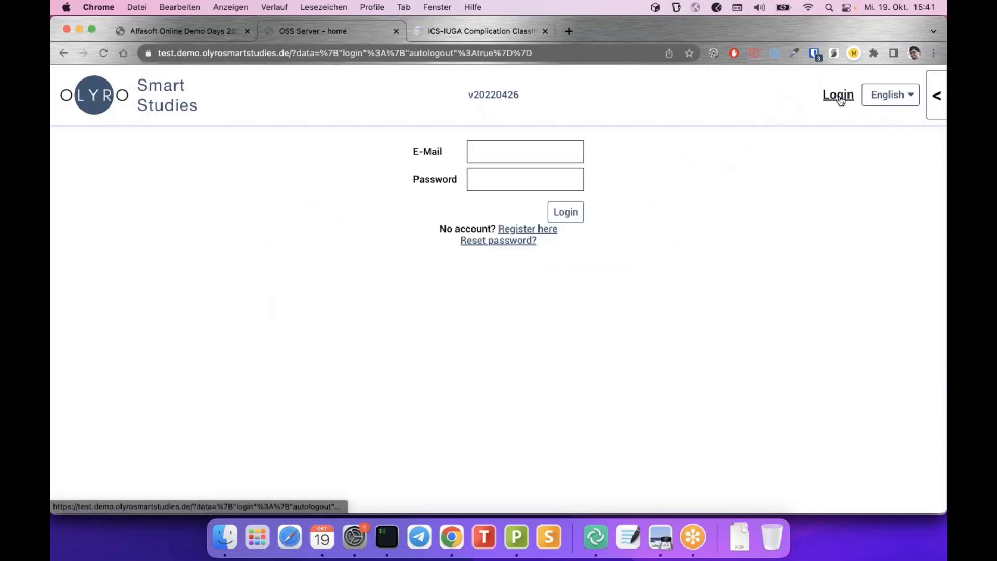
pyautogui.click(566, 149)
pyautogui.rightClick(566, 150)
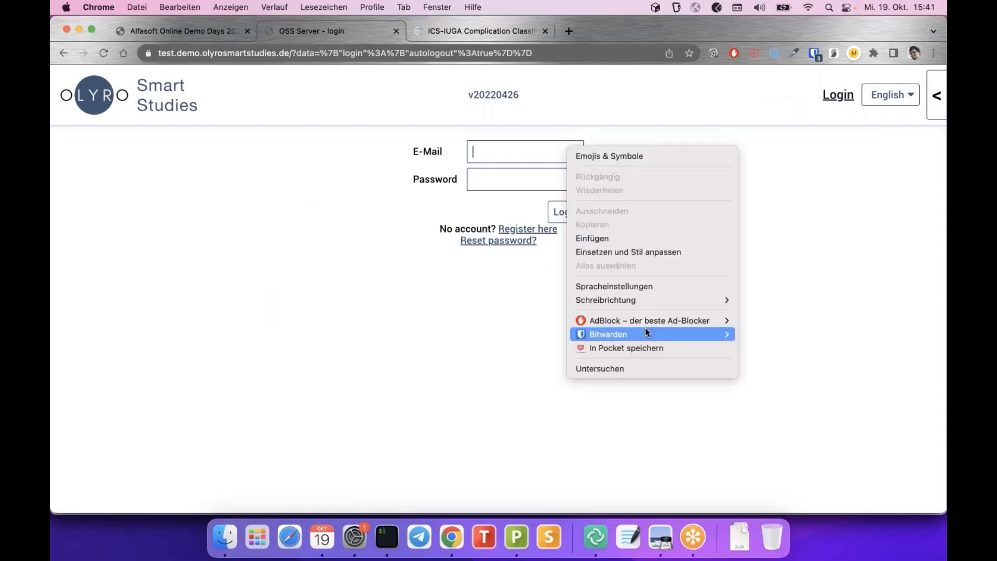
pyautogui.moveTo(647, 332)
pyautogui.moveTo(769, 336)
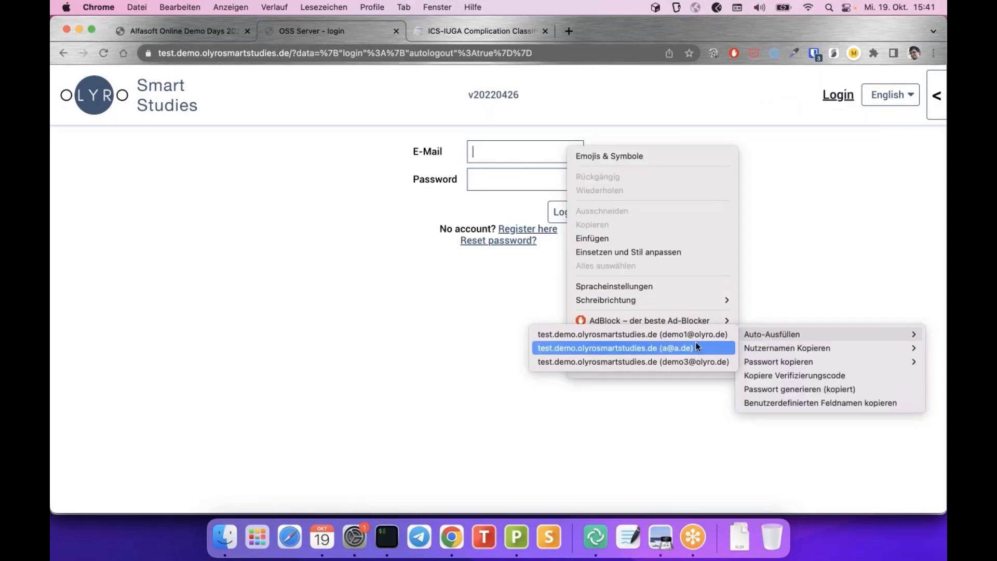
pyautogui.click(688, 348)
pyautogui.click(566, 211)
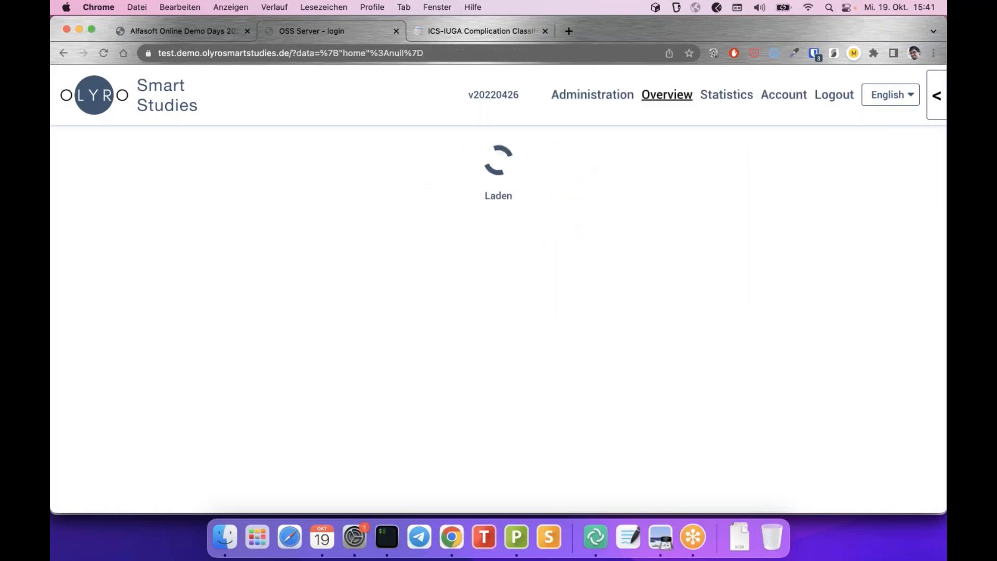
pyautogui.click(606, 94)
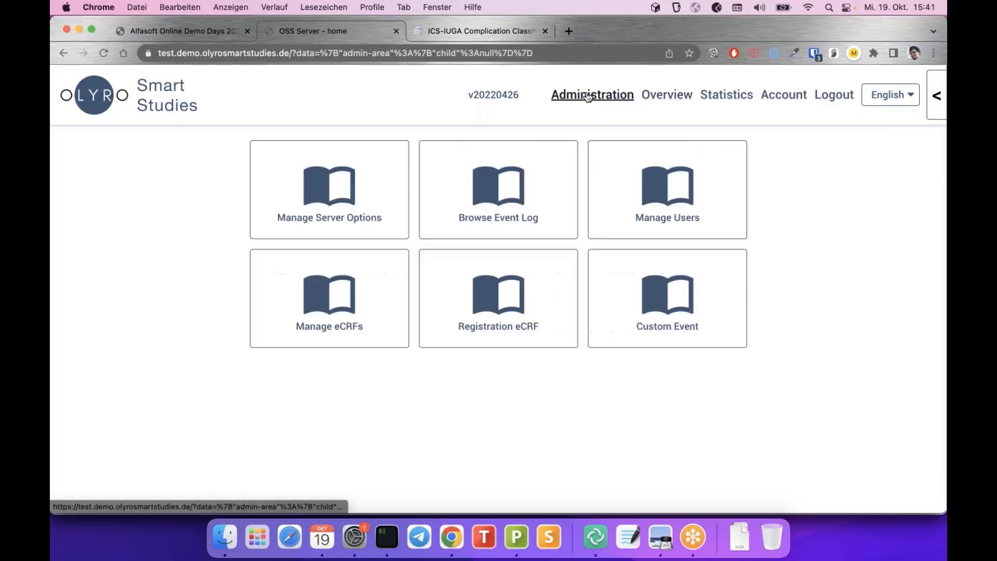
pyautogui.click(647, 201)
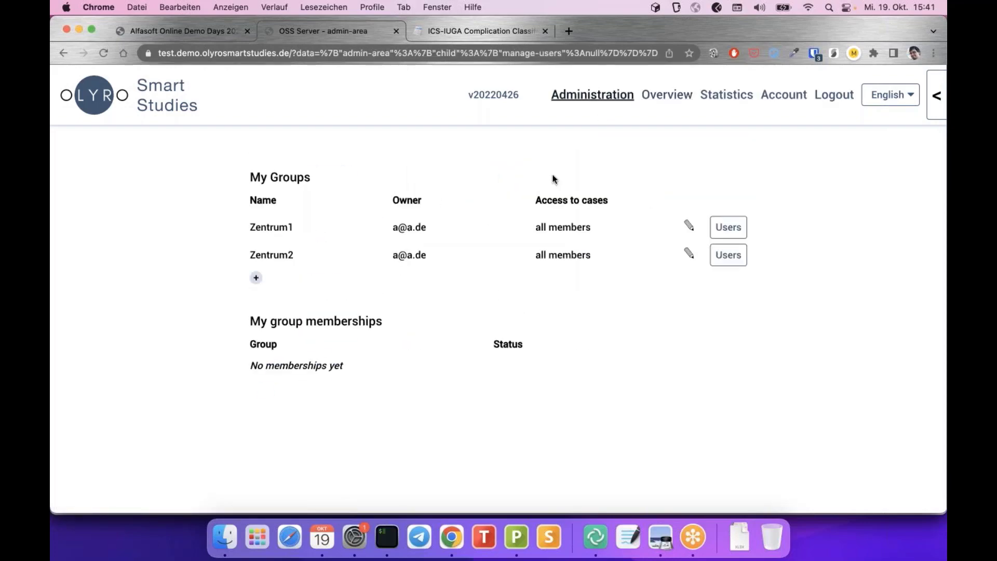
# Add an unnamed group row with case access Owners only, then switch to the slides
pyautogui.click(257, 276)
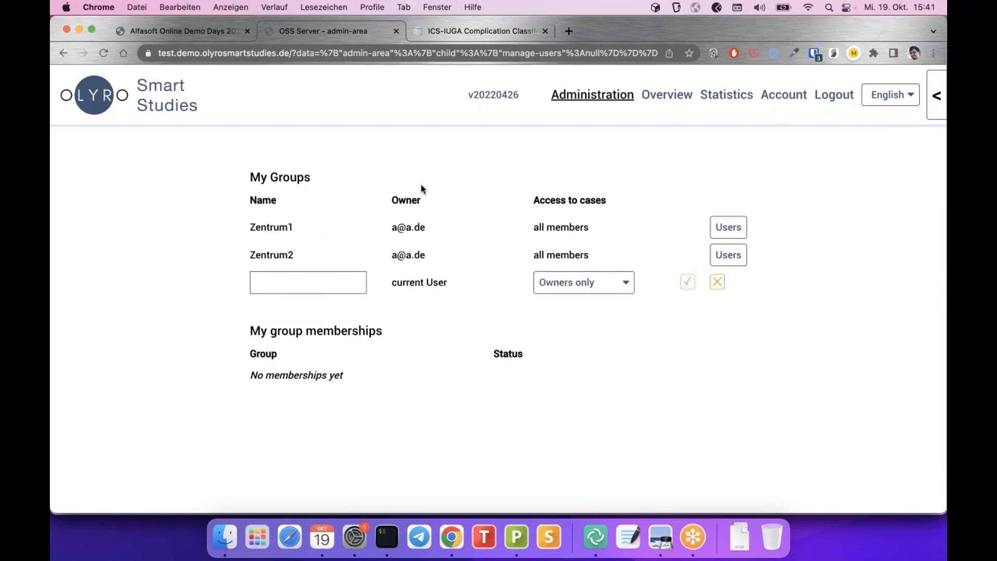
pyautogui.click(587, 284)
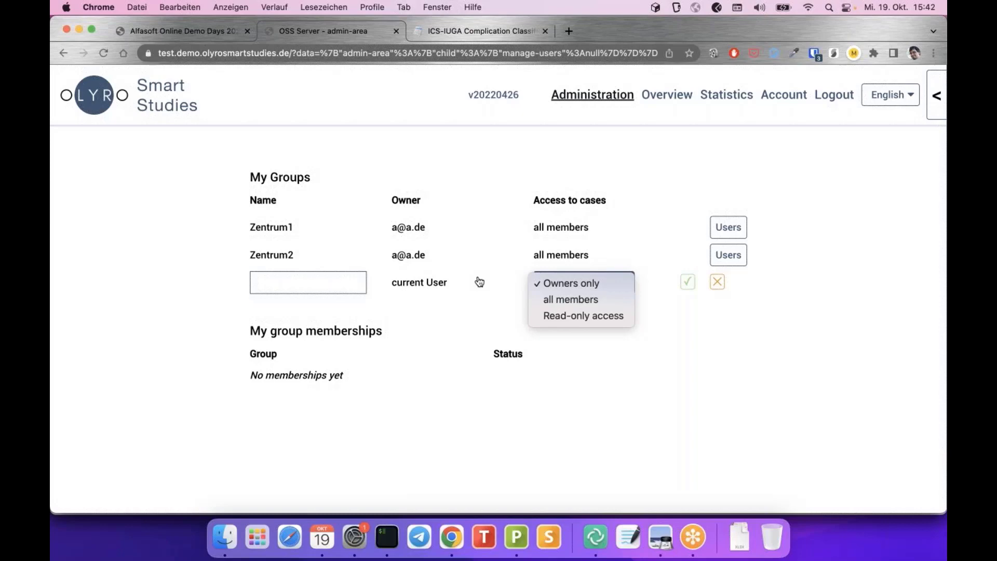
pyautogui.click(187, 218)
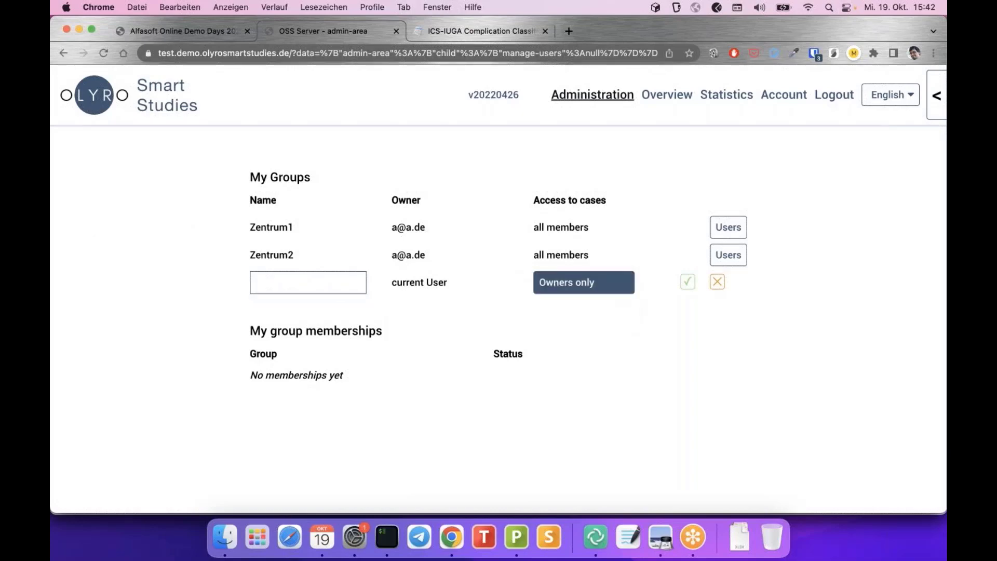
pyautogui.hotkey('ctrl', 'Right')
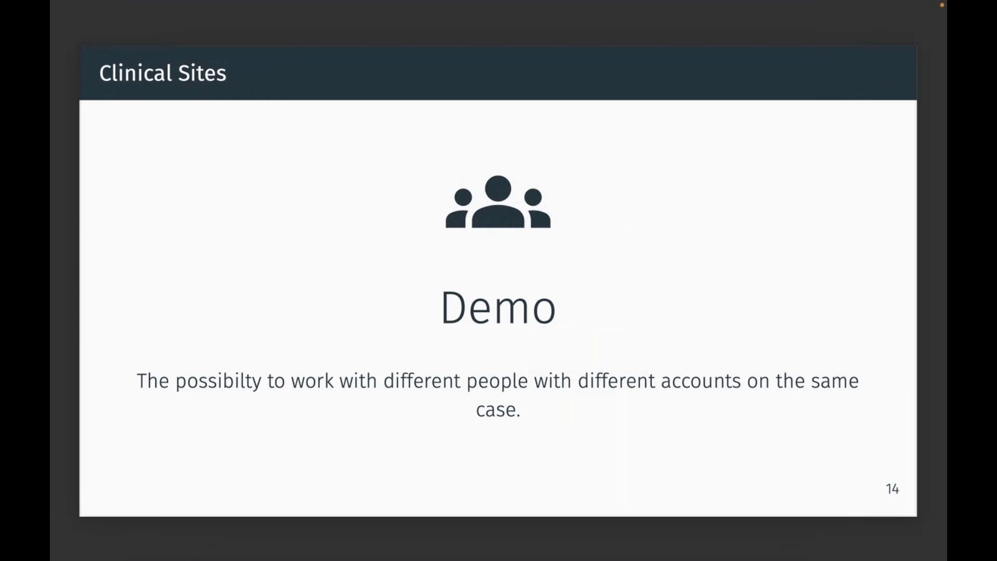
# Advance to slide 15, 'Events – Demo', then return to the browser
pyautogui.press('Right')
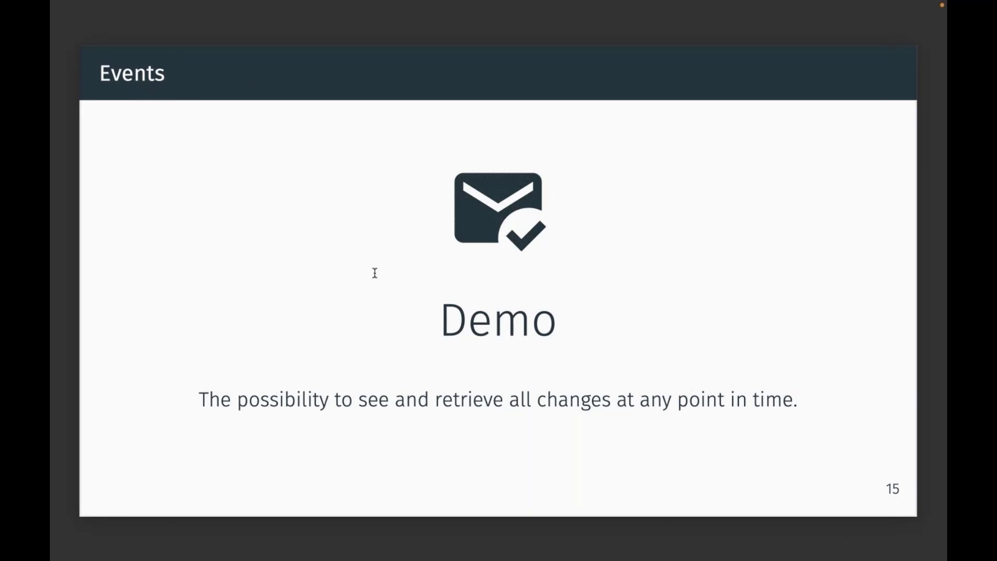
pyautogui.hotkey('ctrl', 'Left')
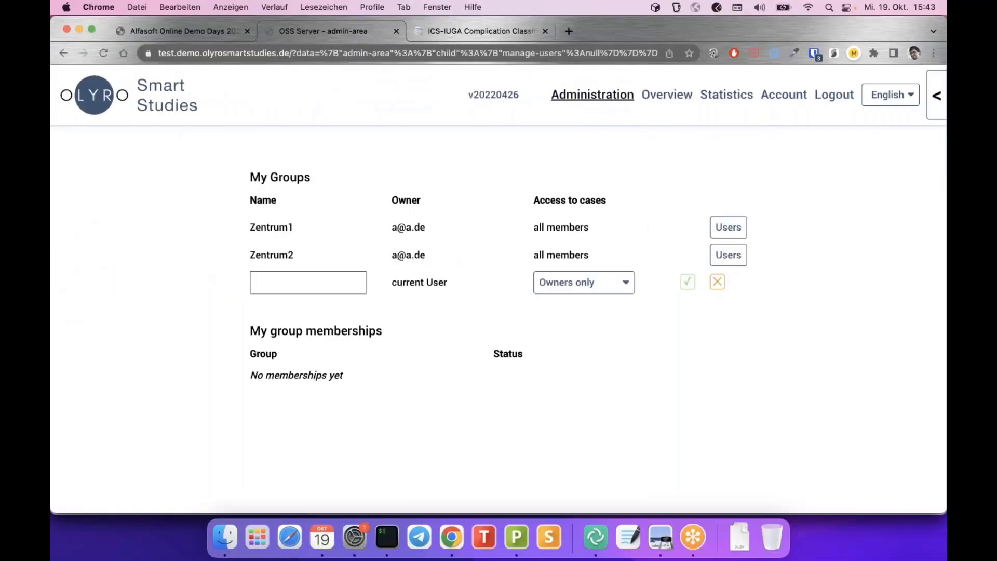
# Review case BDWT's change summary, showing alter changed from 123 to 119
pyautogui.click(675, 98)
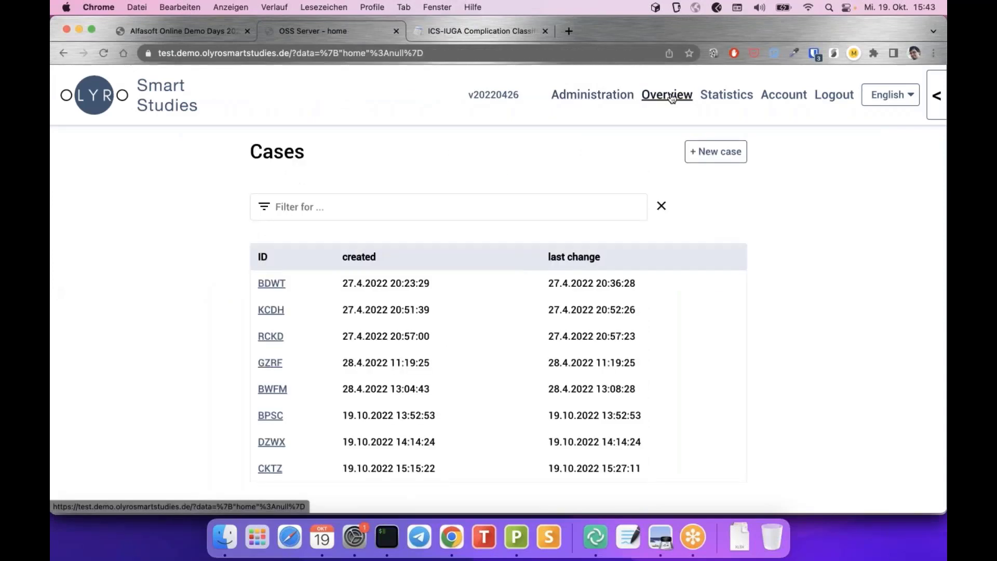
pyautogui.click(275, 285)
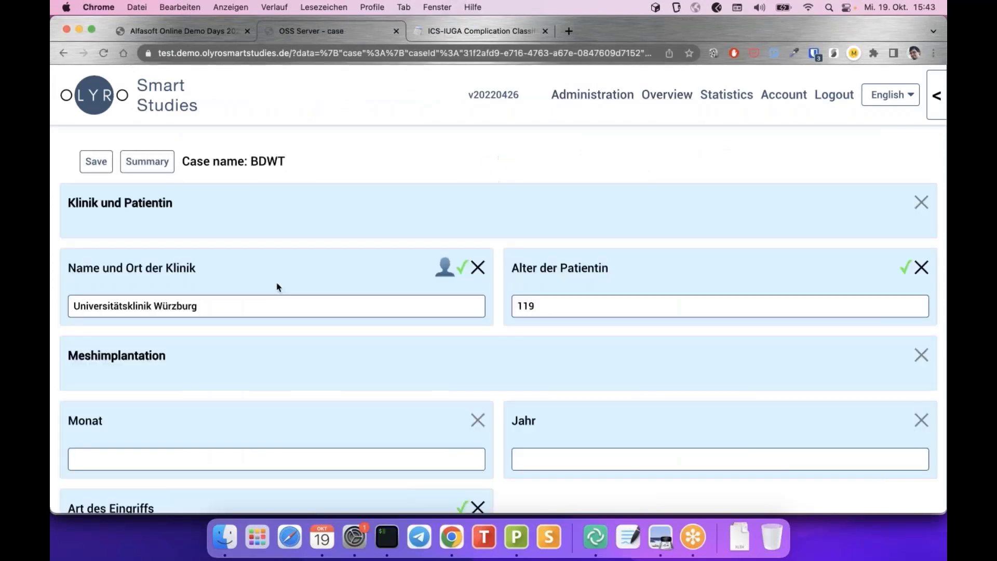
pyautogui.click(147, 162)
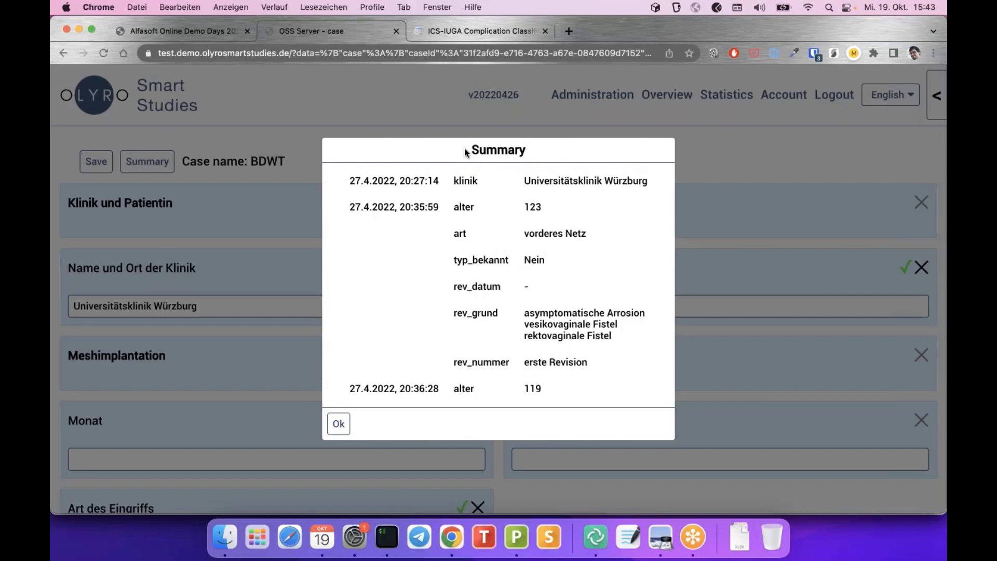
pyautogui.click(339, 424)
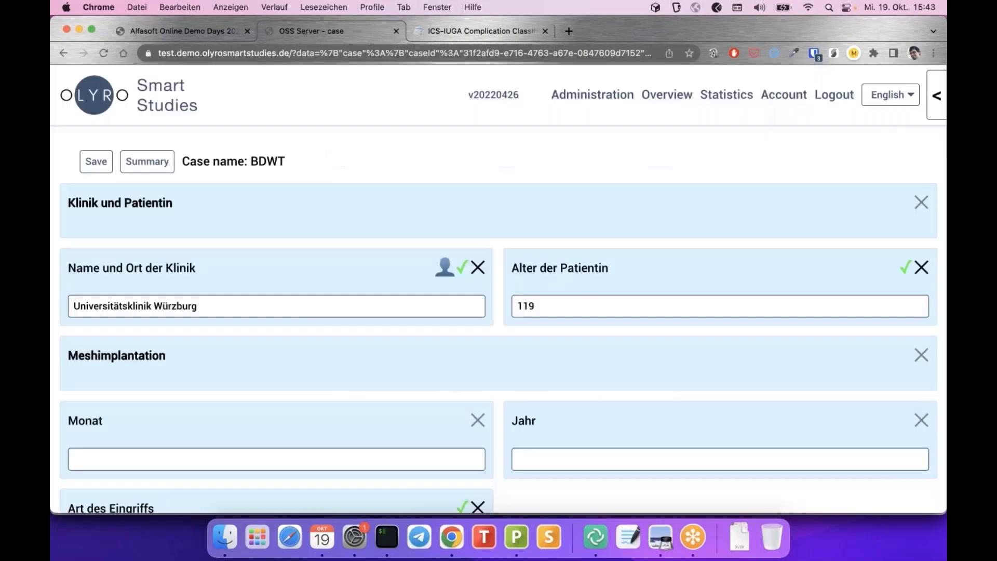
pyautogui.click(592, 99)
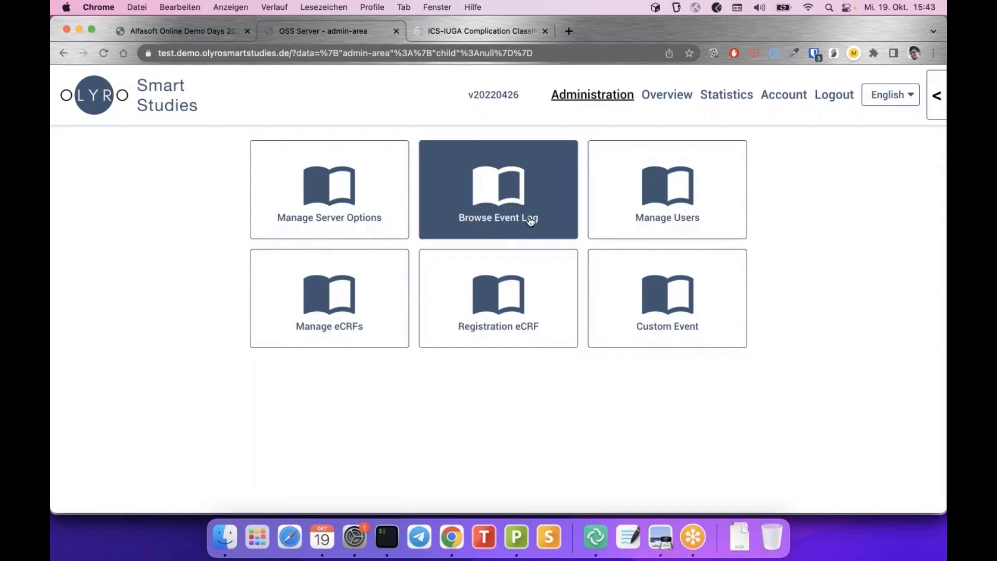
# Open the event log, newest entry GetCaseAuditTrail at 19.10.2022, 15:43:17
pyautogui.click(502, 177)
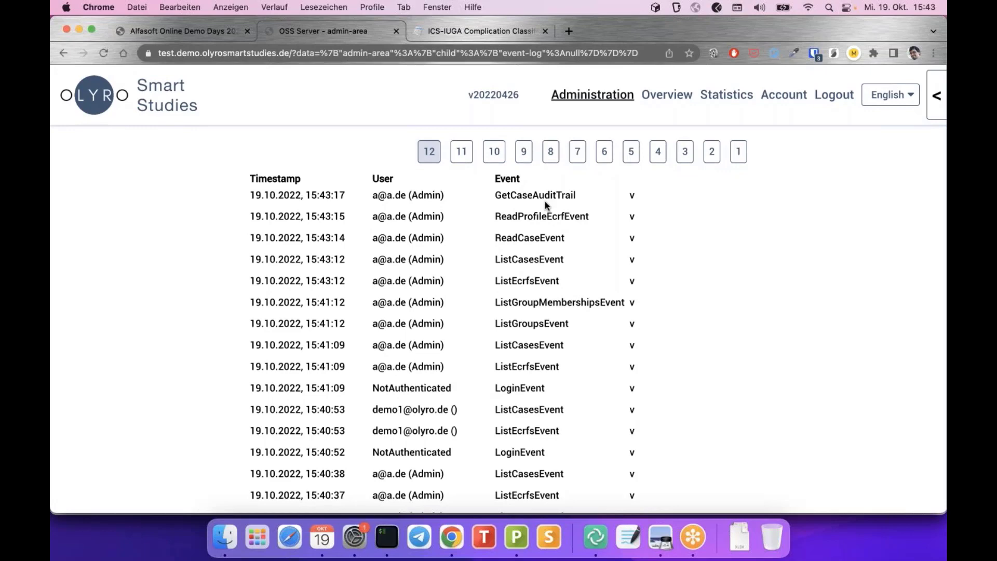
pyautogui.moveTo(545, 201); pyautogui.dragTo(491, 198)
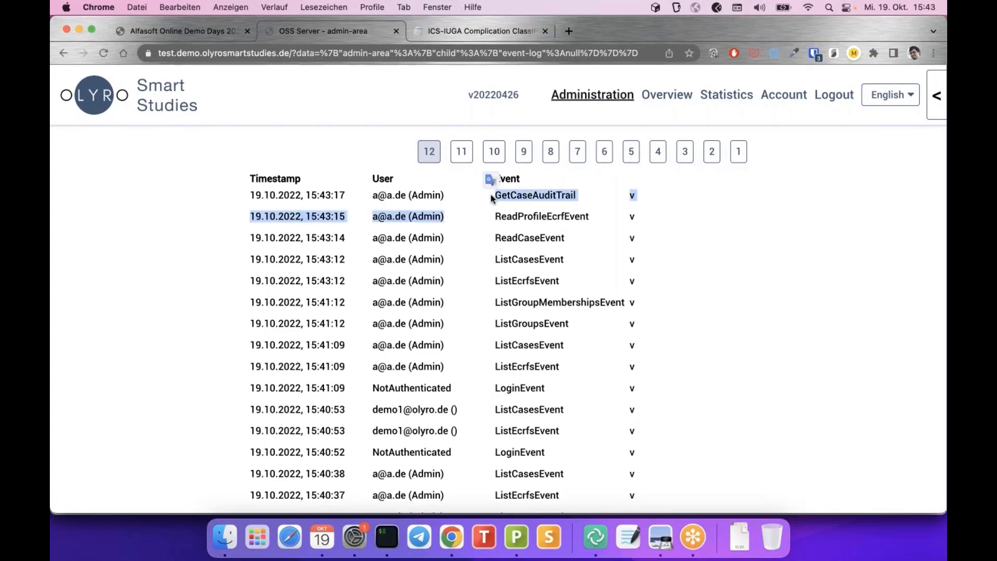
pyautogui.click(491, 198)
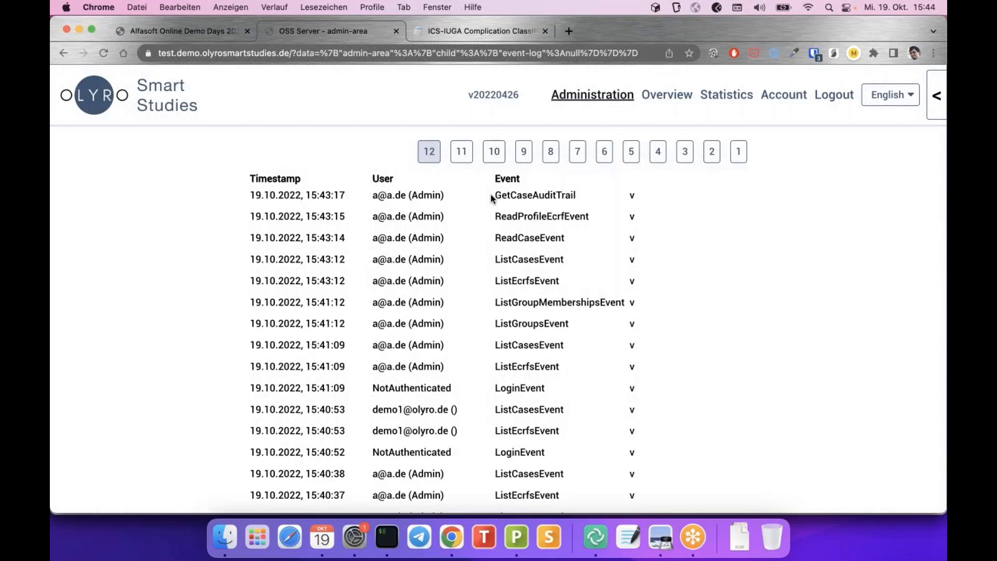
# Expand the 15:43:15 ReadProfileEcrfEvent log entry, showing 'The Registrations-ECRF was retrieved.'
pyautogui.click(632, 197)
pyautogui.click(632, 198)
pyautogui.click(633, 218)
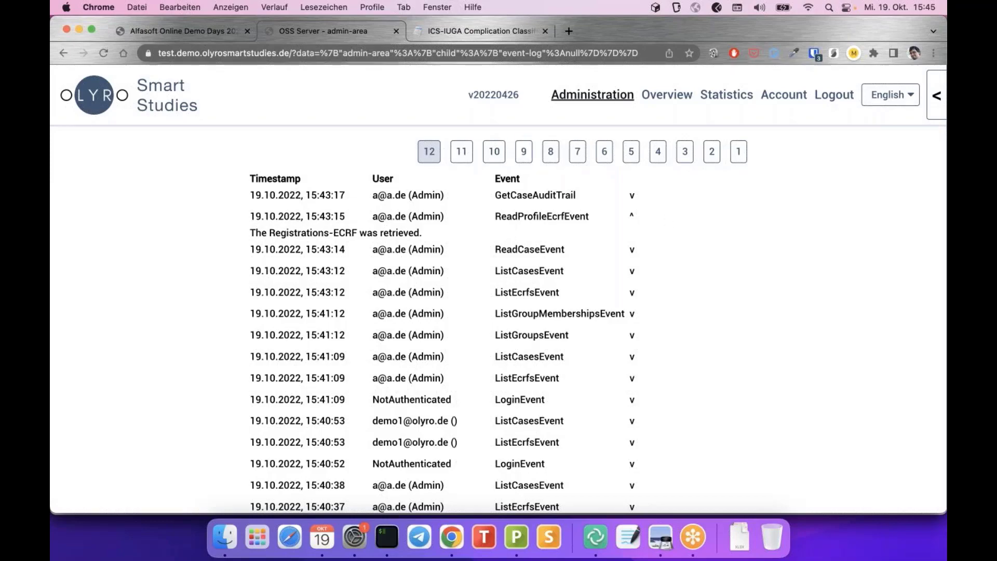
pyautogui.scroll(-3, 666, 219)
pyautogui.scroll(3, 666, 219)
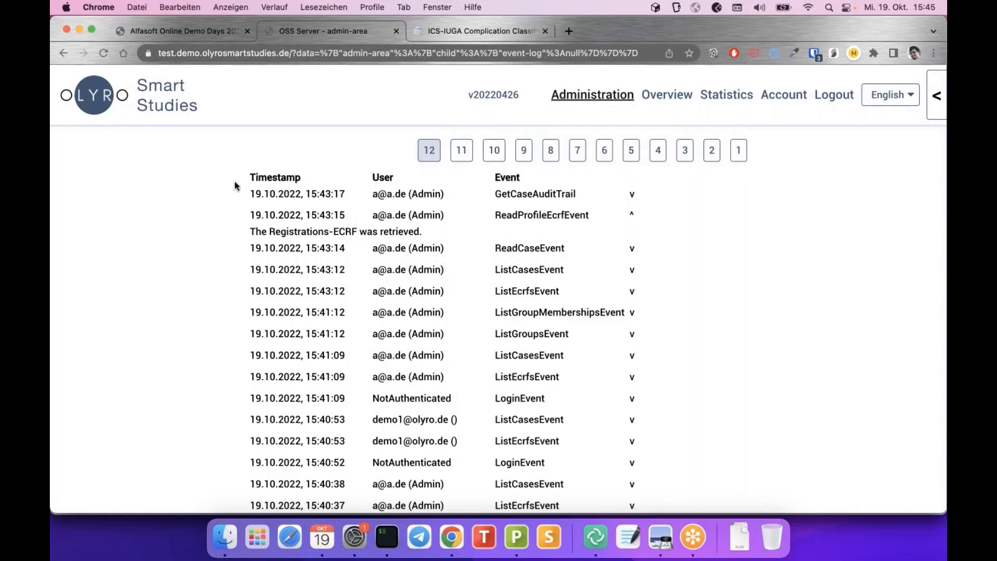
pyautogui.scroll(-1, 237, 187)
pyautogui.scroll(1, 237, 186)
pyautogui.scroll(-5, 442, 282)
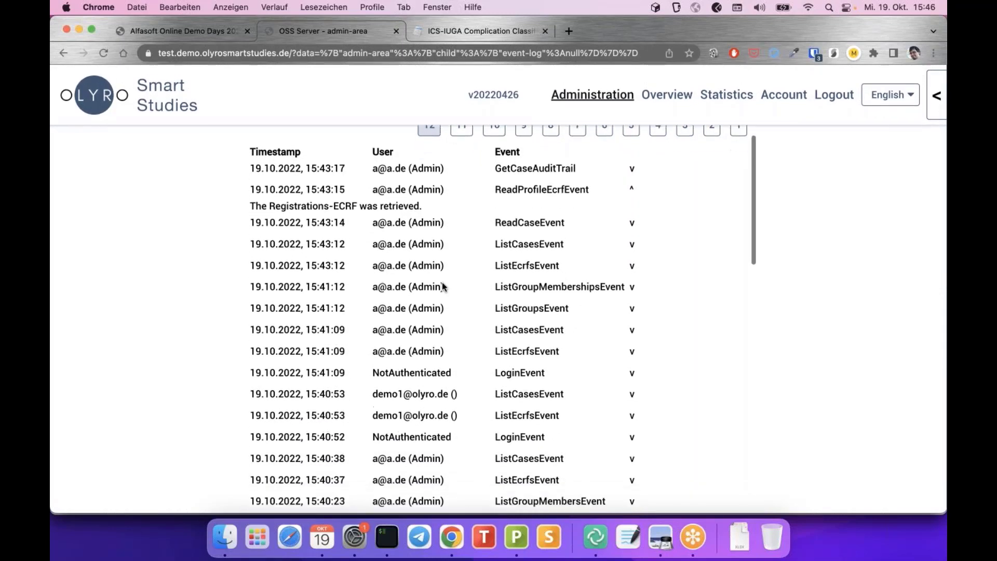
pyautogui.scroll(5, 443, 282)
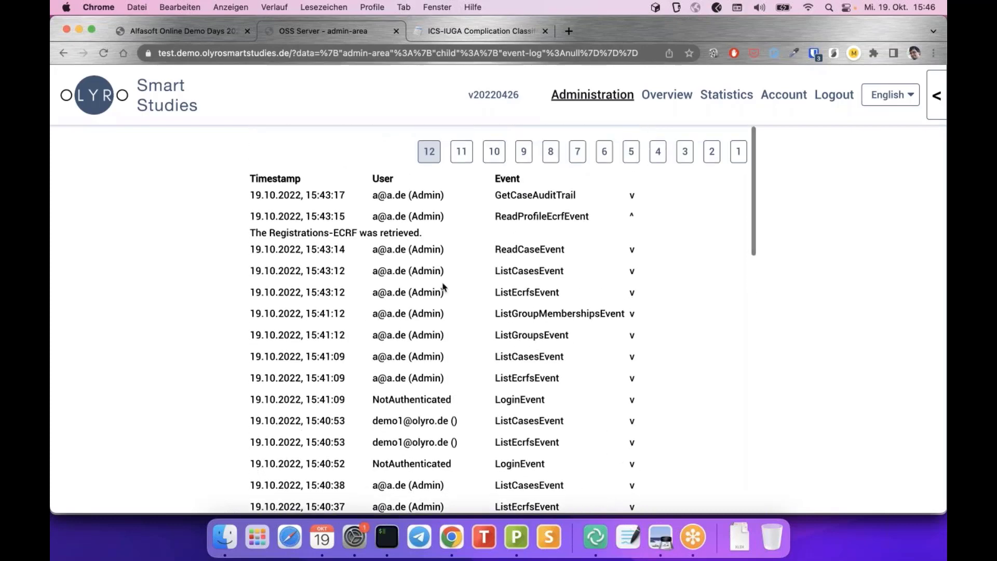
# Advance the slides to slide 16 'Export – Demo', then return to the browser
pyautogui.press('super+Tab')
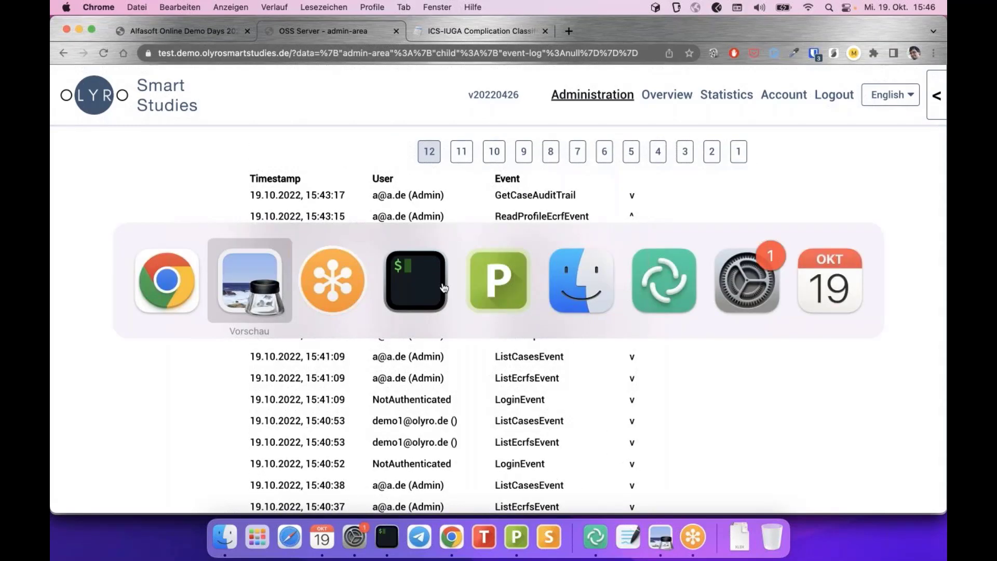
pyautogui.press('Right')
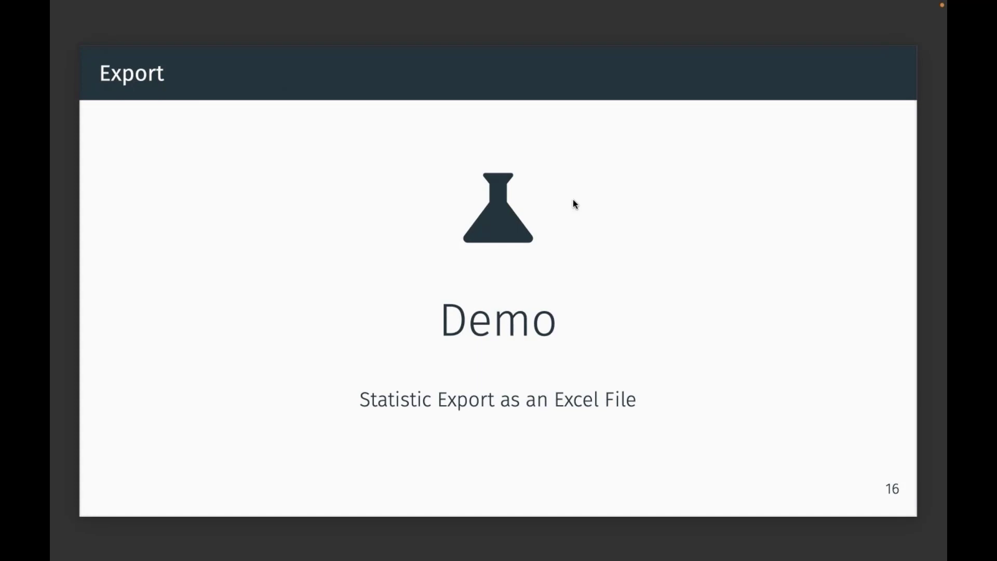
pyautogui.hotkey('ctrl', 'Left')
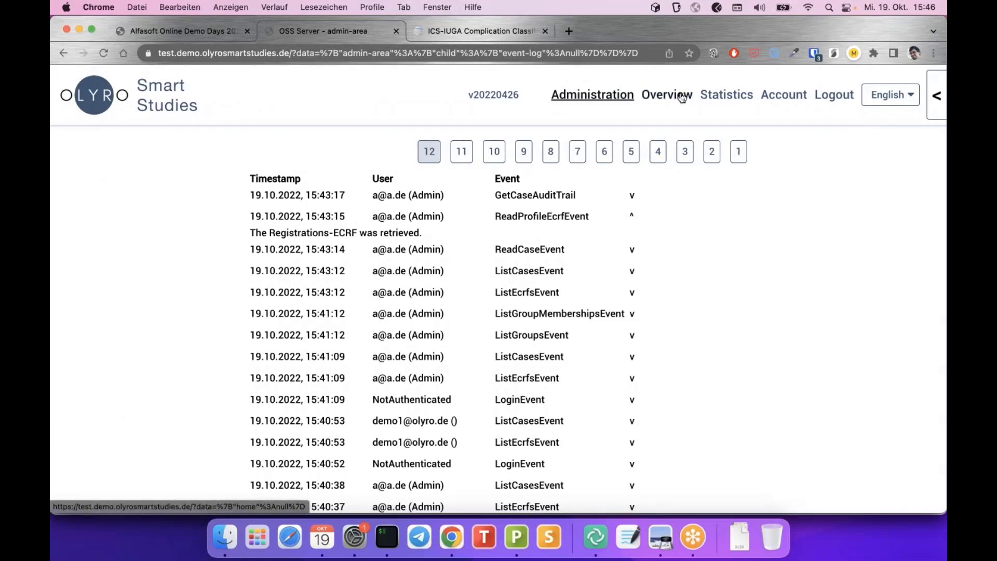
# Download the Statistics export for 'All cases on the server' and open the xlsx in PlanMaker
pyautogui.click(735, 99)
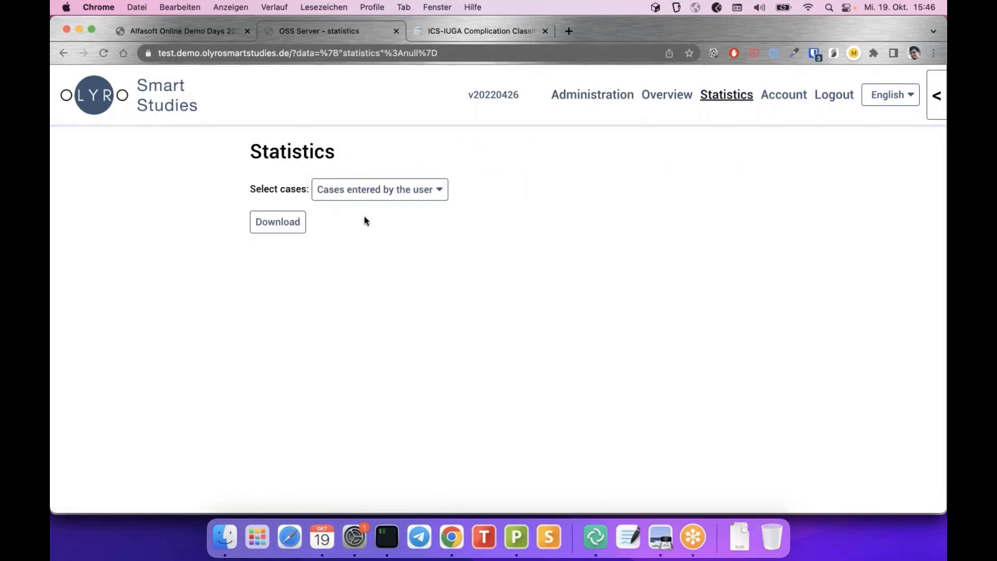
pyautogui.click(395, 197)
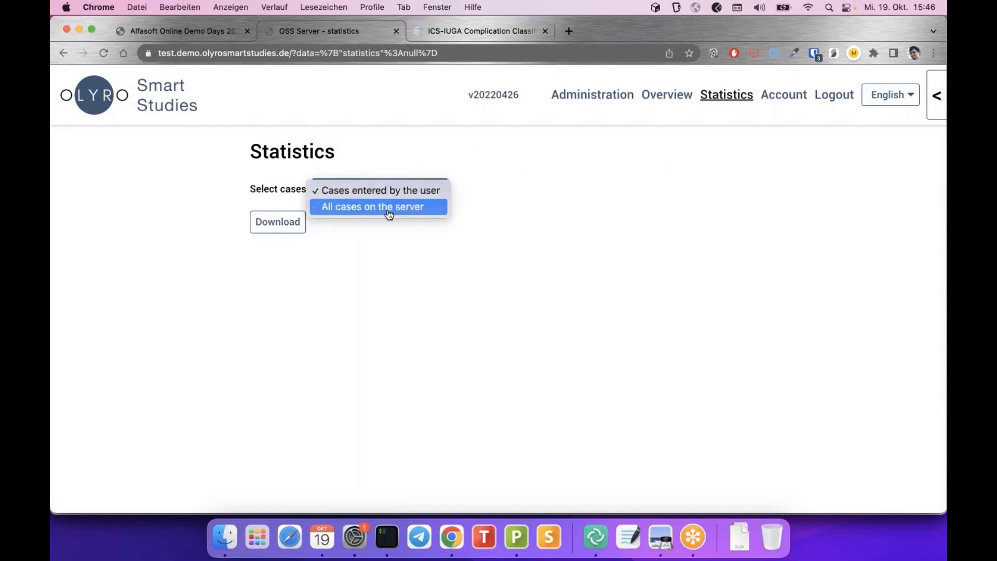
pyautogui.click(388, 212)
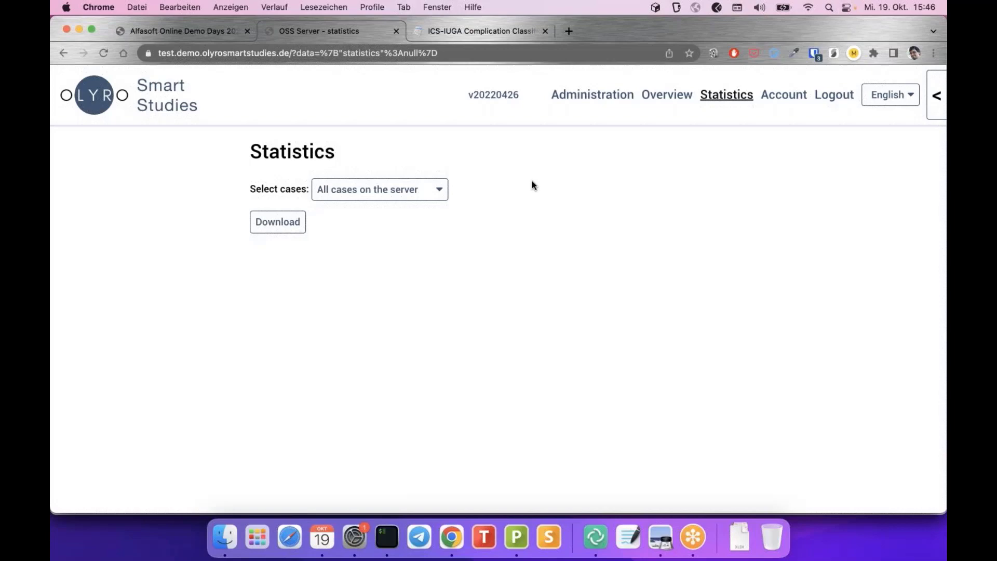
pyautogui.click(281, 225)
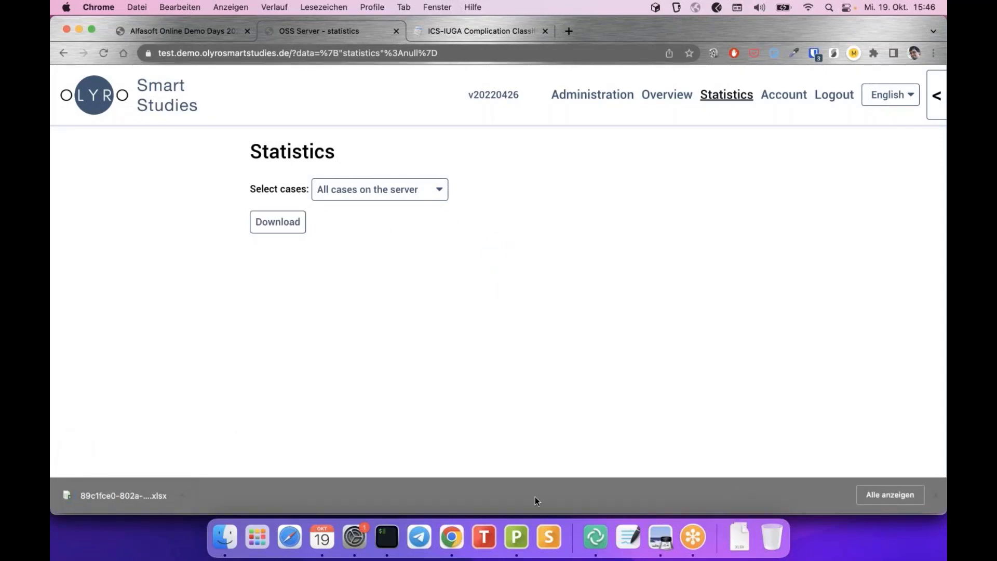
pyautogui.click(511, 555)
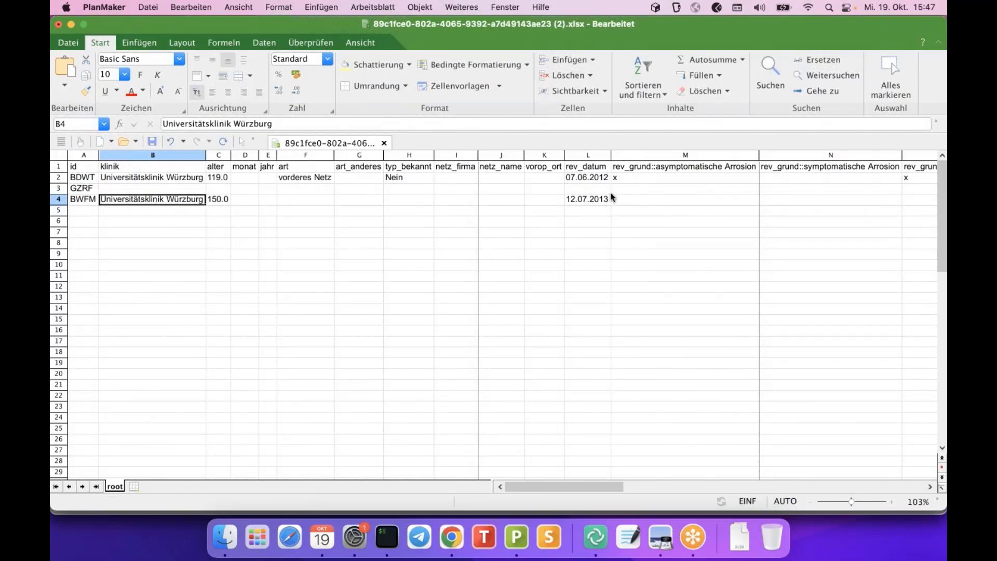
pyautogui.hscroll(2, 611, 196)
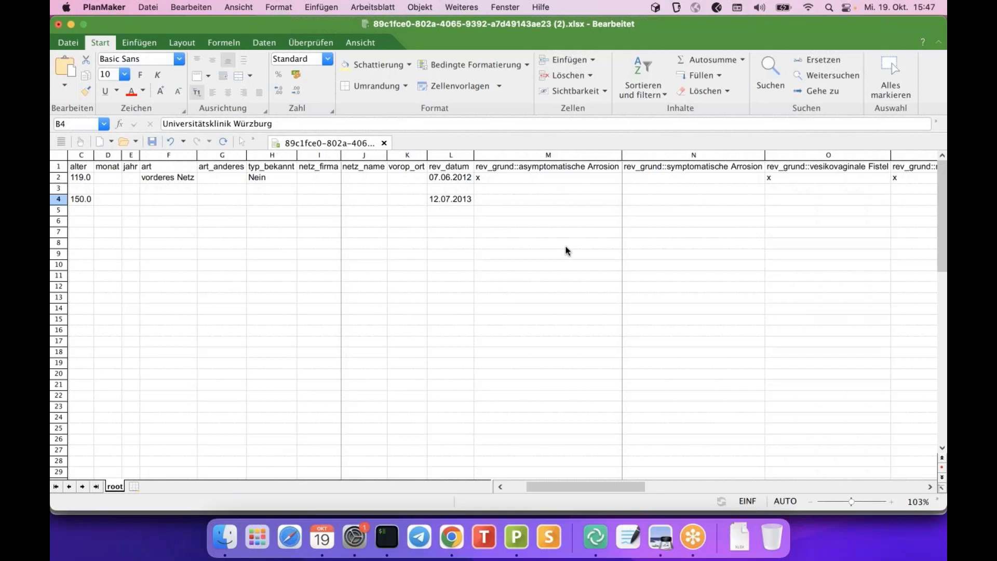
# Inspect the asymptomatische Arrosion header in cell M1, then return to the browser's Statistics page
pyautogui.click(520, 168)
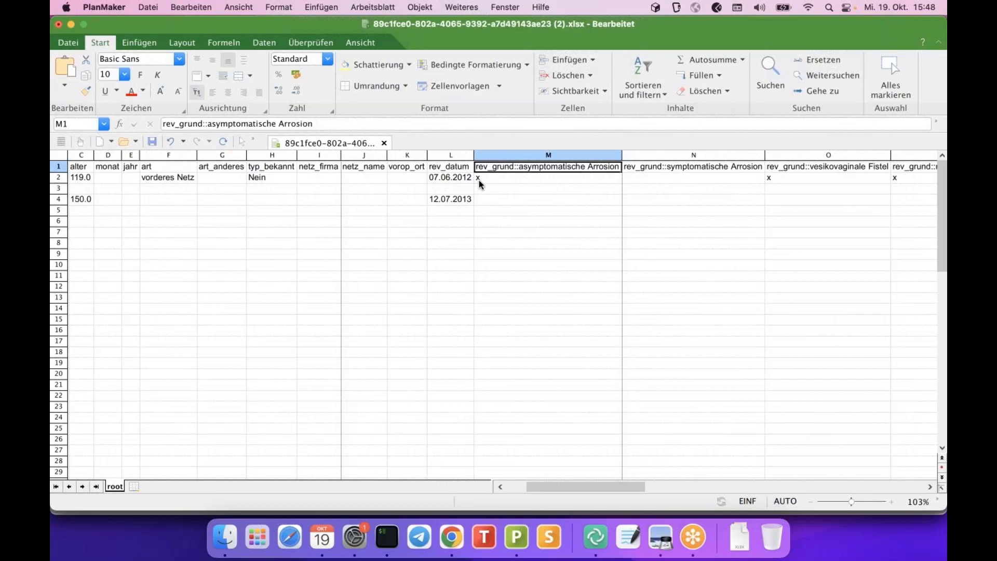
pyautogui.hscroll(-3, 478, 180)
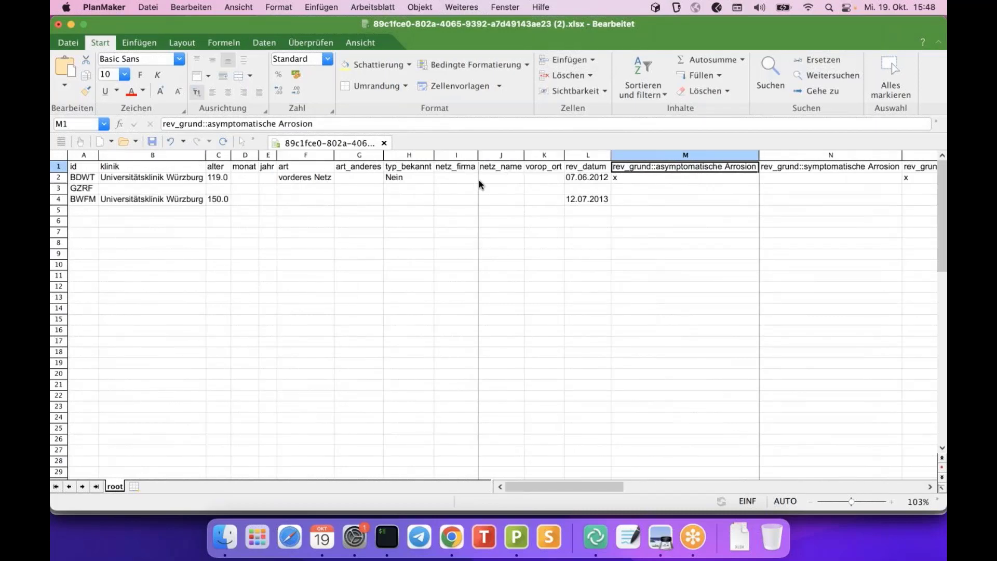
pyautogui.hscroll(5, 478, 179)
pyautogui.hscroll(-5, 479, 180)
pyautogui.click(452, 537)
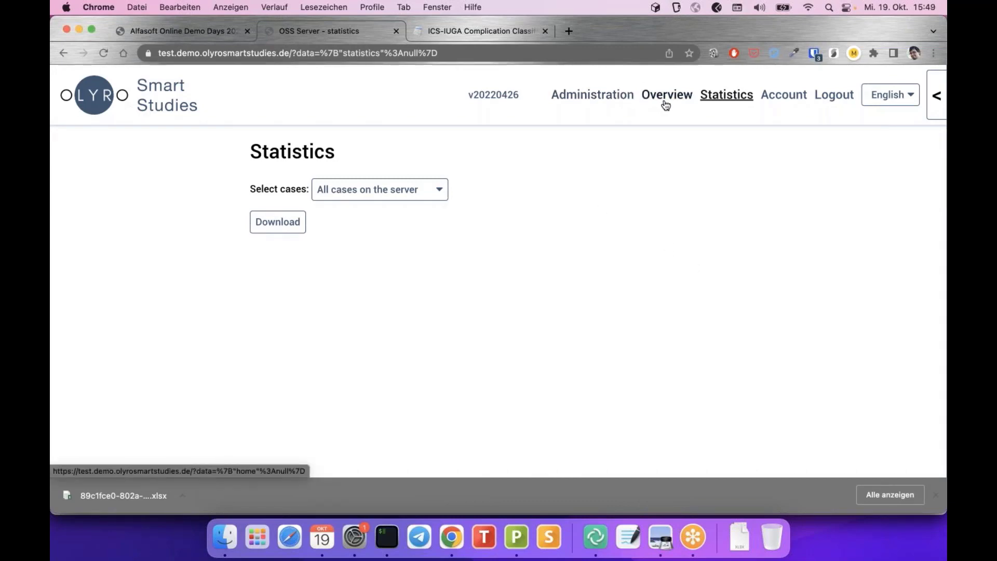
# Open the Administration area from the top navigation bar
pyautogui.click(607, 97)
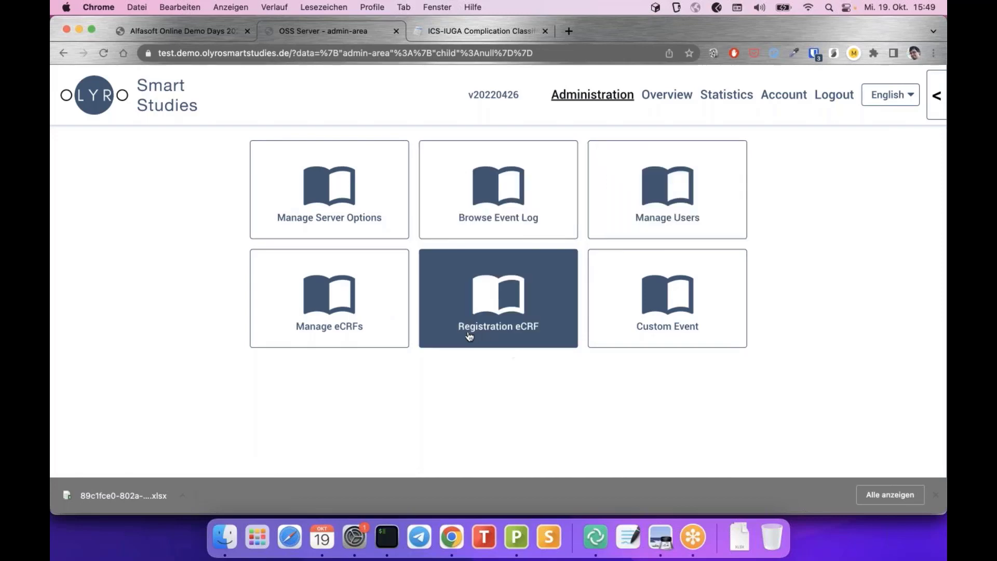
# Open the Registration eCRF editor and review its Vorname, Nachname, Telefonnummer and Klinik fields
pyautogui.click(511, 309)
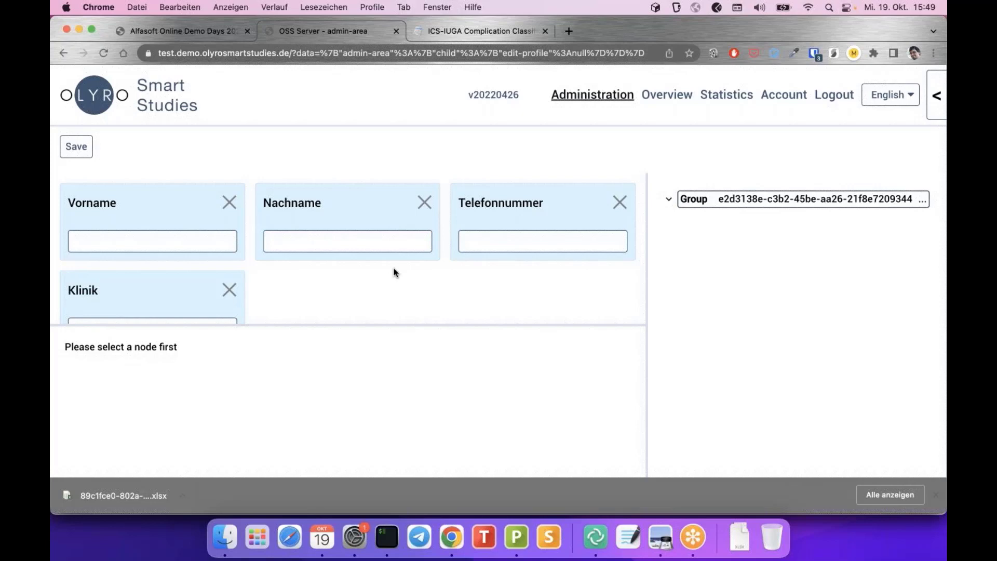
pyautogui.scroll(-2, 393, 254)
pyautogui.scroll(2, 395, 239)
pyautogui.scroll(1, 395, 239)
pyautogui.scroll(-2, 396, 237)
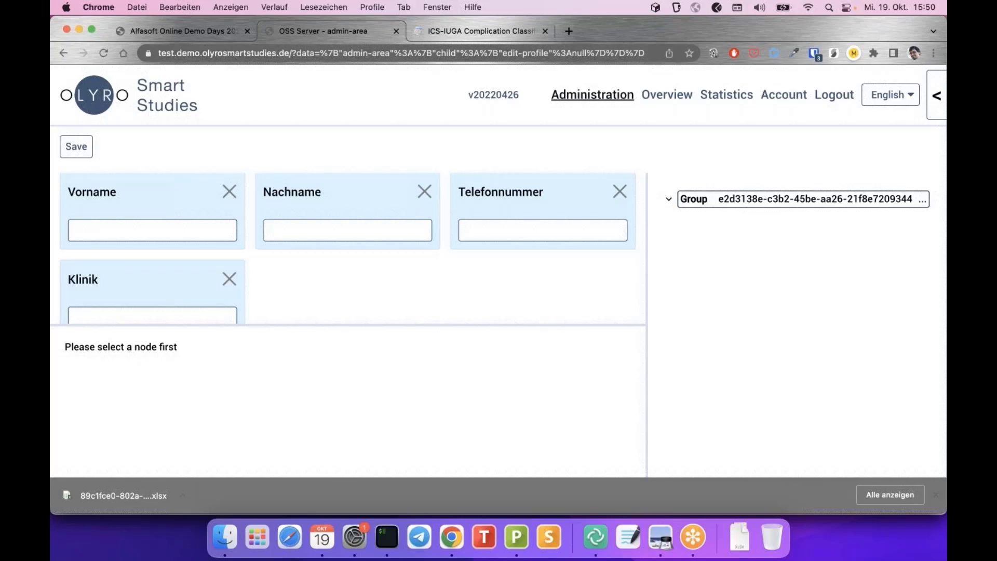
pyautogui.scroll(-2, 348, 249)
pyautogui.scroll(3, 348, 249)
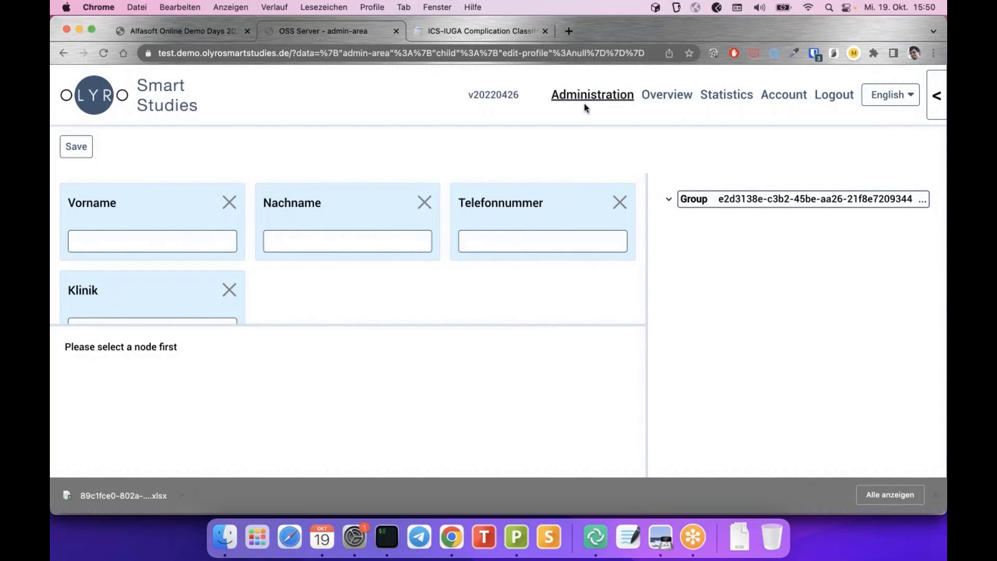
# Open case BDWT from the Cases list, then go back via Cases to Administration
pyautogui.click(659, 98)
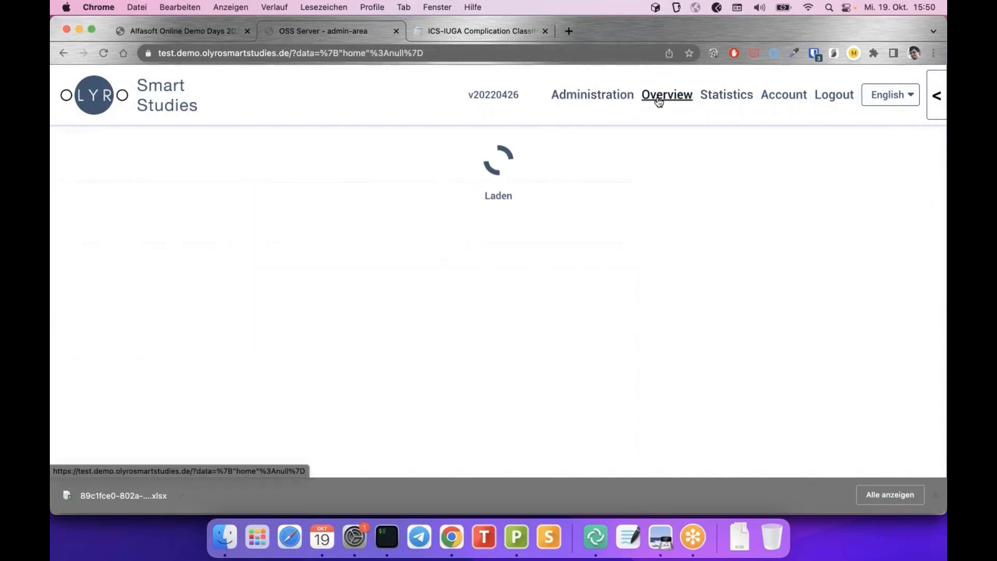
pyautogui.click(270, 285)
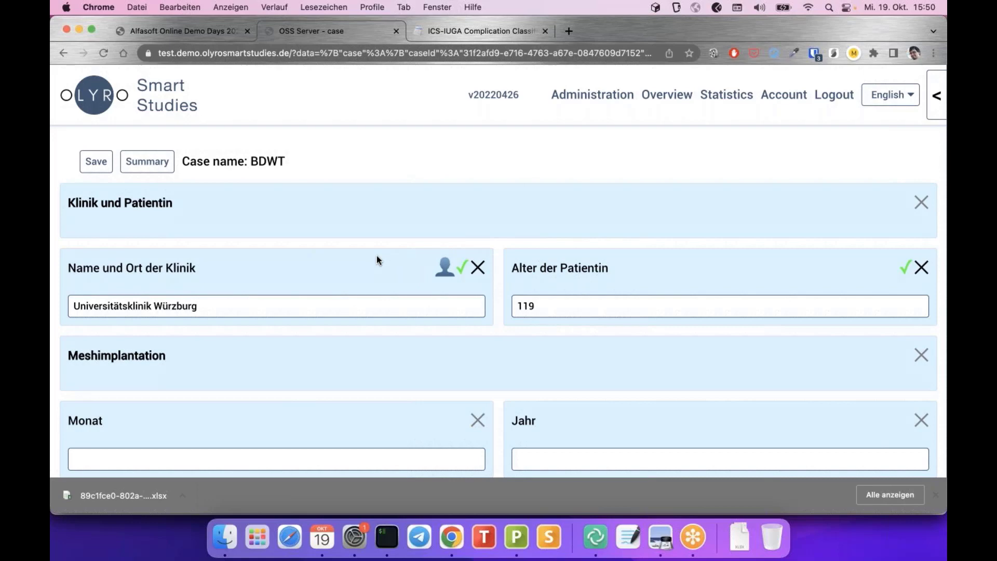
pyautogui.click(670, 97)
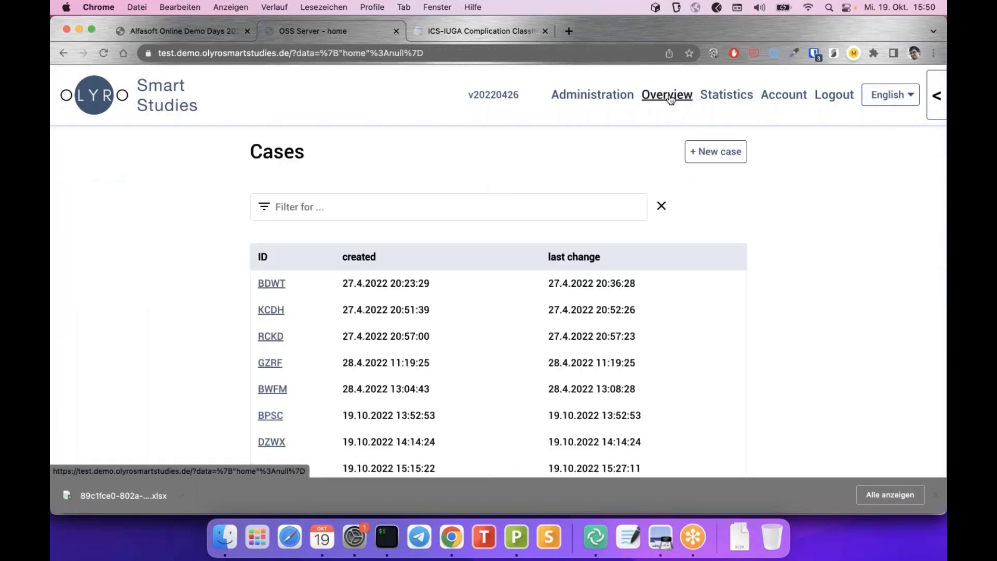
pyautogui.click(603, 101)
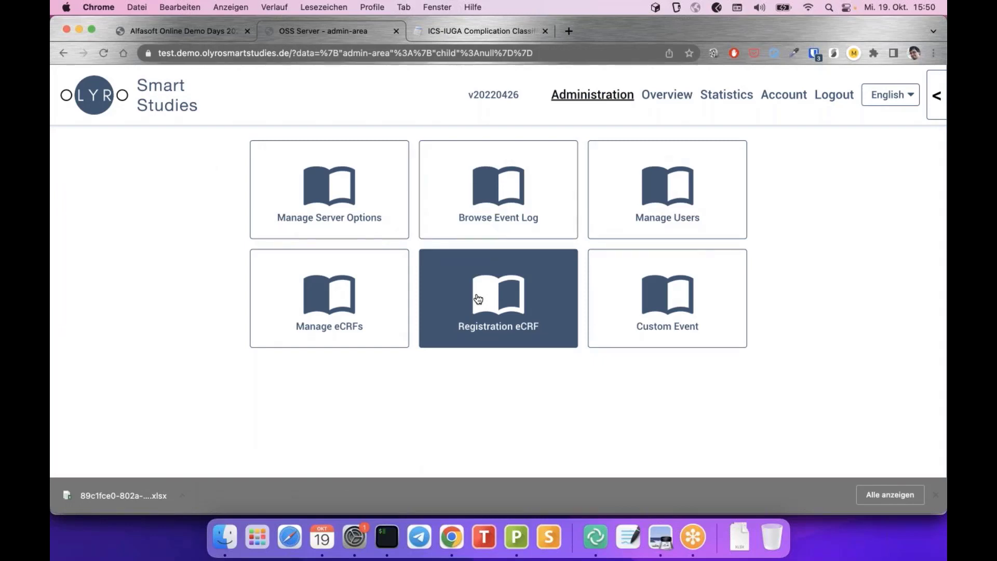
# Open Manage Server Options, expand Mails > Templates, and review the German confirm-registration mail template
pyautogui.click(363, 188)
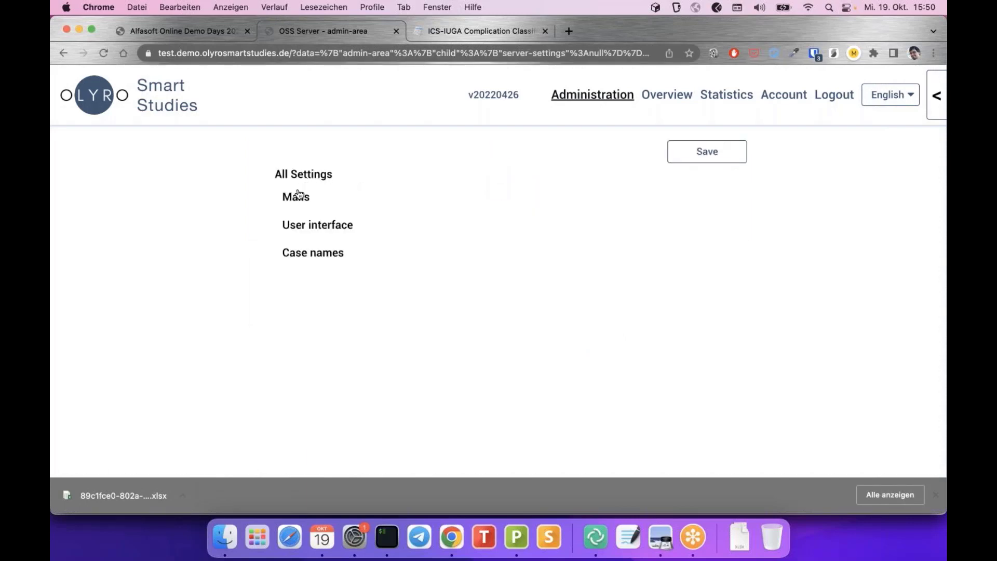
pyautogui.click(296, 200)
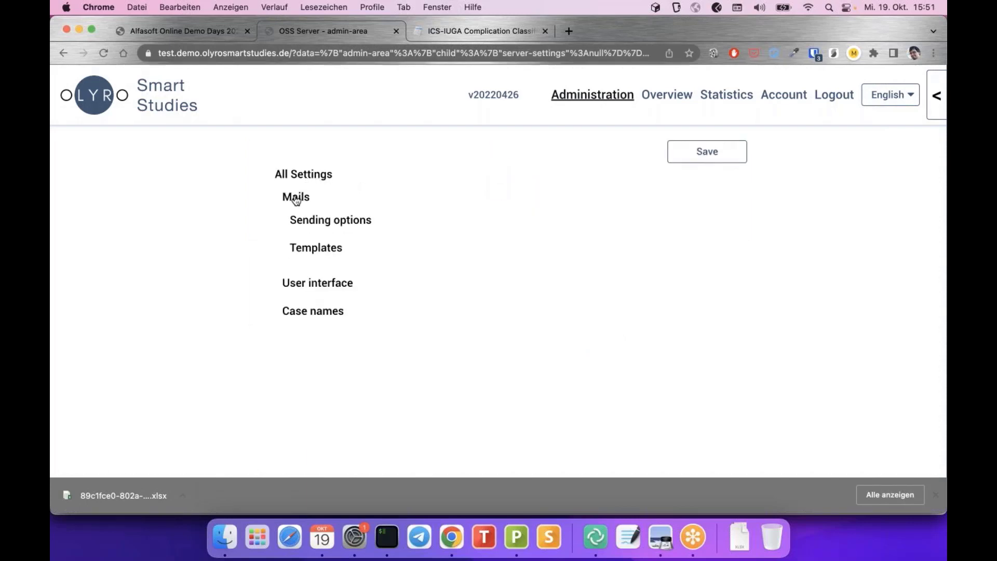
pyautogui.click(305, 251)
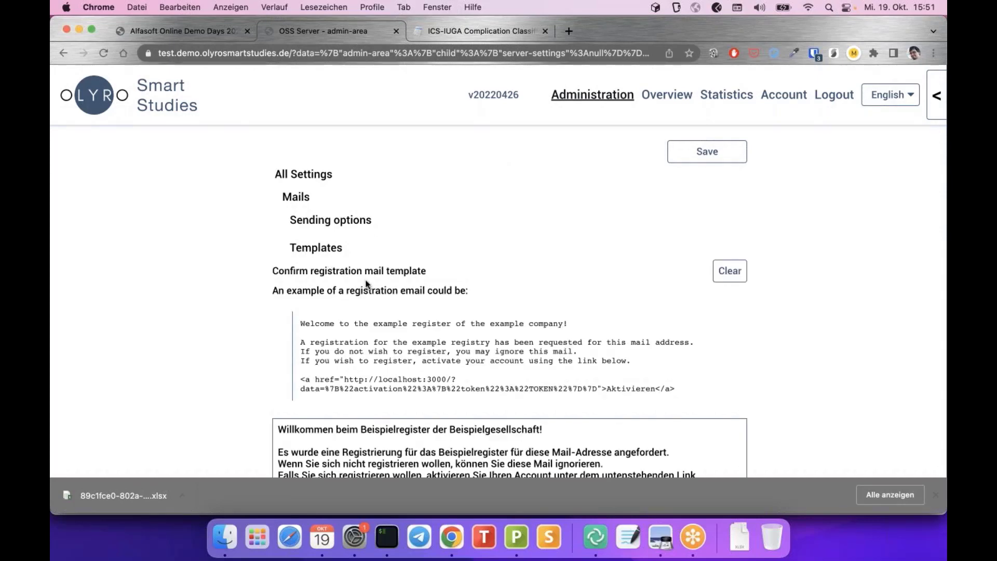
pyautogui.scroll(-2, 366, 284)
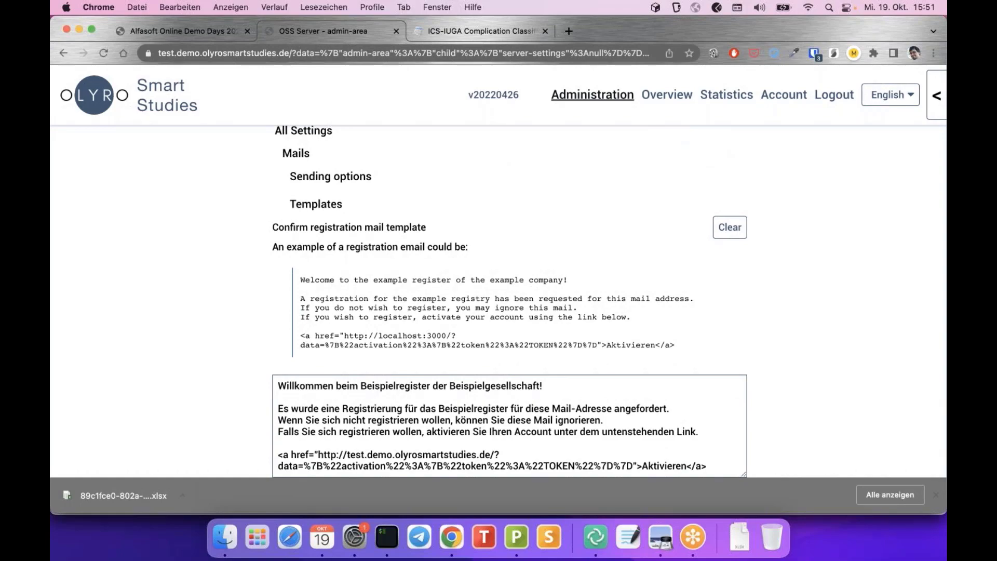
pyautogui.scroll(1, 330, 214)
pyautogui.scroll(-6, 326, 292)
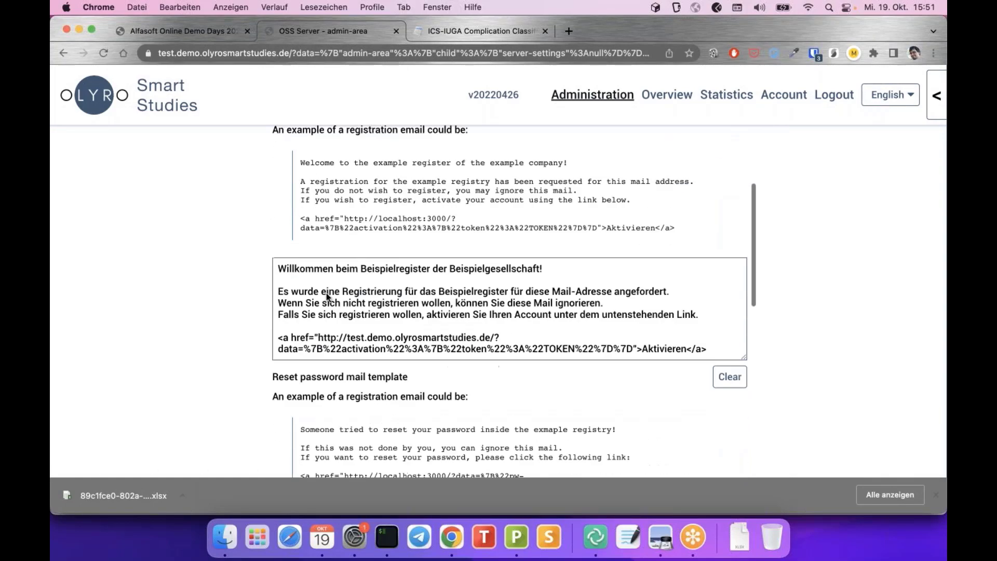
pyautogui.scroll(-10, 326, 292)
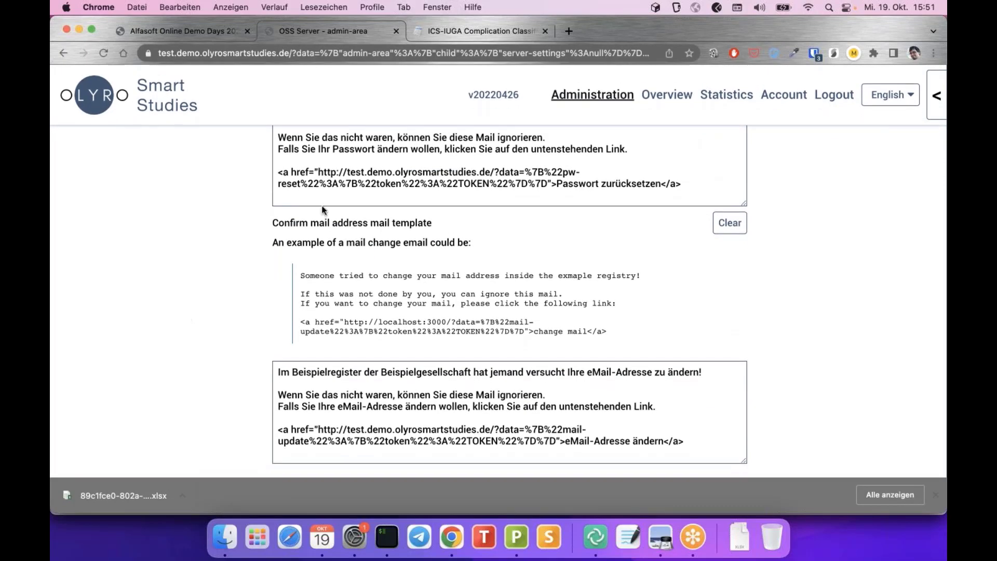
pyautogui.scroll(15, 322, 209)
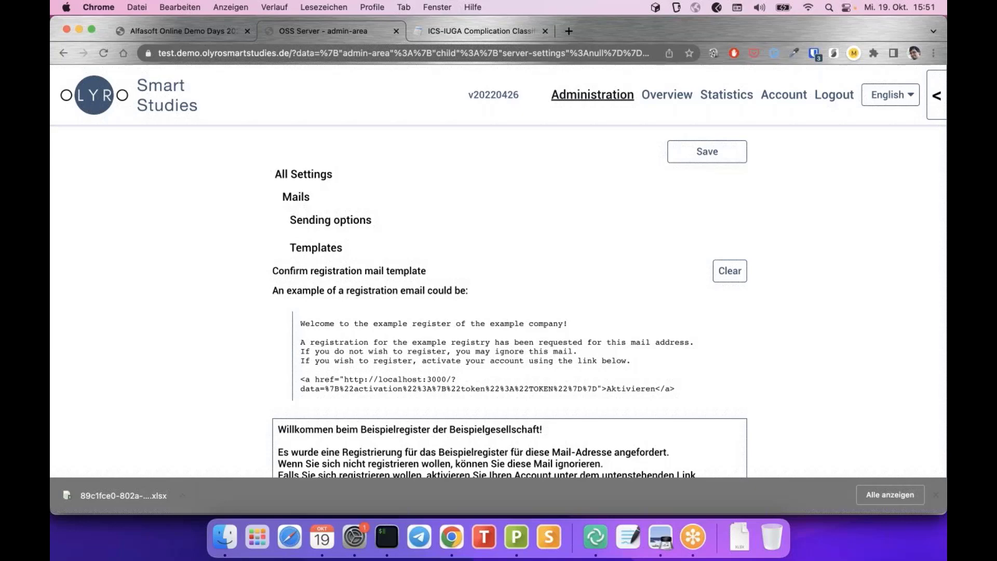
pyautogui.scroll(-1, 465, 270)
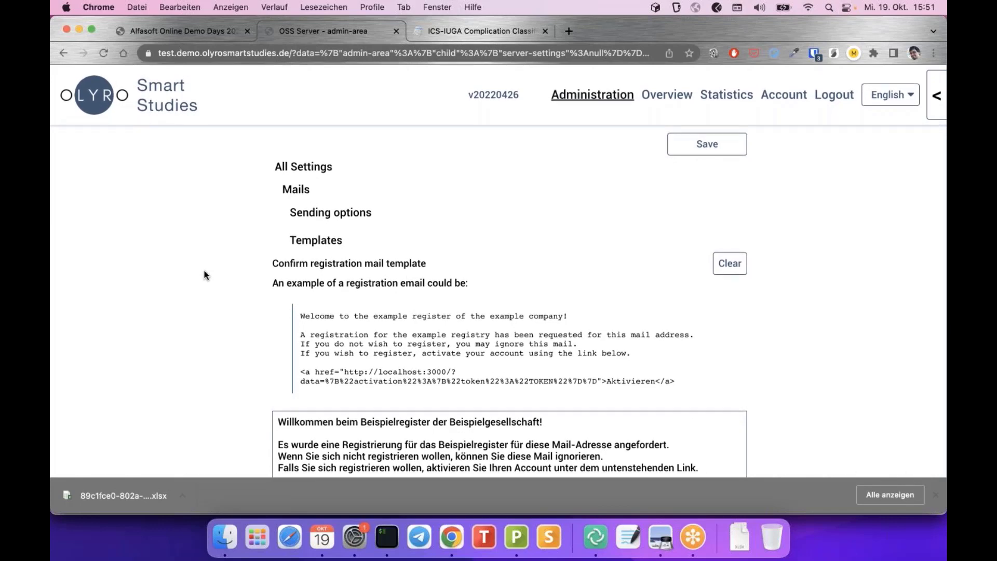
pyautogui.scroll(-2, 273, 283)
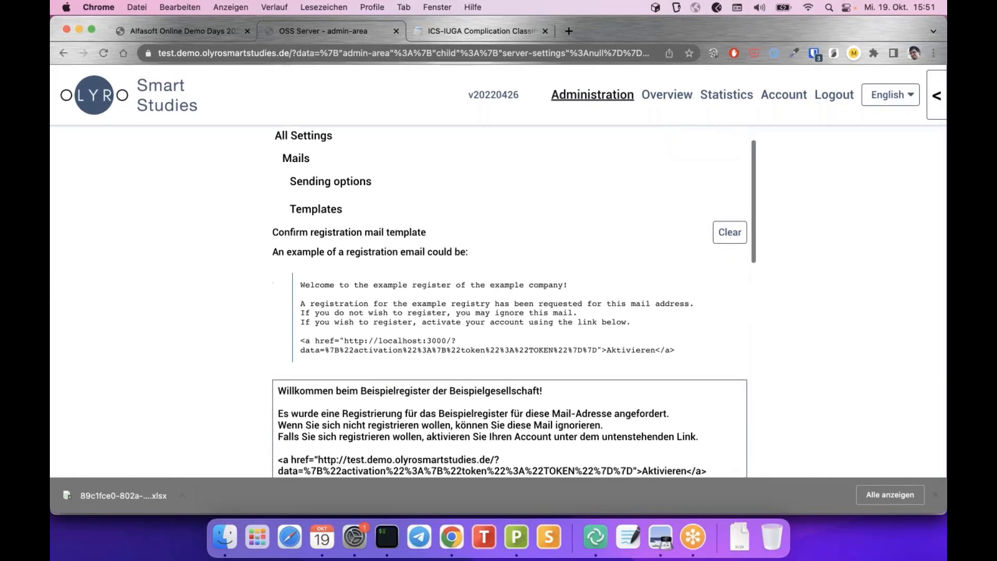
pyautogui.scroll(-2, 209, 324)
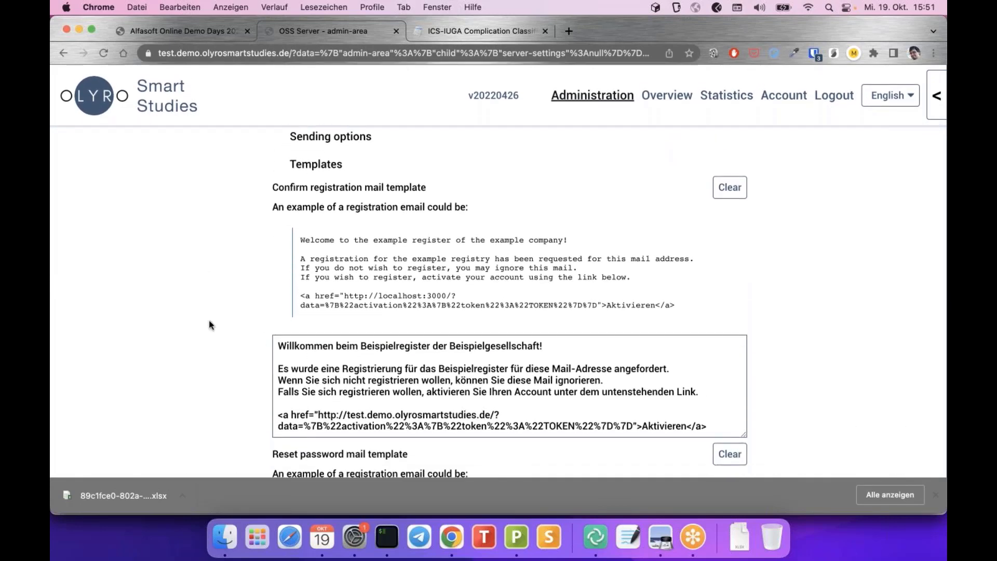
pyautogui.scroll(3, 209, 324)
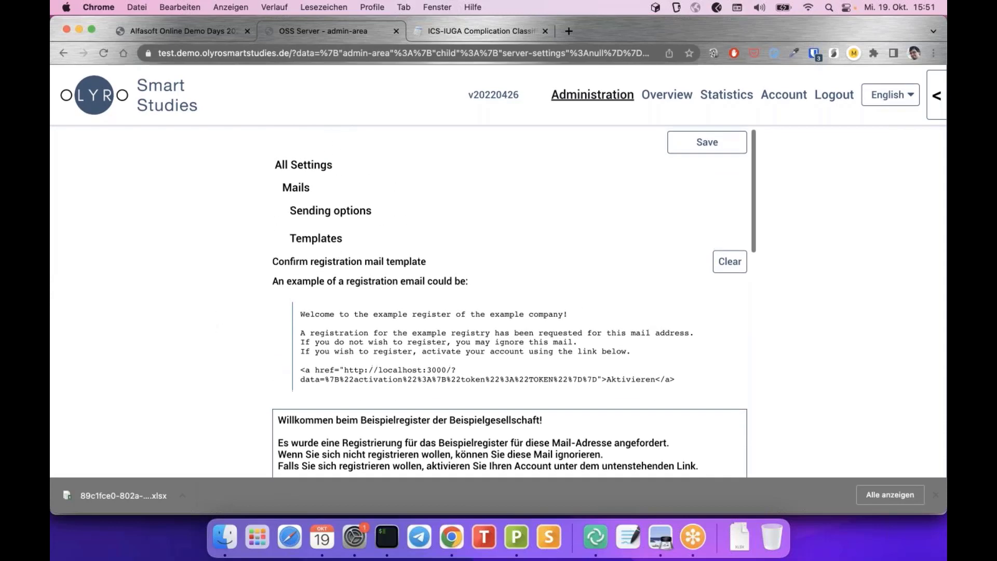
pyautogui.scroll(1, 339, 256)
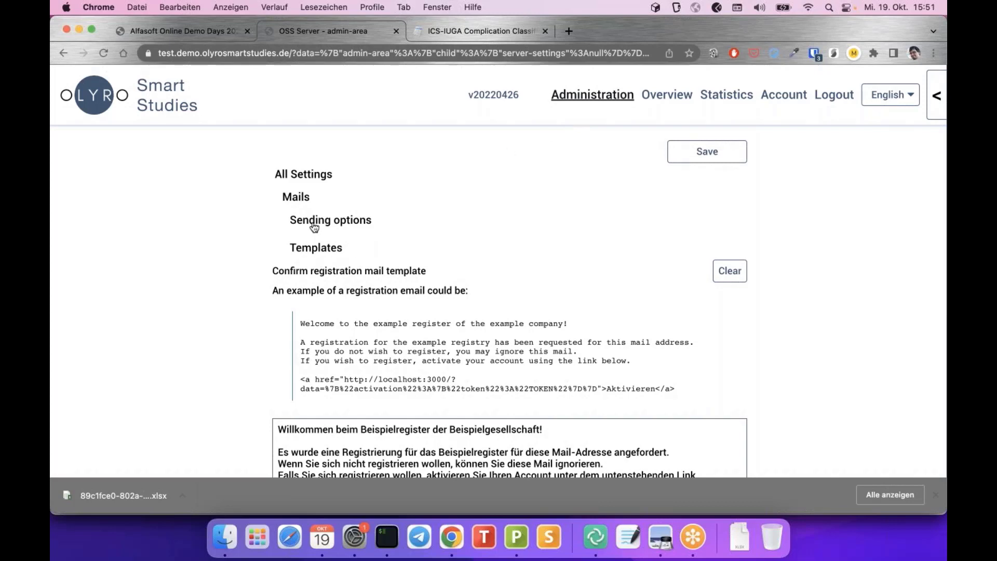
# Collapse Templates, review the User interface and Case names settings, then advance to slide 17 'Roadmap'
pyautogui.click(319, 252)
pyautogui.click(321, 285)
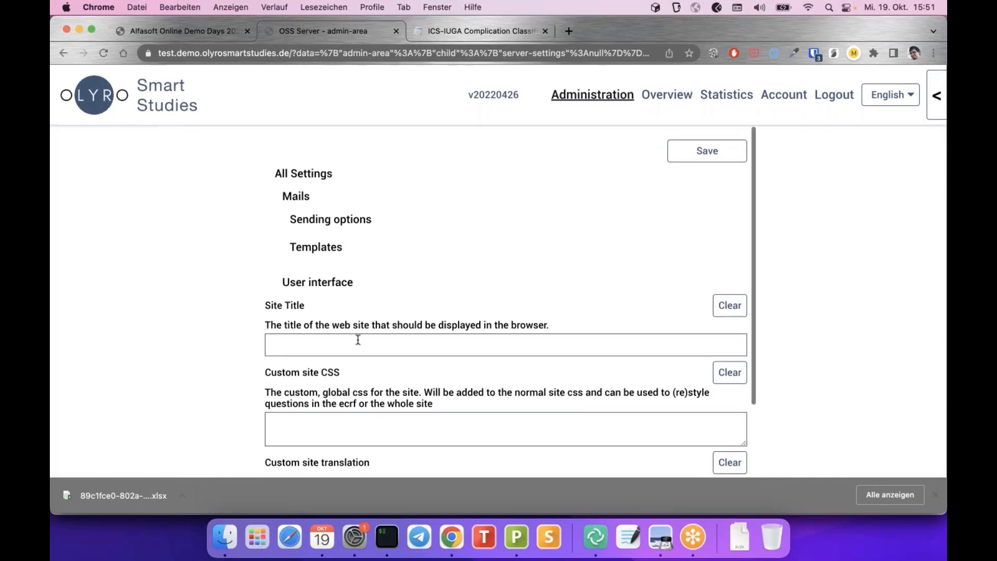
pyautogui.scroll(-3, 358, 339)
pyautogui.scroll(3, 348, 360)
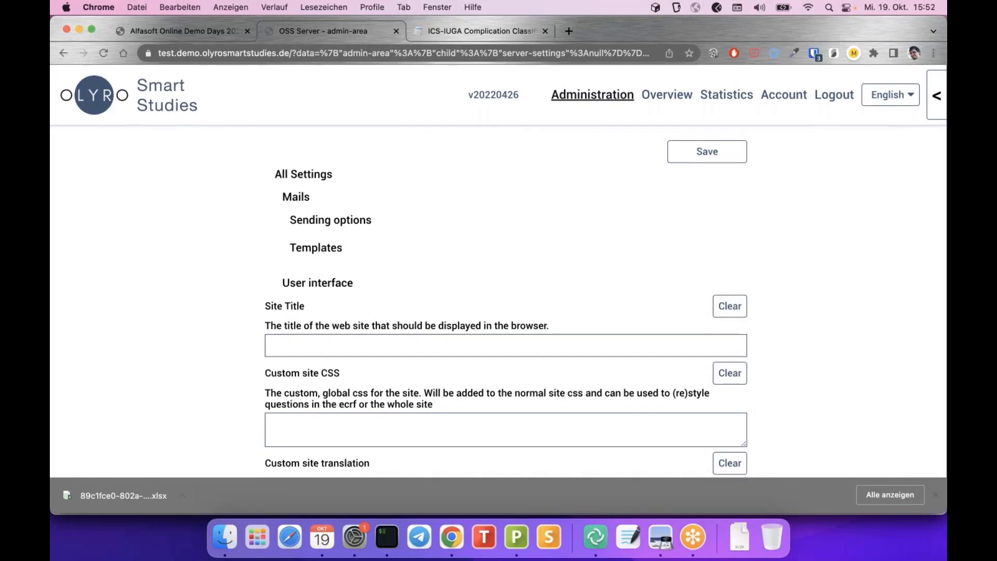
pyautogui.scroll(-3, 224, 308)
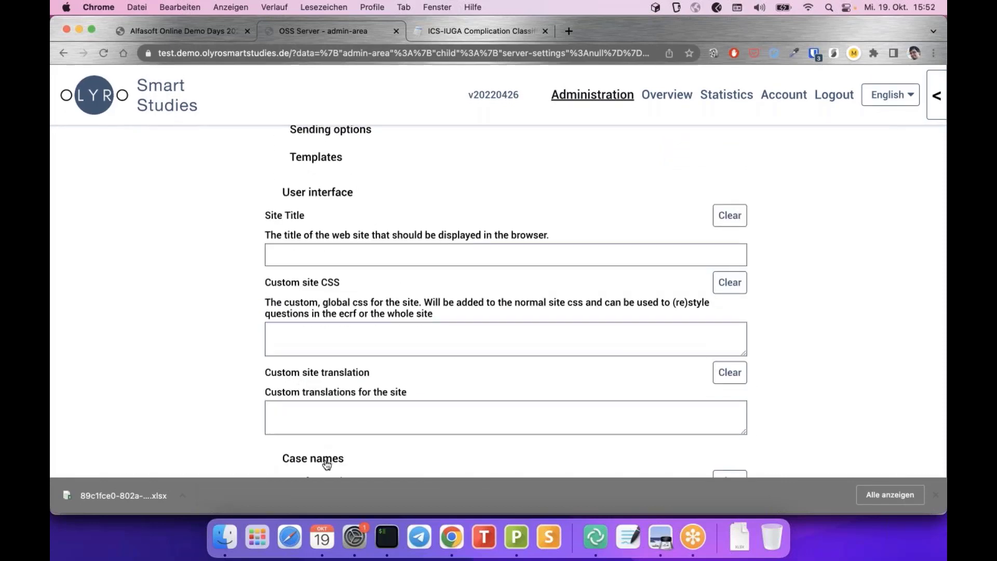
pyautogui.scroll(-3, 360, 346)
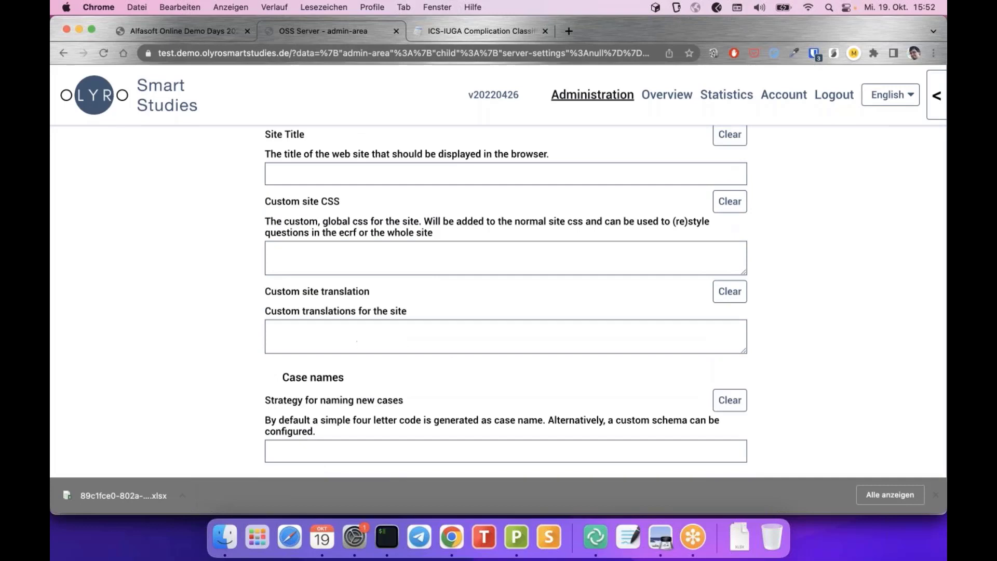
pyautogui.scroll(6, 360, 346)
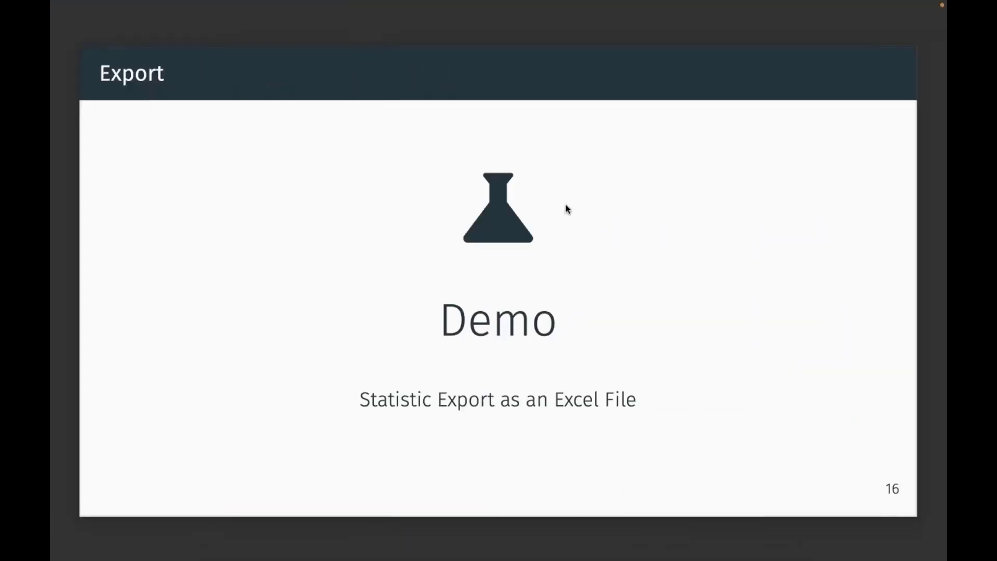
pyautogui.press('Right')
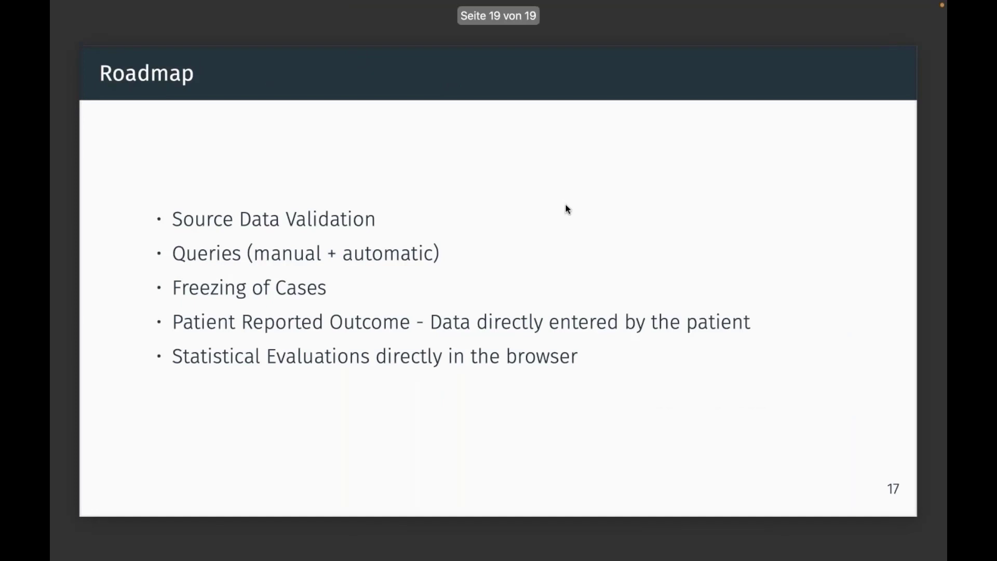